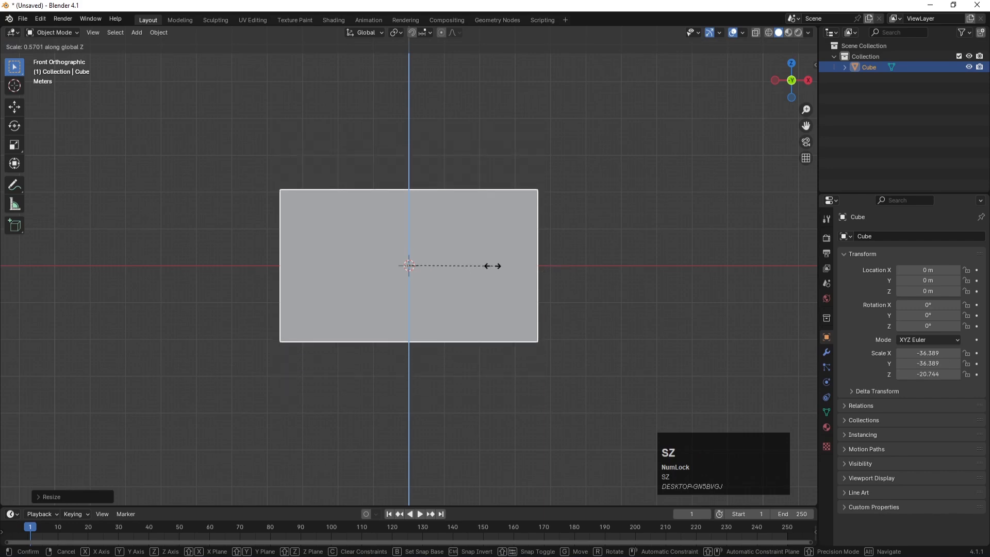
Flatten the cube along Z to a scale of about 3.3 and hide it in the viewport.
left_click(421, 261)
middle_click_drag(489, 184, 515, 180)
left_click(536, 166)
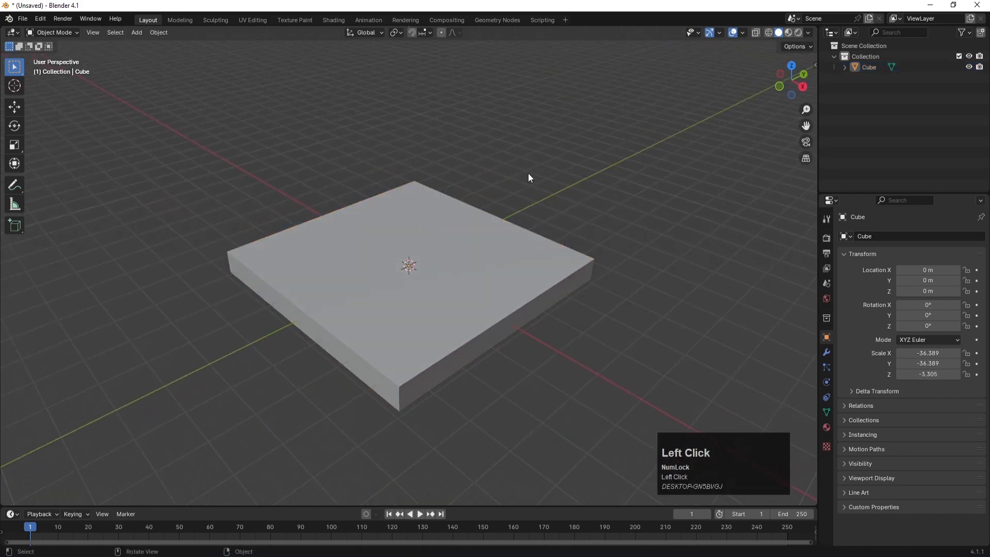
left_click(493, 253)
left_click(969, 67)
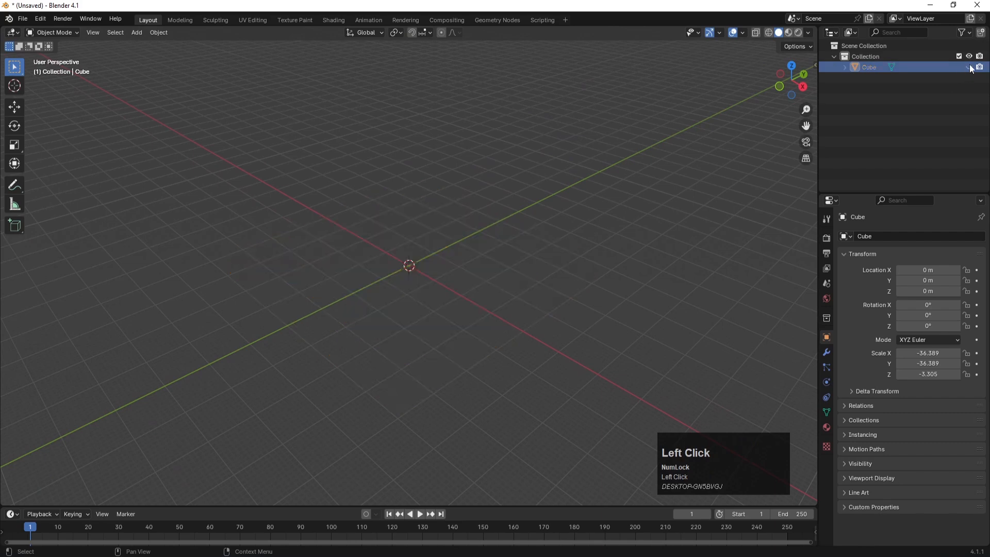
Add a torus with 100 major segments and 100 minor segments at the origin.
key("shift+a")
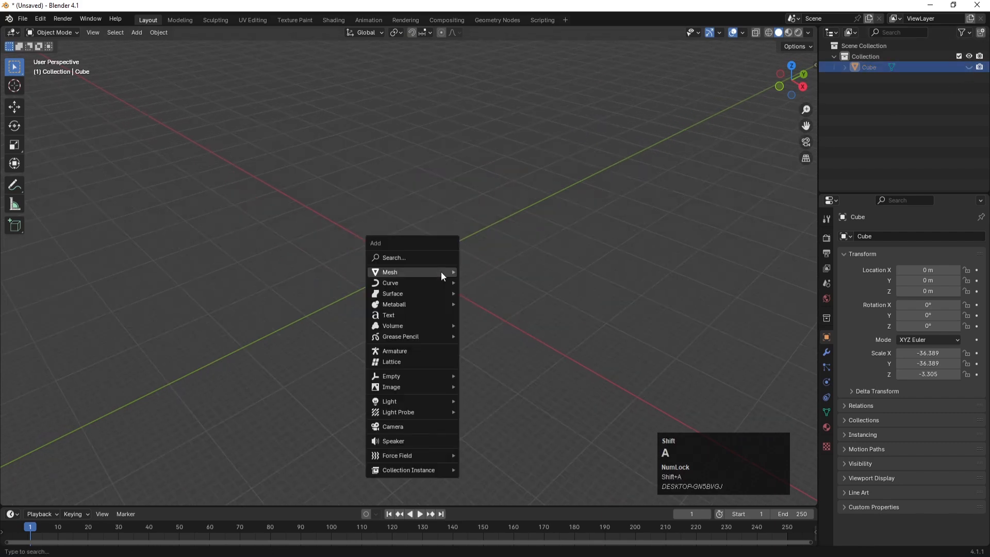
mouse_move(442, 274)
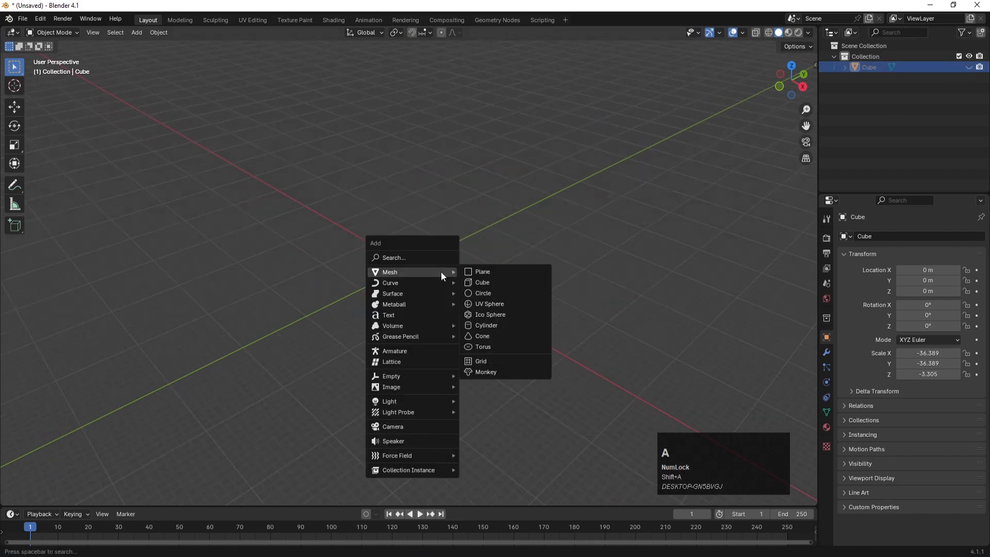
left_click(482, 347)
scroll(421, 259, "up", 12)
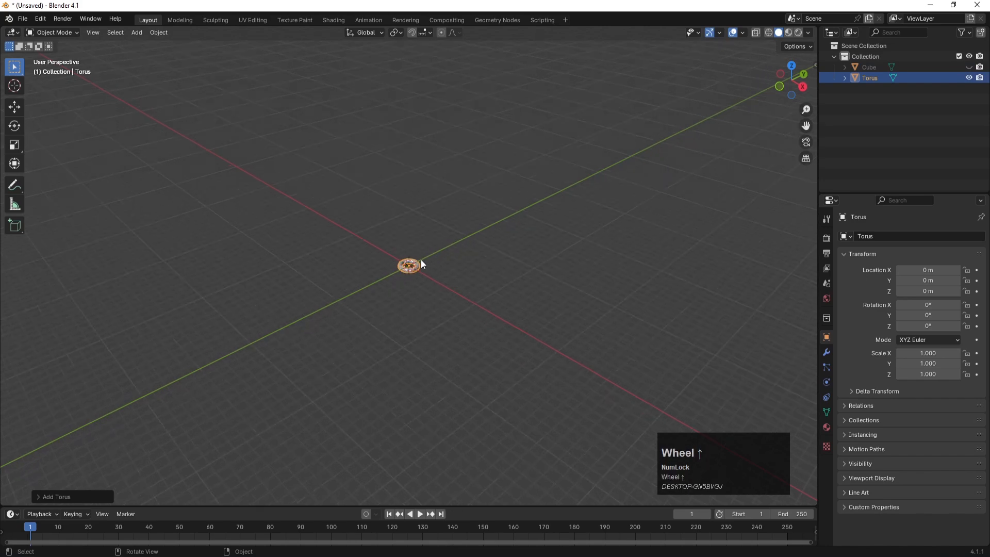
left_click(78, 494)
left_click(138, 347)
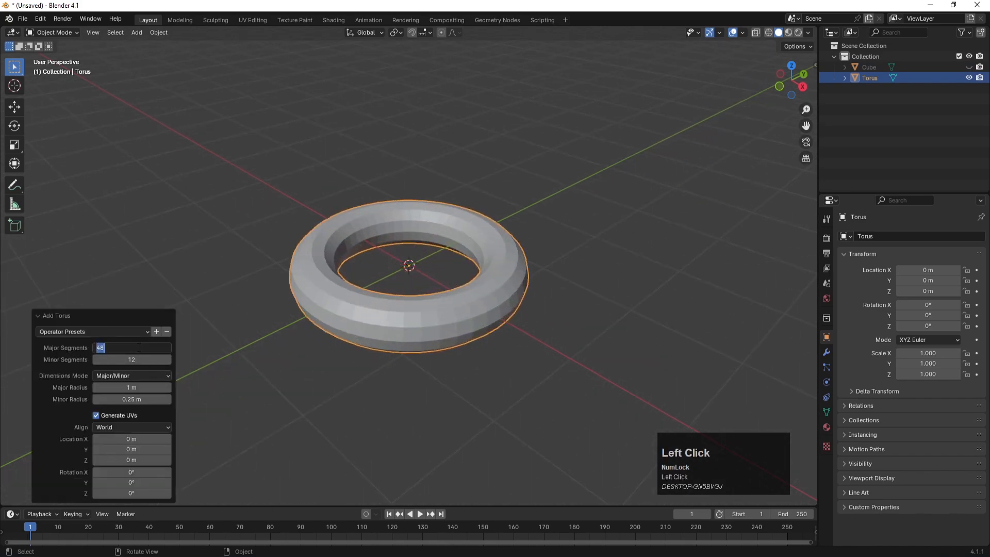
type("100")
left_click(146, 360)
type("1")
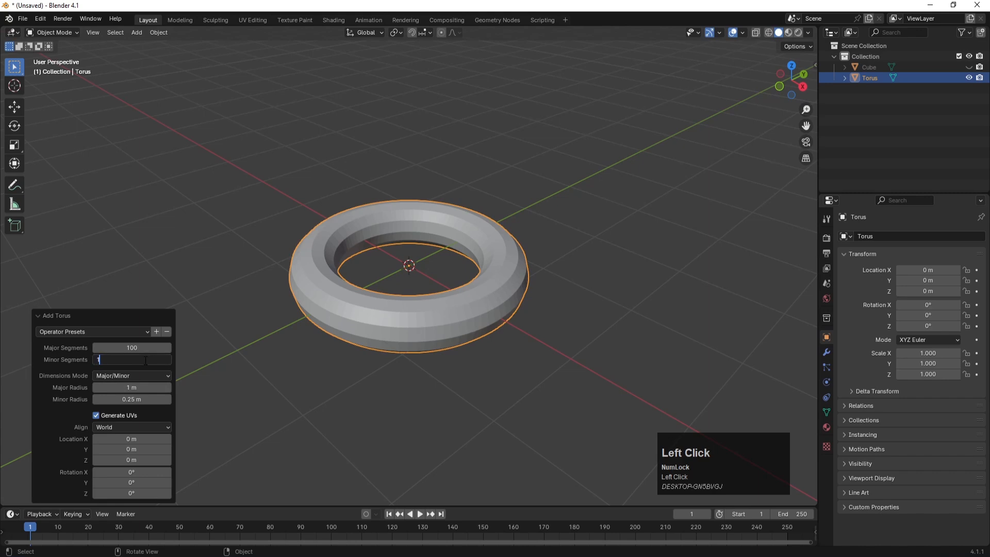
type("00")
key("Return")
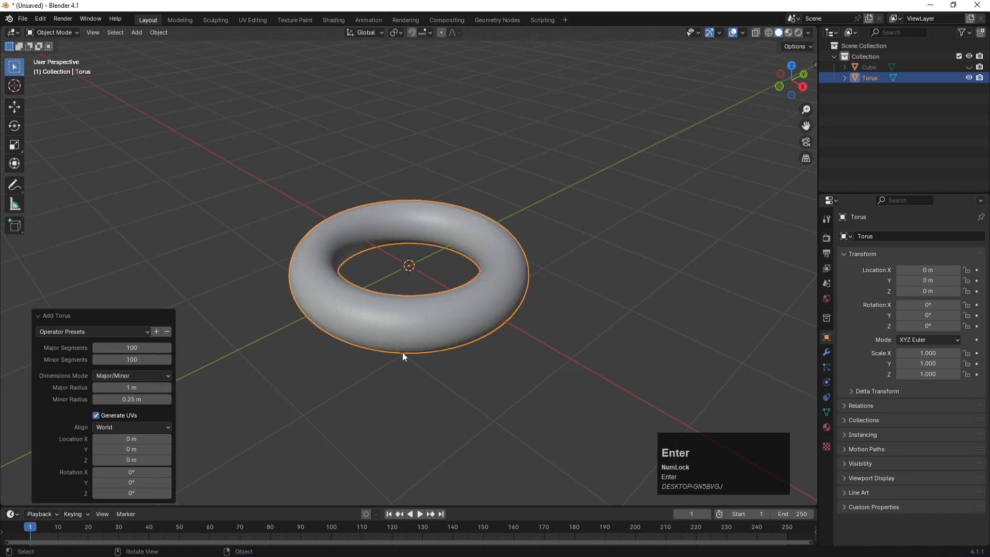
Apply smooth shading to the torus.
left_click(426, 324)
right_click(426, 324)
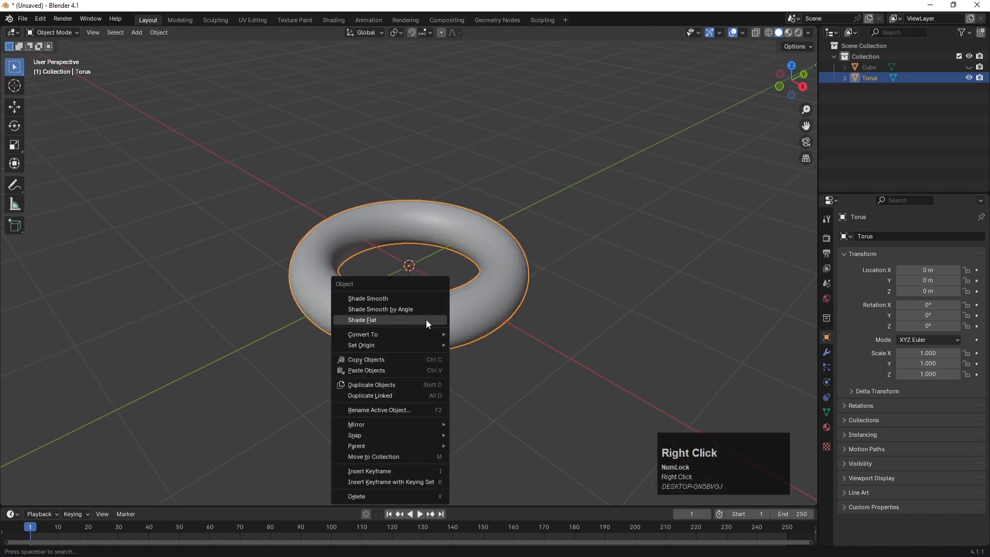
left_click(387, 299)
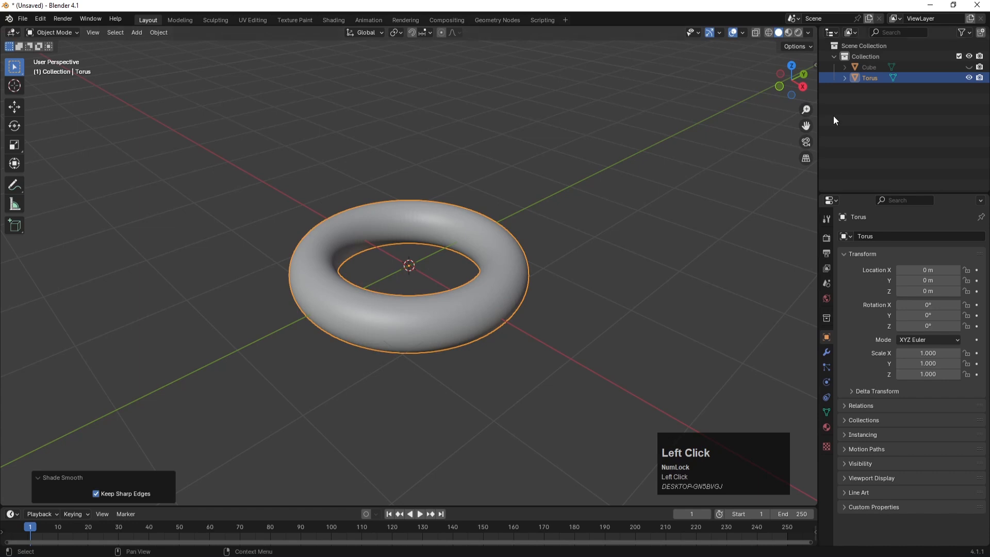
From the top view, duplicate the torus and scale the copy up about 1.75 times so it surrounds the original.
scroll(443, 258, "down", 3)
scroll(460, 255, "up", 2)
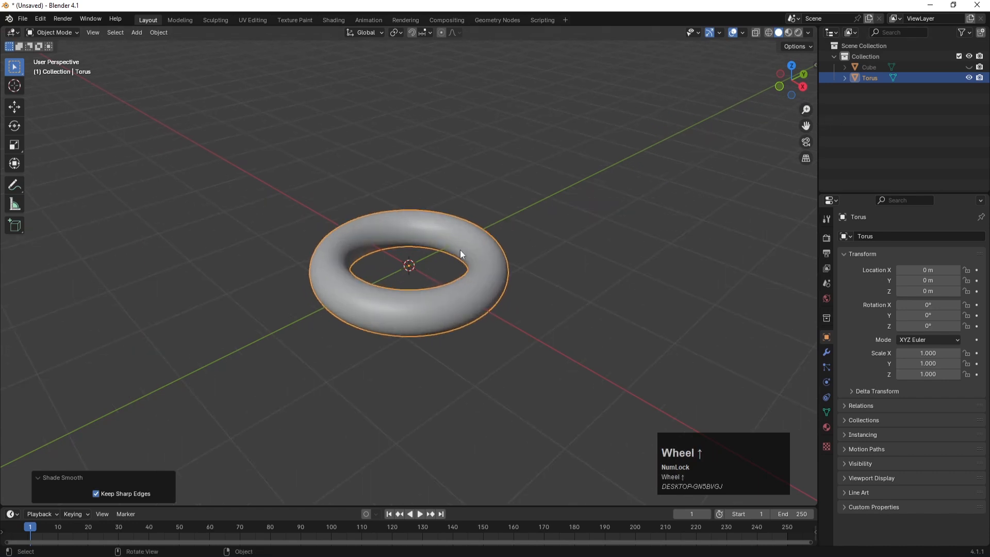
key("KP_7")
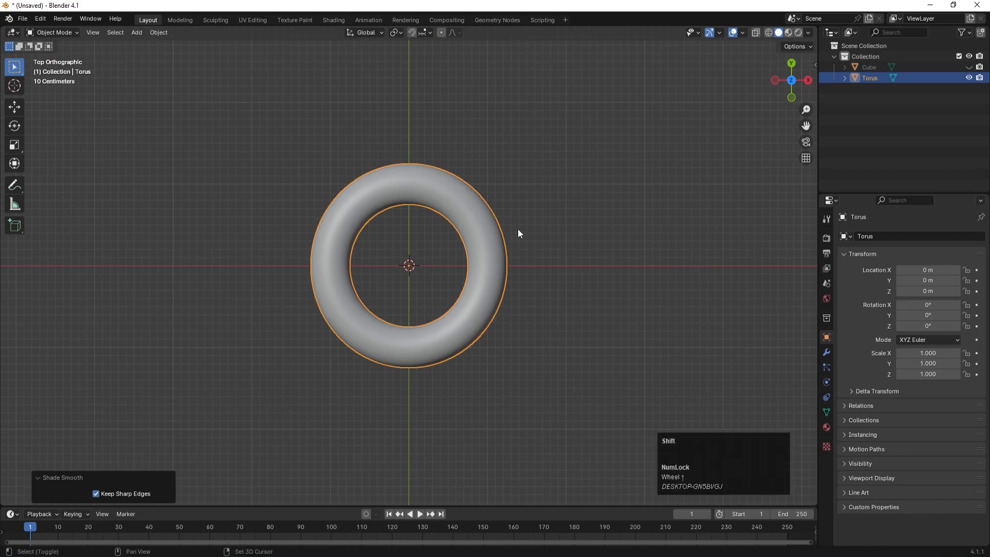
key("shift+d")
key("s")
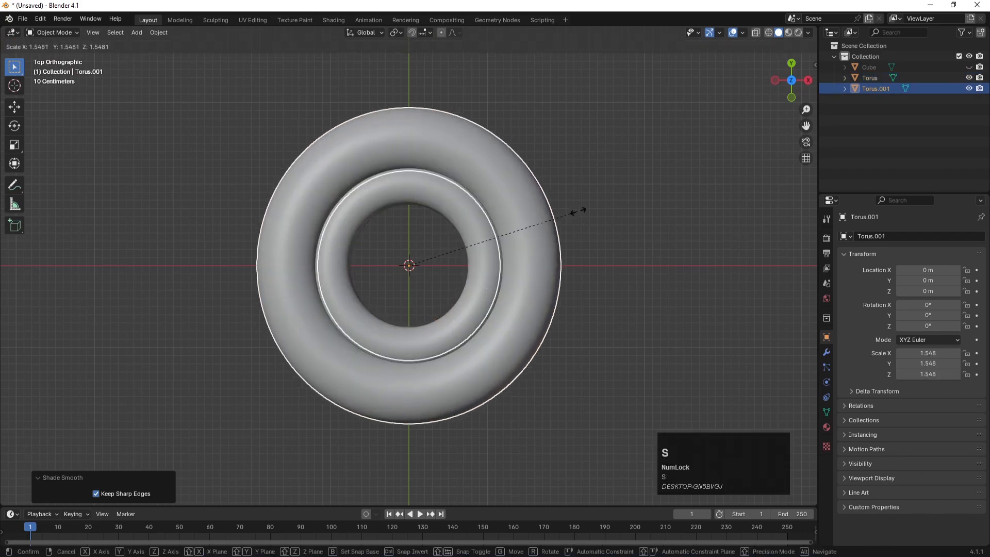
left_click(601, 205)
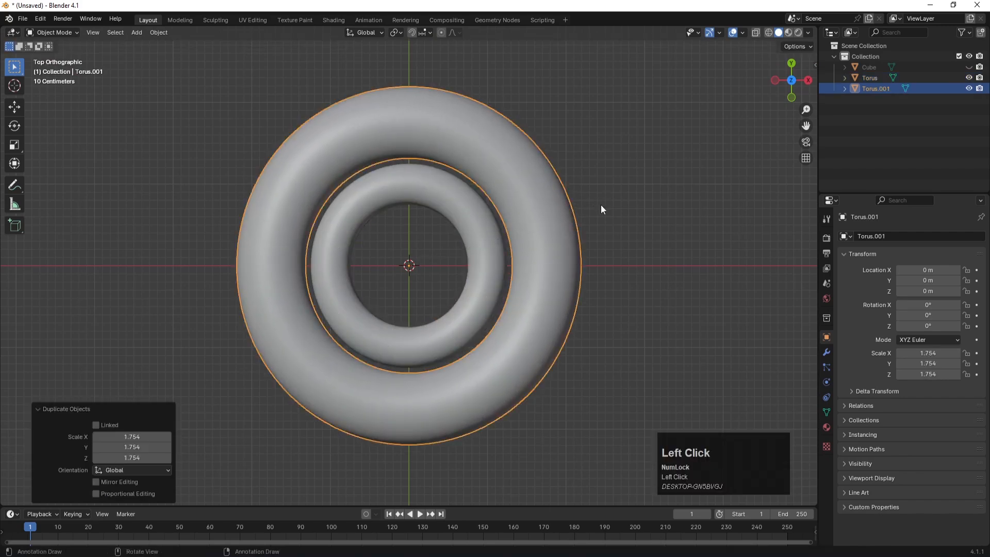
Duplicate the larger torus and scale the copy up about 1.75 times to form a third, outermost ring.
key("shift+d")
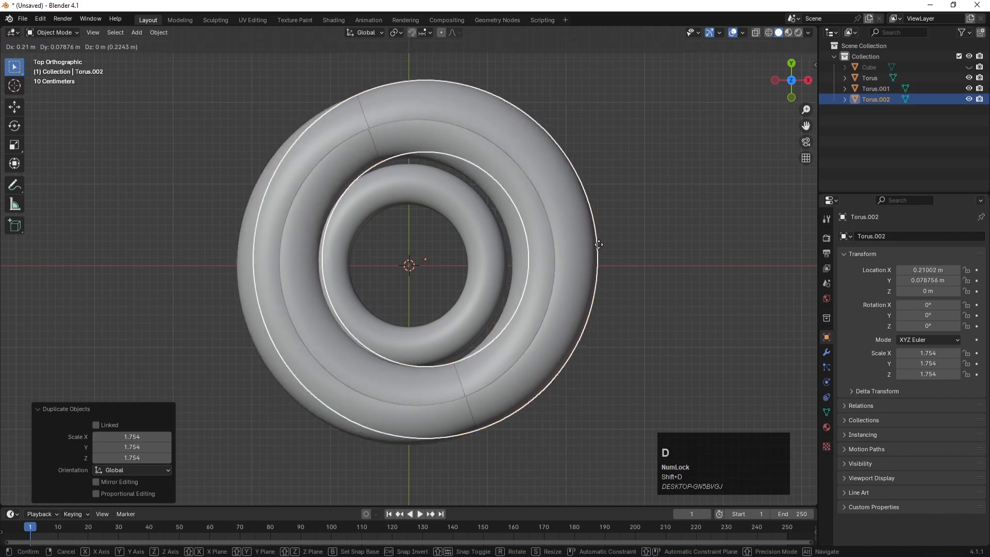
key("s")
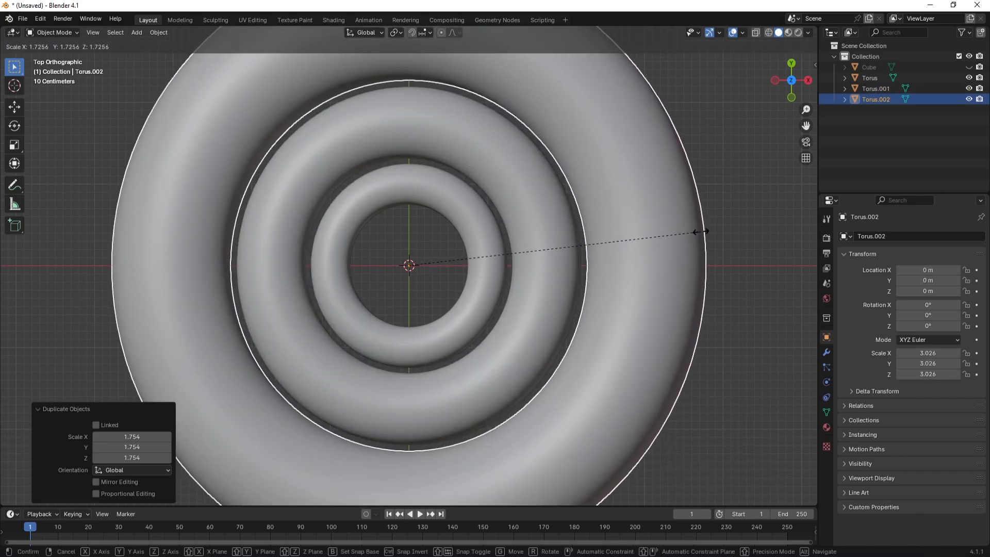
left_click(705, 231)
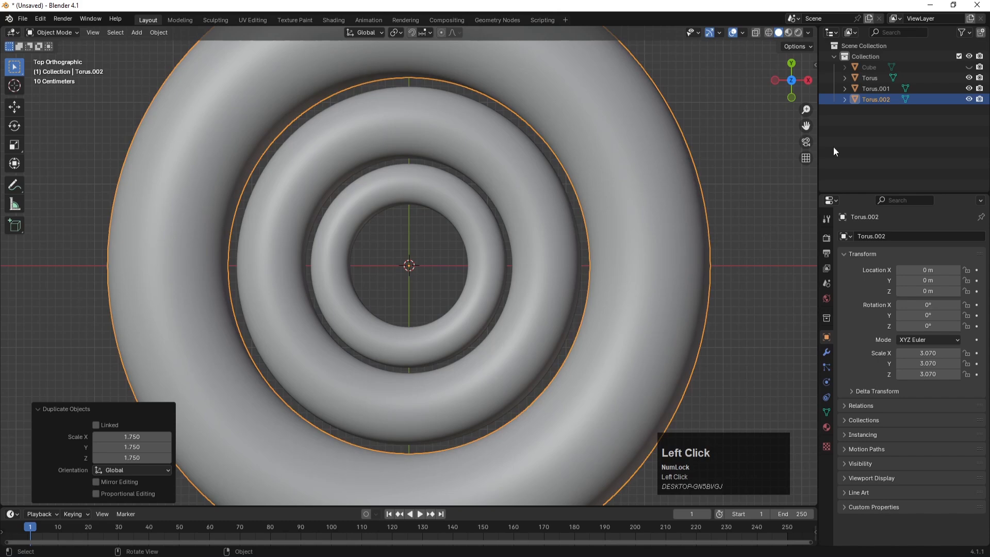
Unhide the flattened cube and raise all three toruses about 3.2 m along Z to its upper face.
middle_click_drag(611, 165, 496, 64)
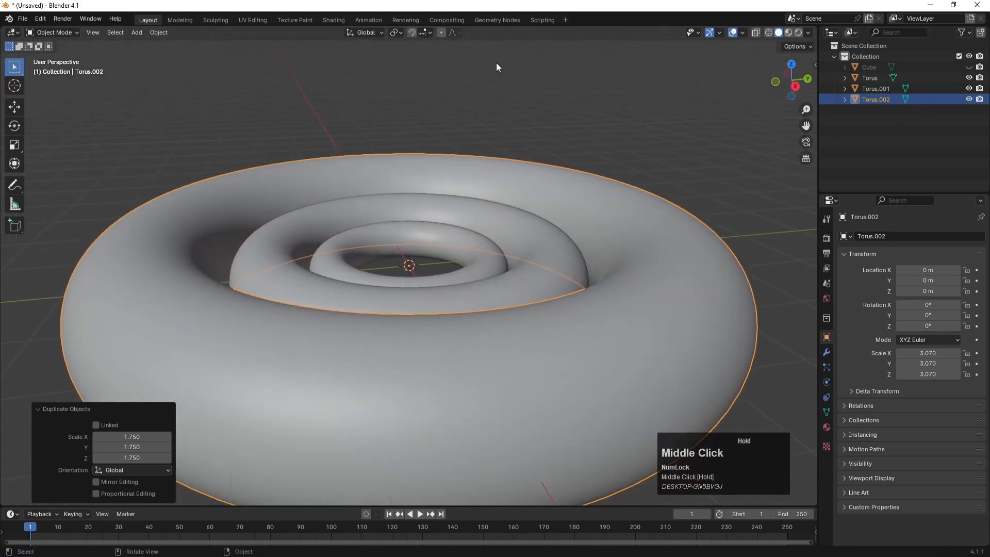
left_click(969, 67)
scroll(502, 281, "down", 4)
scroll(502, 280, "down", 8)
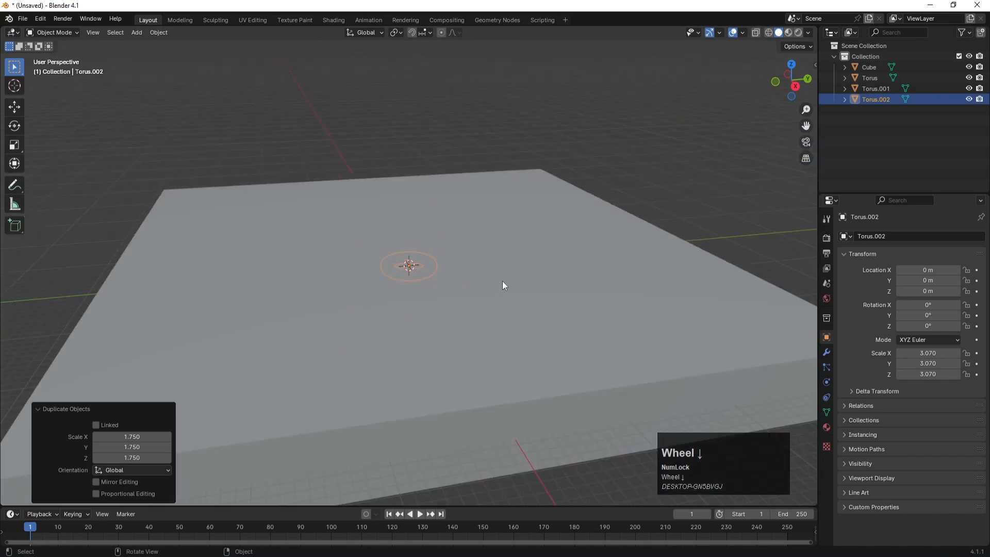
left_click(872, 78, "shift")
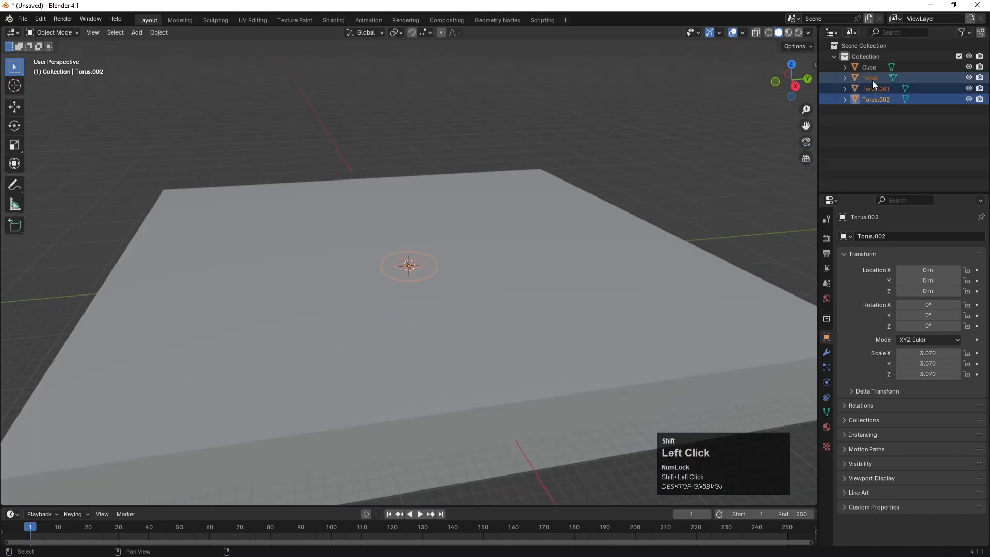
key("g")
key("z")
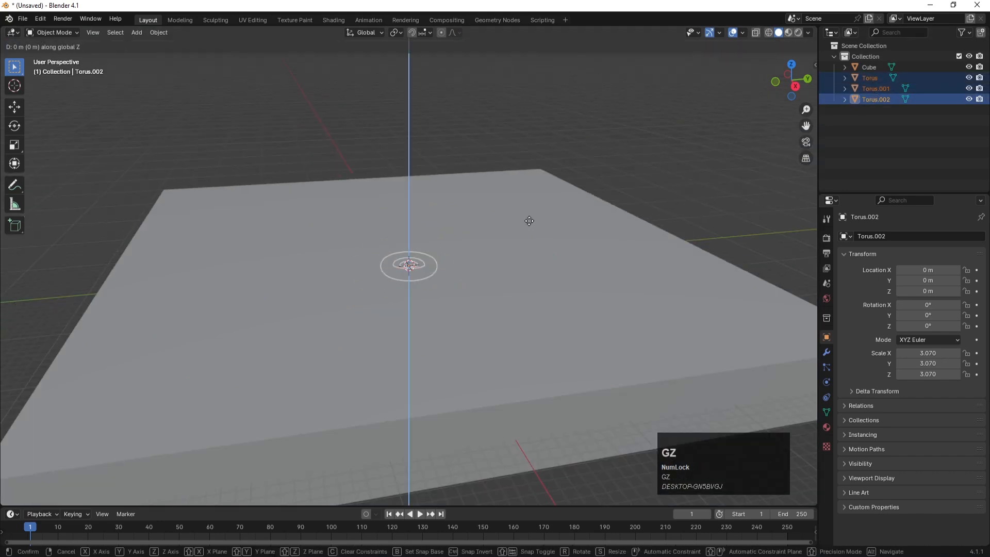
left_click(533, 198)
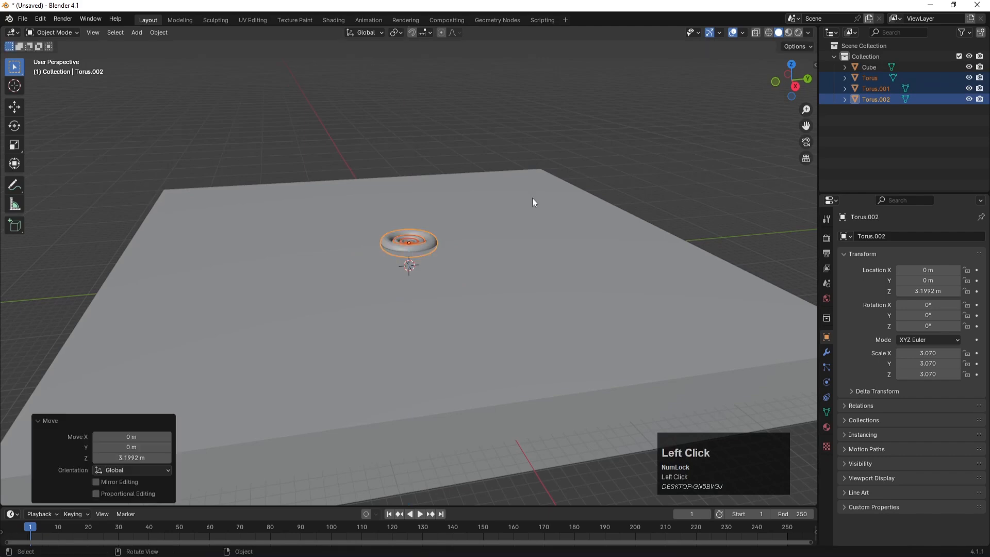
In the front view, raise the three toruses a further 0.07 m or so along Z.
key("KP_1")
scroll(450, 222, "up", 3)
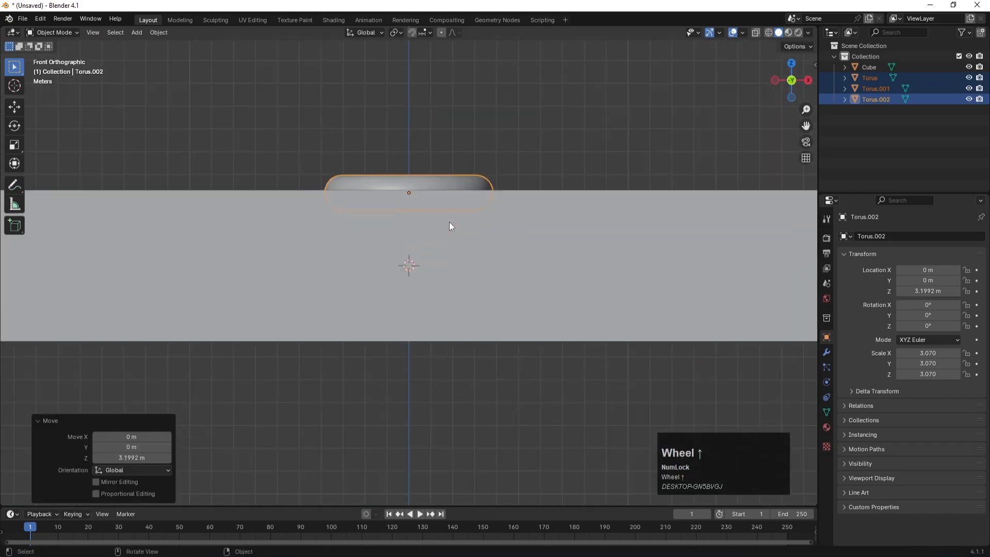
key("g")
key("z")
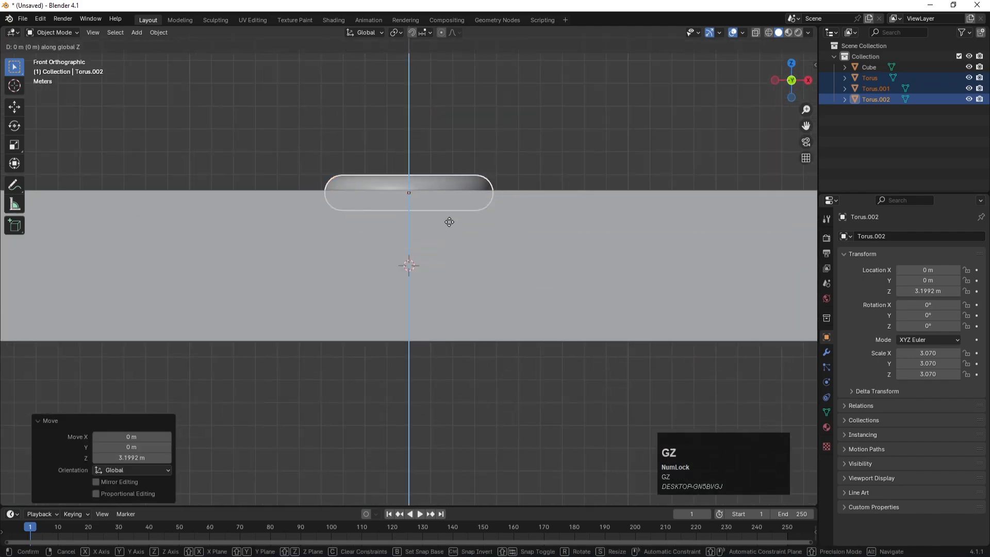
left_click(450, 221)
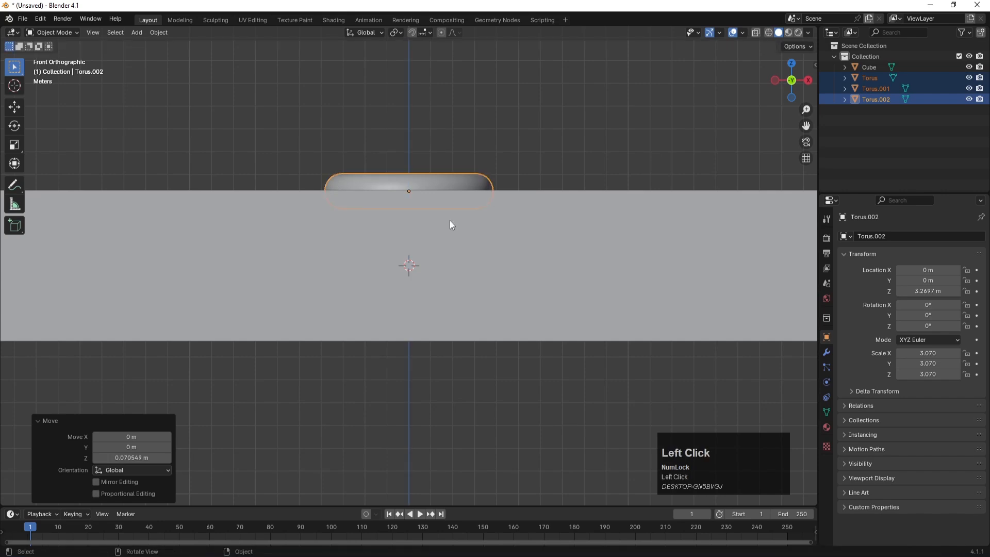
Turn on X-ray display and raise the middle torus, Torus.001, about 0.19 m along Z.
key("alt+z")
scroll(432, 188, "up", 4)
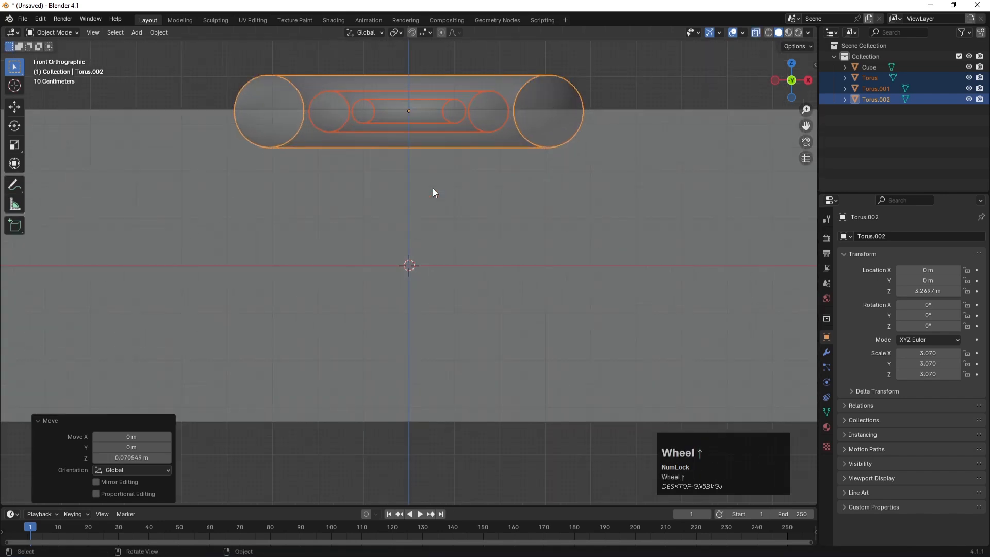
middle_click_drag(424, 142, 409, 305, "shift")
scroll(394, 221, "up", 4)
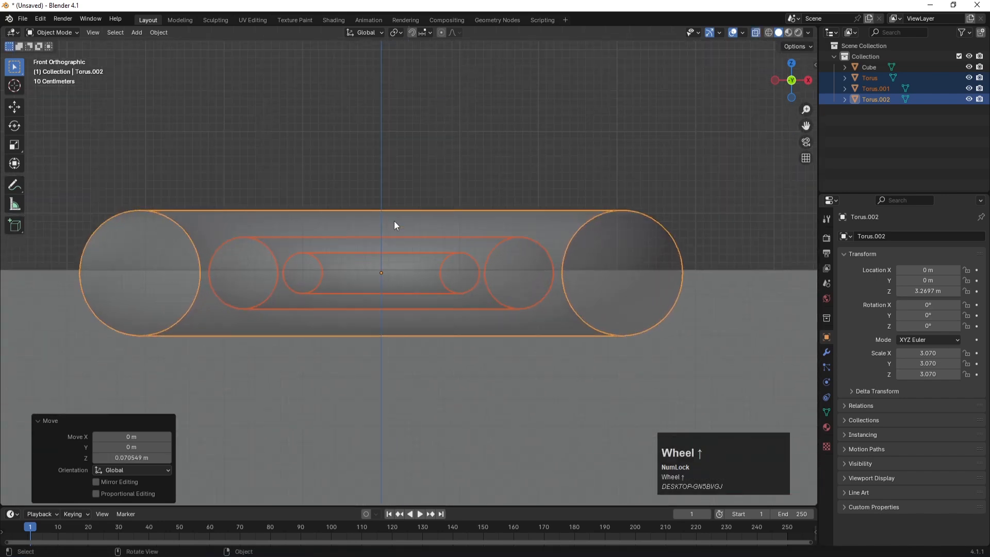
left_click(425, 158)
left_click(235, 246)
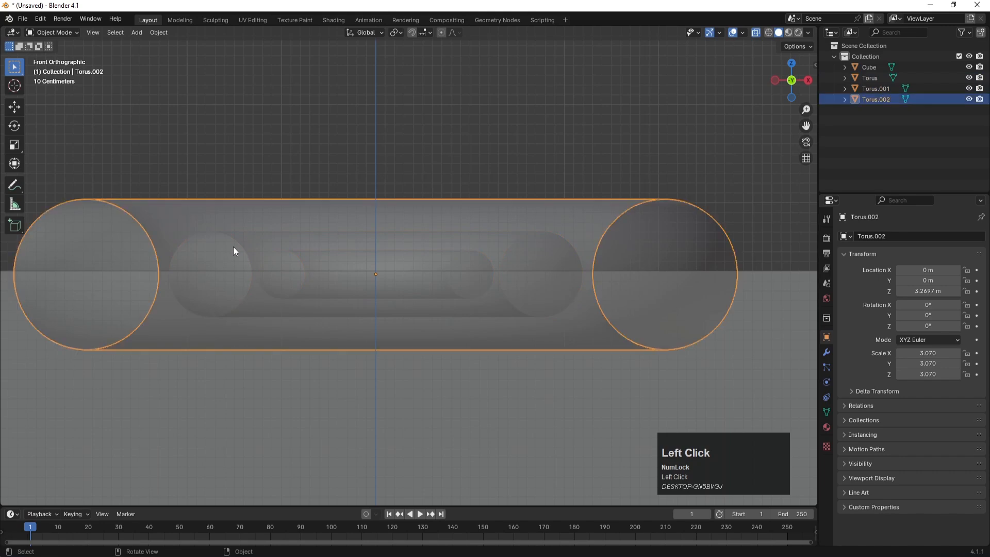
left_click(874, 88)
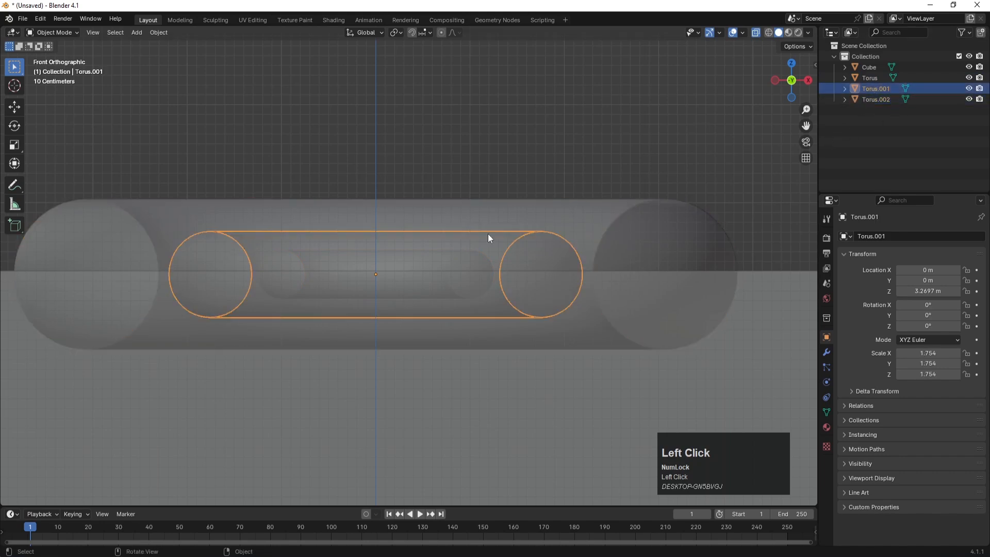
key("g")
key("z")
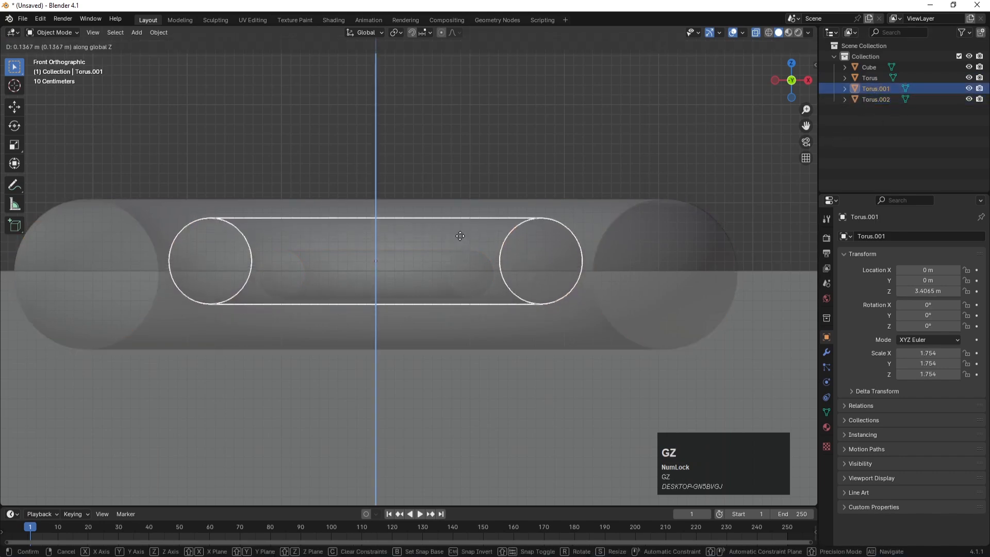
left_click(460, 231)
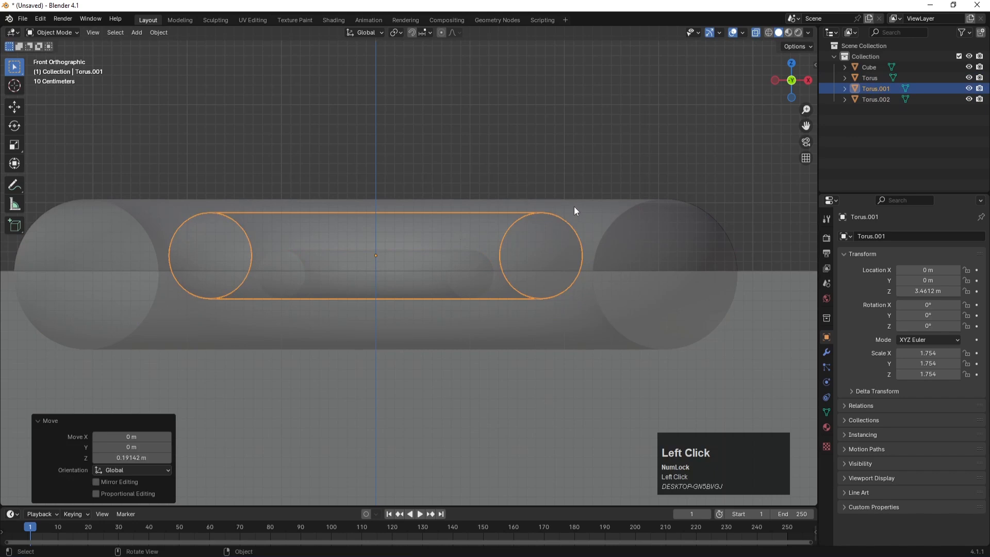
Raise the outermost torus, Torus.002, about 0.53 m along Z, turn off X-ray display and deselect the torus.
left_click(605, 209)
key("g")
key("z")
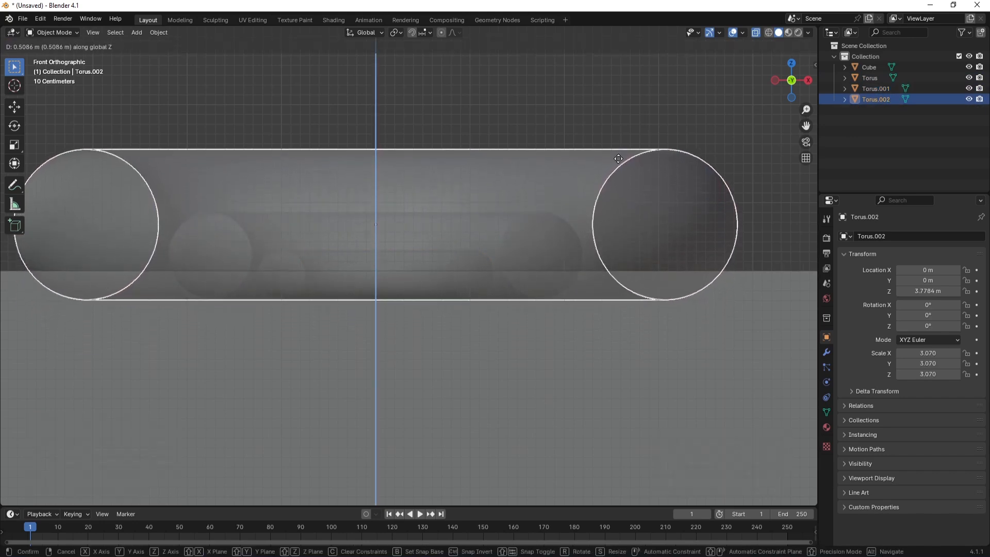
left_click(604, 209)
middle_click_drag(537, 193, 474, 245)
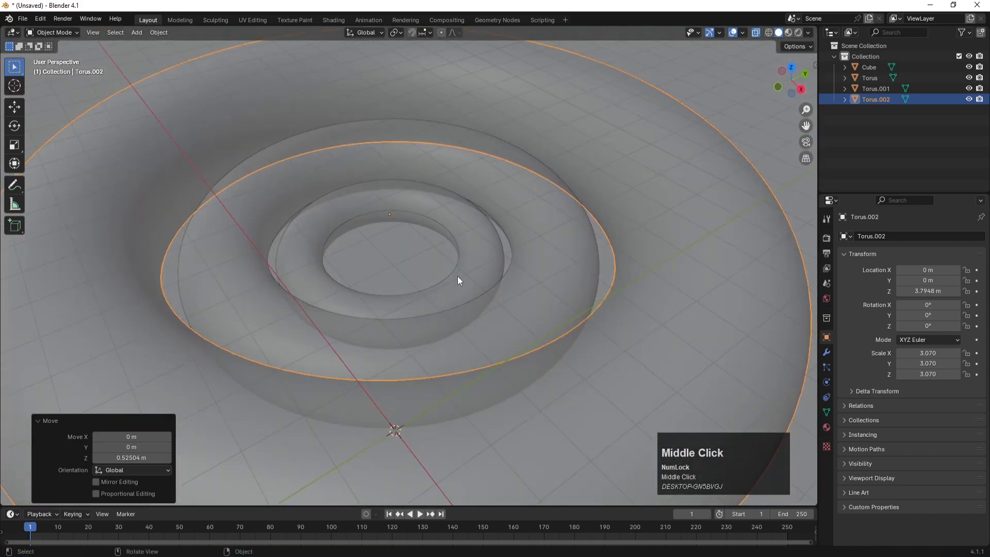
scroll(456, 277, "down", 2)
key("alt+z")
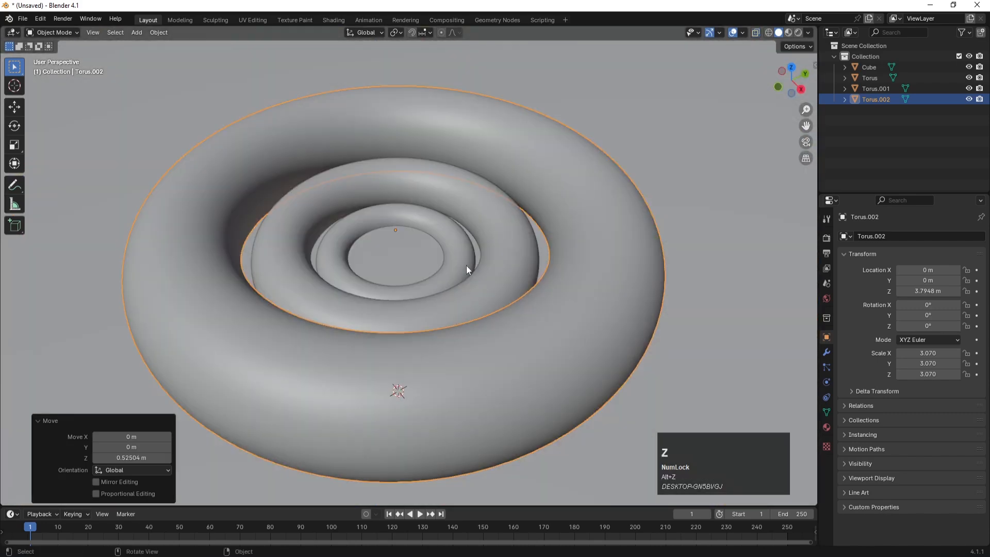
left_click(693, 176)
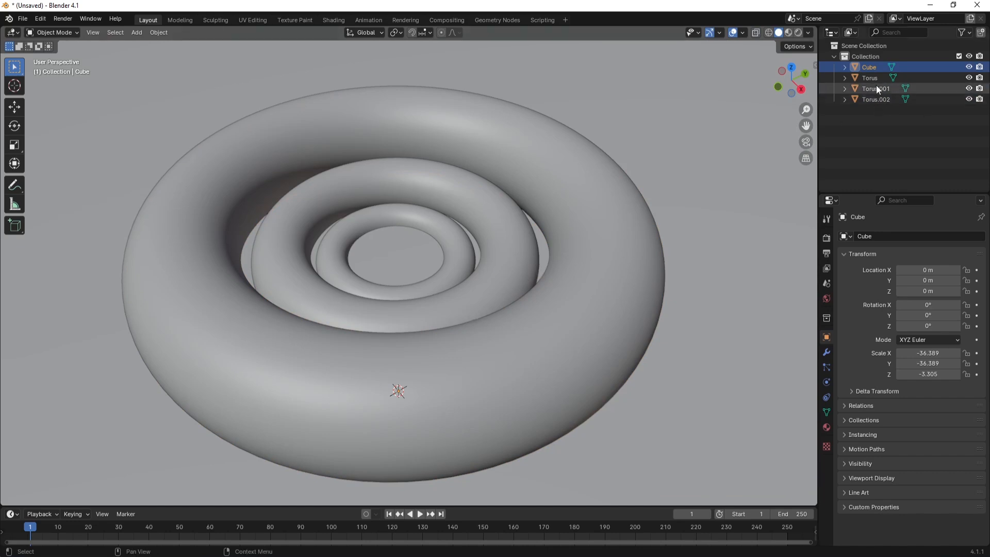
Select the cube, show its modifiers, and hide Torus, Torus.001 and Torus.002 in the viewport.
left_click(869, 70)
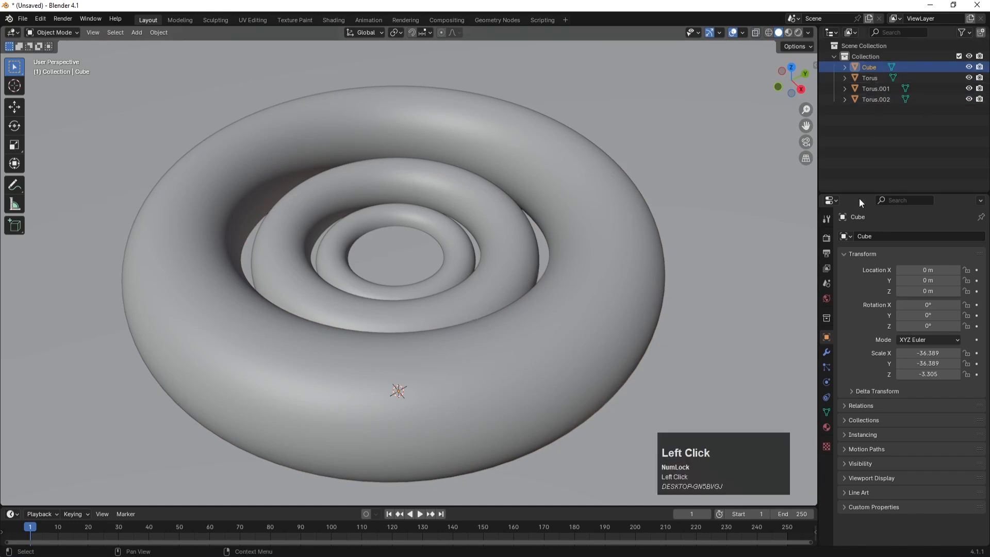
left_click(827, 355)
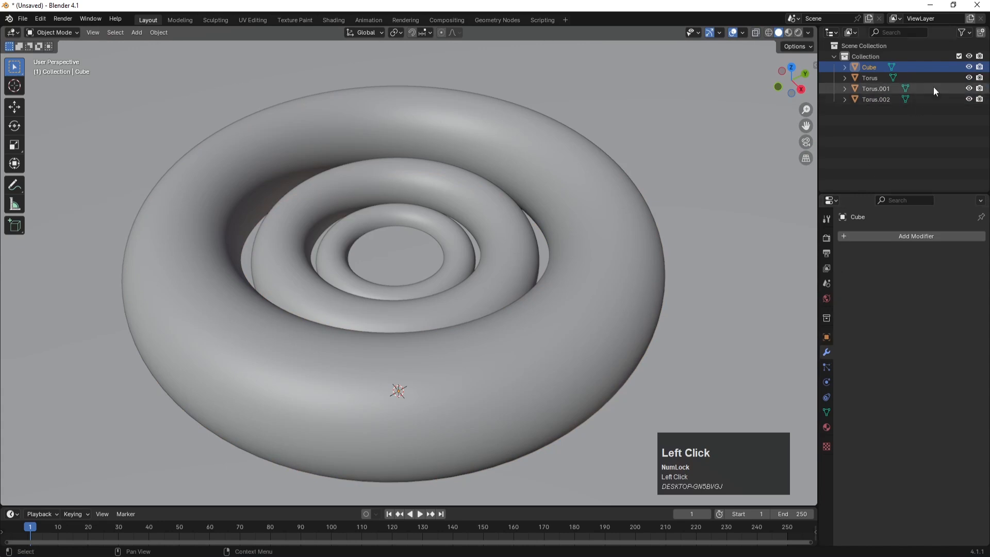
left_click(969, 78)
left_click(969, 88)
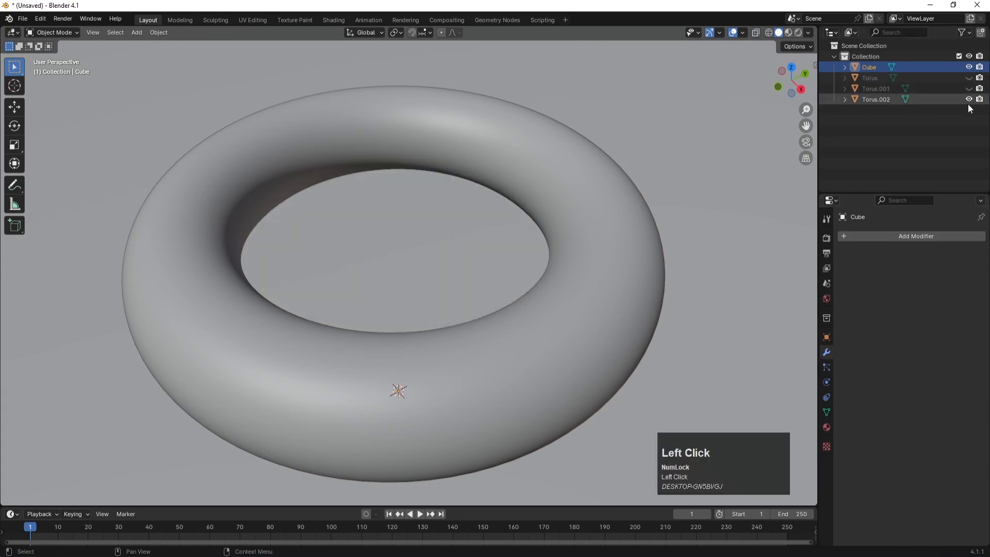
left_click(969, 99)
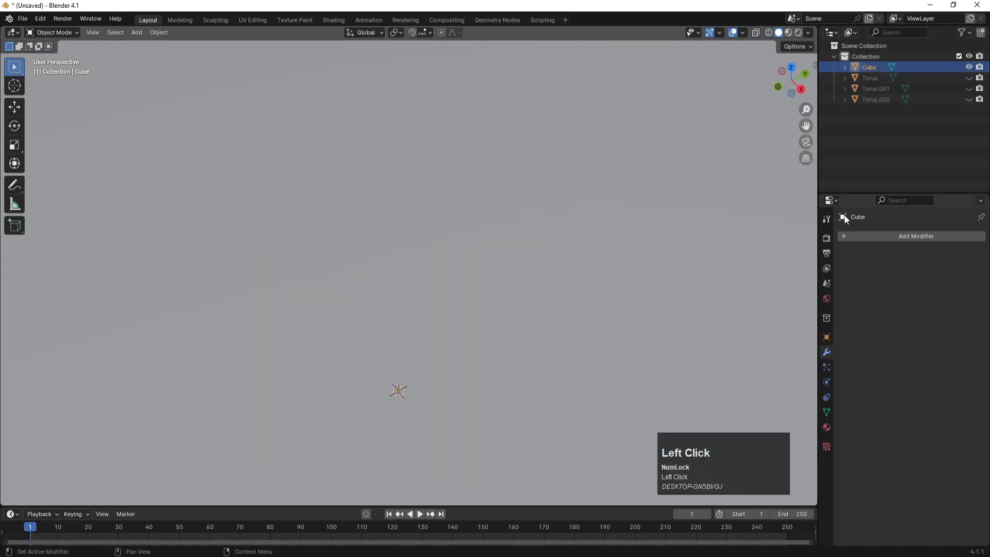
Cut the innermost torus, Torus, out of the cube with a Boolean Difference modifier and apply it.
left_click(843, 237)
left_click(817, 236)
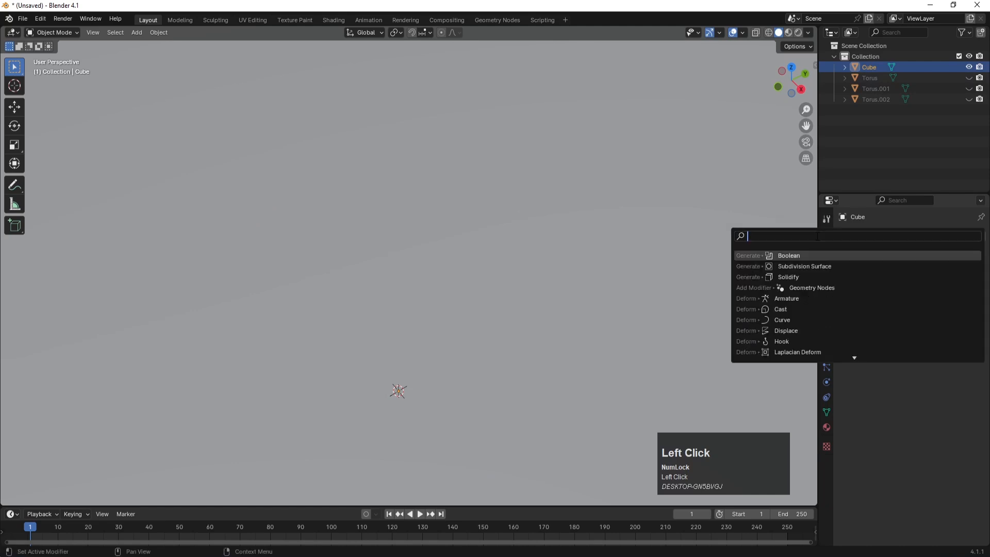
left_click(802, 254)
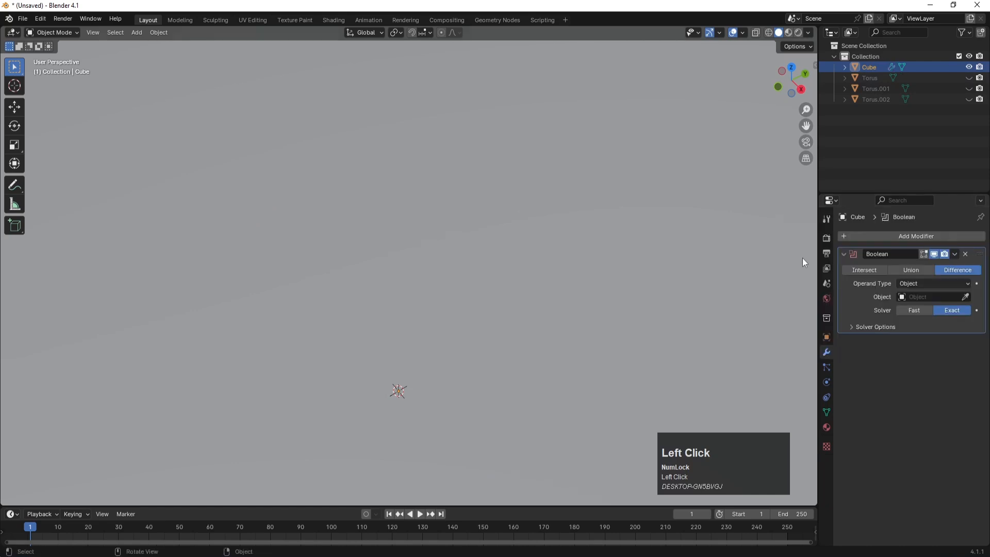
left_click(917, 297)
left_click(905, 311)
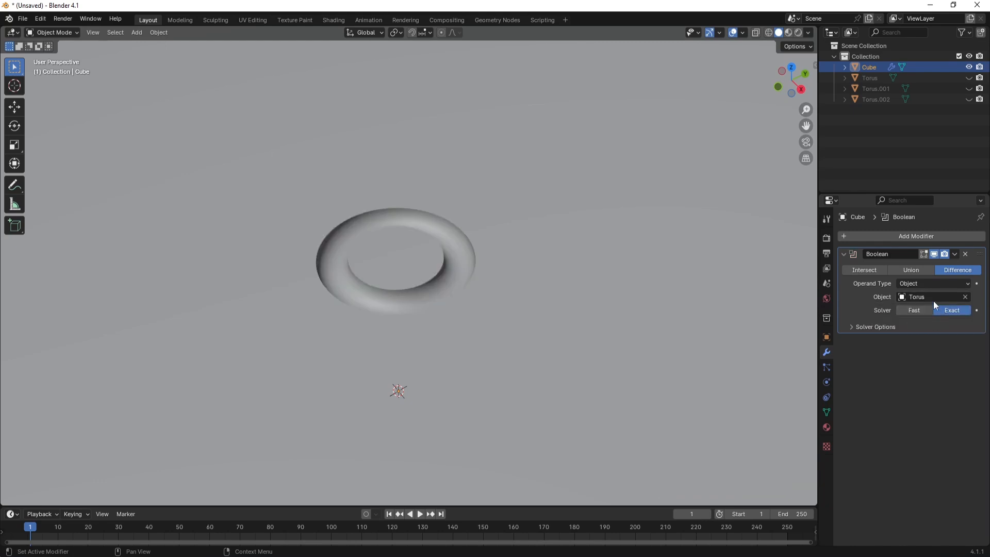
left_click(955, 255)
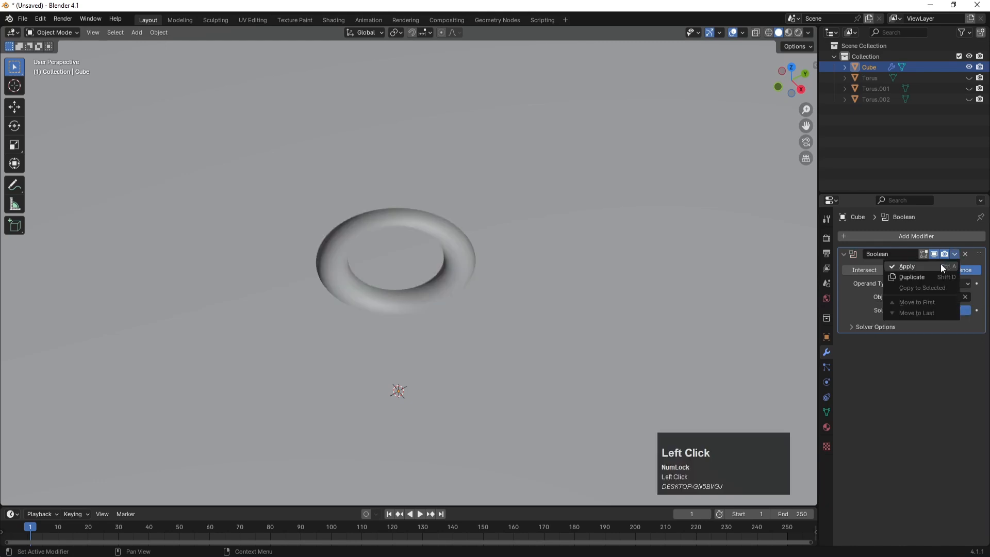
left_click(941, 264)
Cut the middle torus, Torus.001, out of the cube with a second Boolean Difference modifier and apply it.
left_click(846, 236)
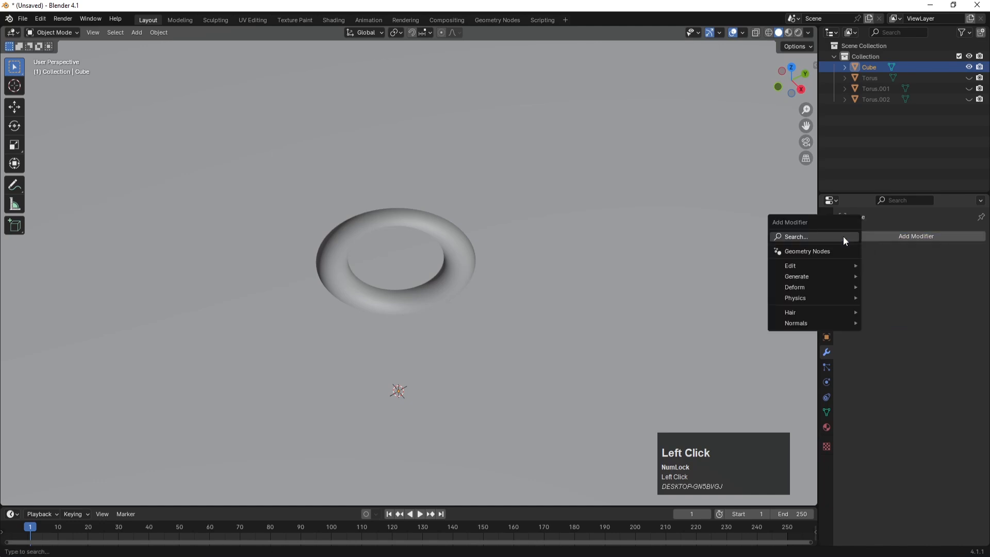
left_click(813, 237)
left_click(793, 257)
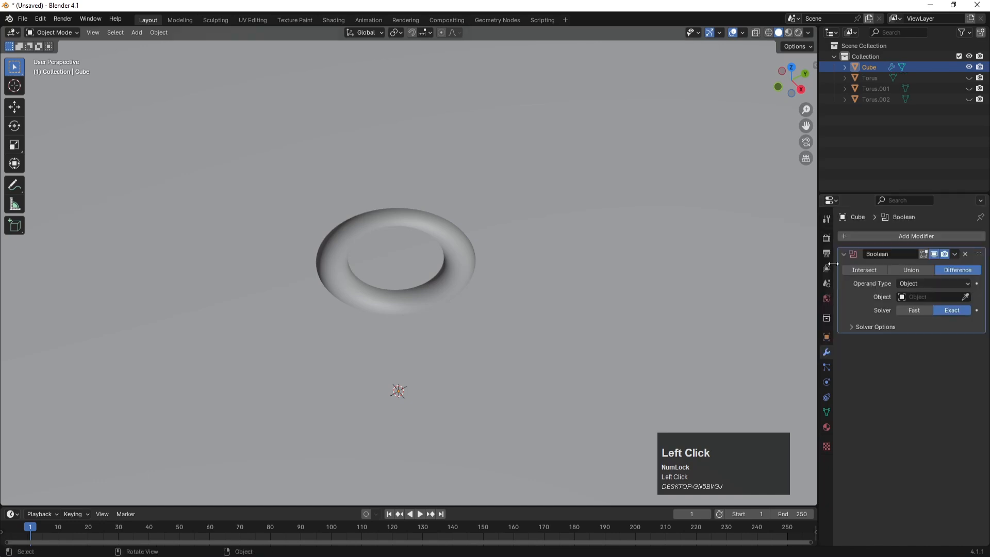
left_click(927, 299)
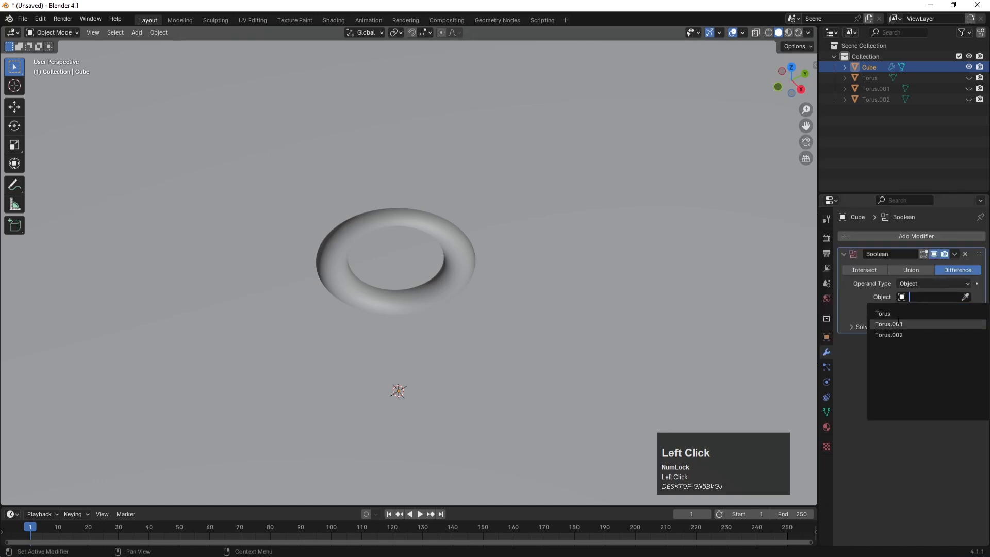
left_click(898, 323)
left_click(954, 254)
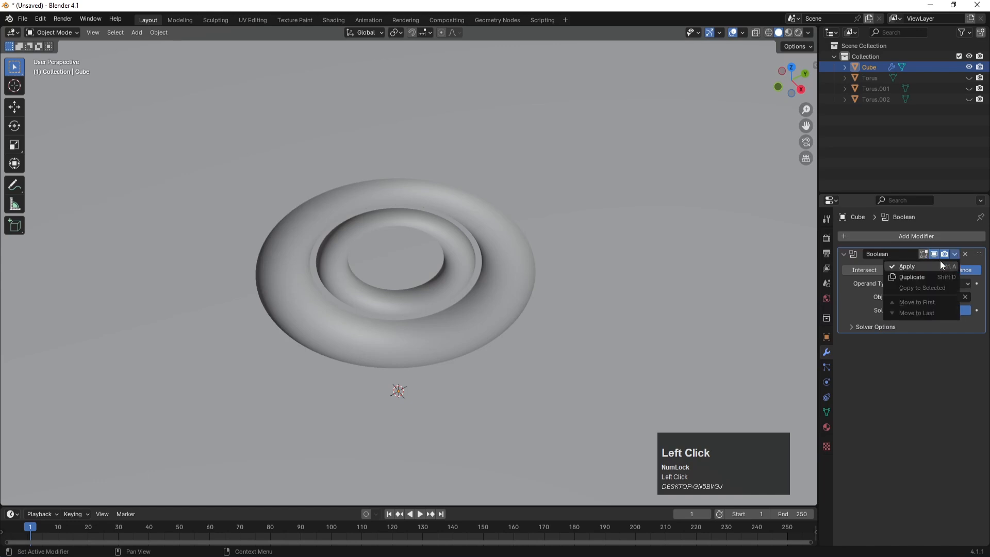
left_click(933, 263)
Cut the outermost torus, Torus.002, out of the cube with another Boolean Difference modifier and apply it.
left_click(845, 236)
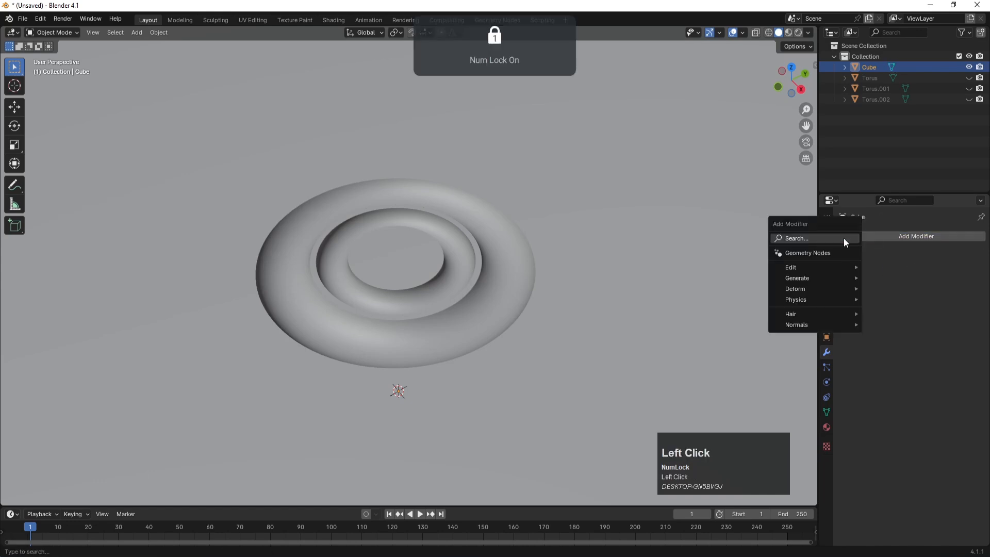
left_click(799, 240)
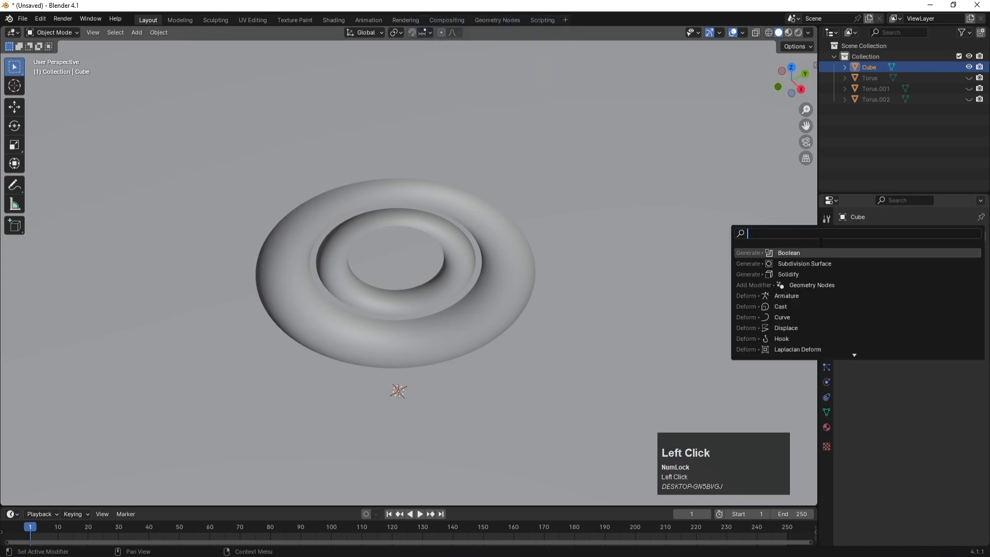
left_click(801, 252)
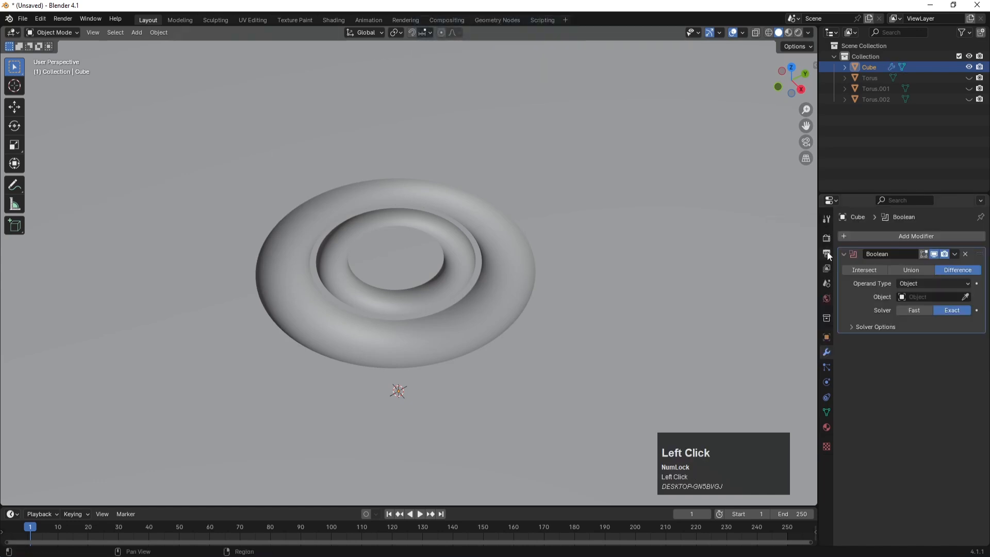
left_click(918, 297)
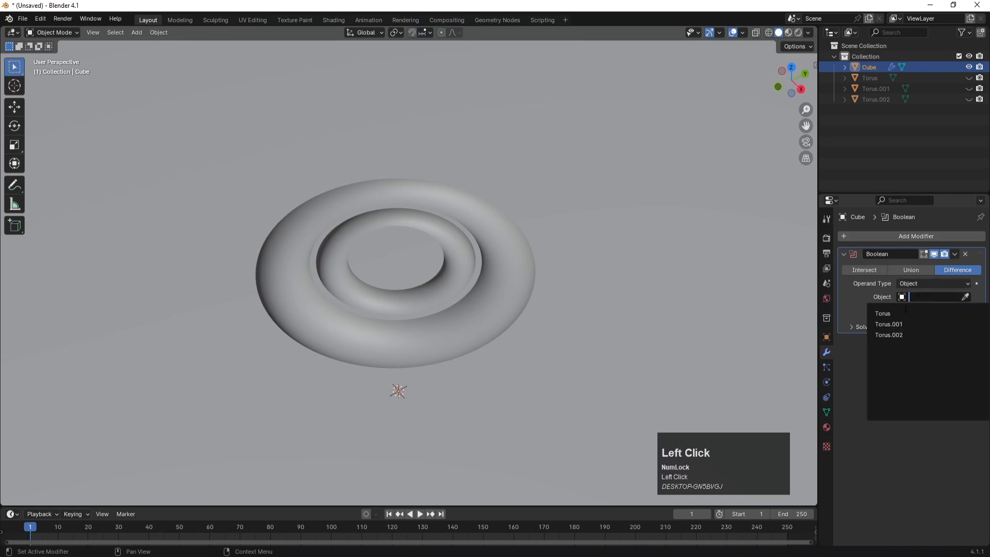
left_click(892, 335)
left_click(954, 255)
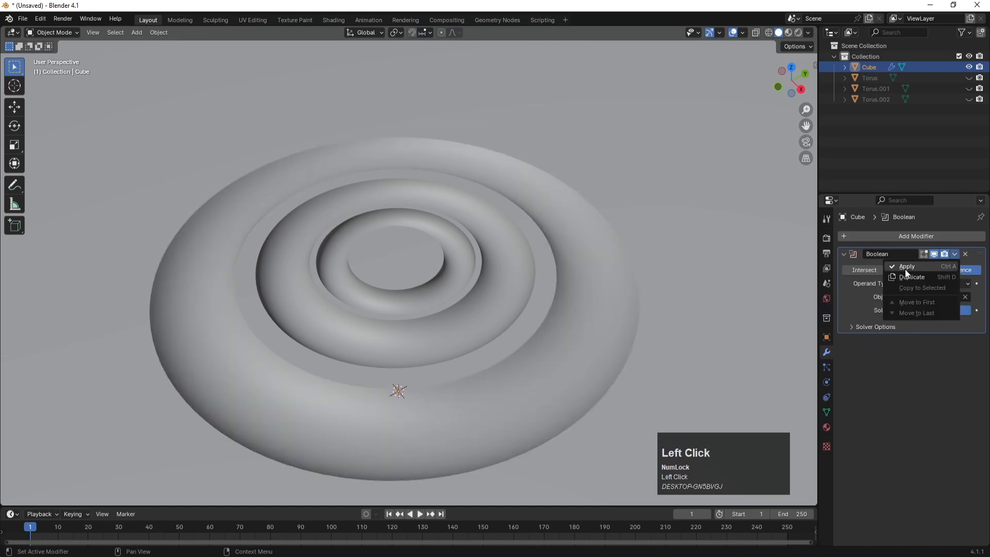
left_click(905, 267)
Examine the ring grooves carved into the cube, both as mesh topology in Edit Mode and as shaded surface in Object Mode.
left_click(854, 131)
middle_click_drag(354, 247, 332, 250)
key("Tab")
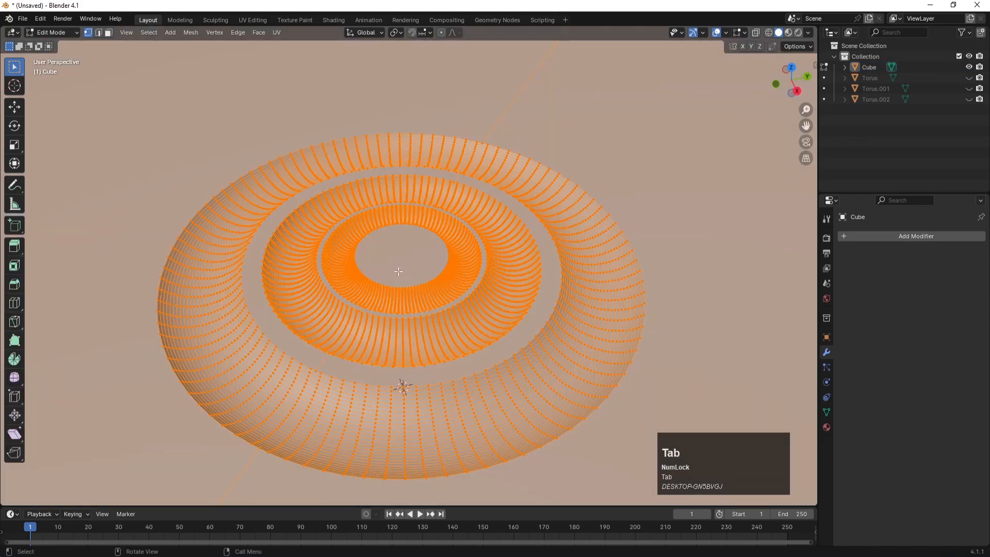
key("Tab")
left_click(555, 226)
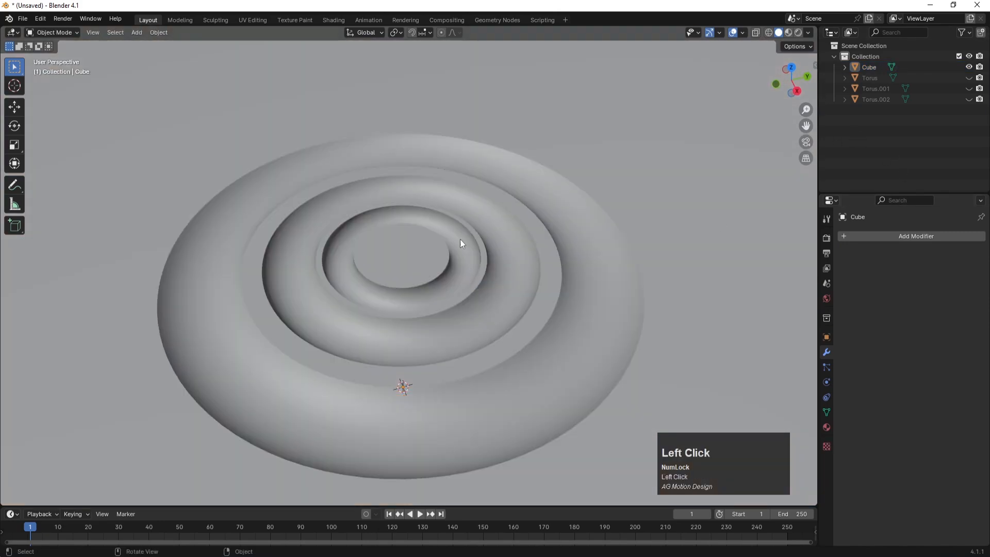
scroll(410, 261, "down", 4)
scroll(423, 254, "down", 4)
scroll(423, 254, "up", 7)
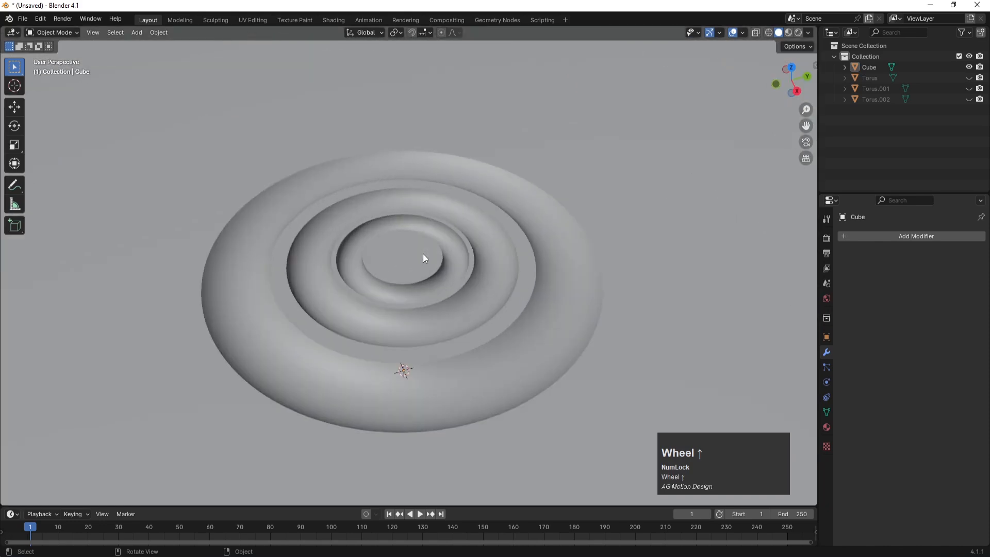
Delete the three hidden cutter objects Torus, Torus.001 and Torus.002 from the scene.
left_click(862, 135)
left_click(870, 78)
left_click(872, 99, "shift")
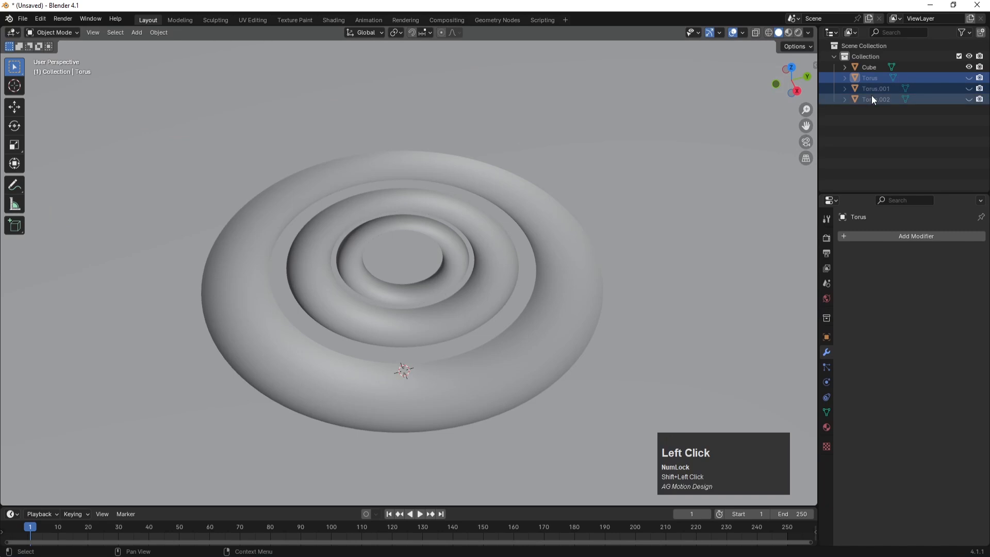
key("Delete")
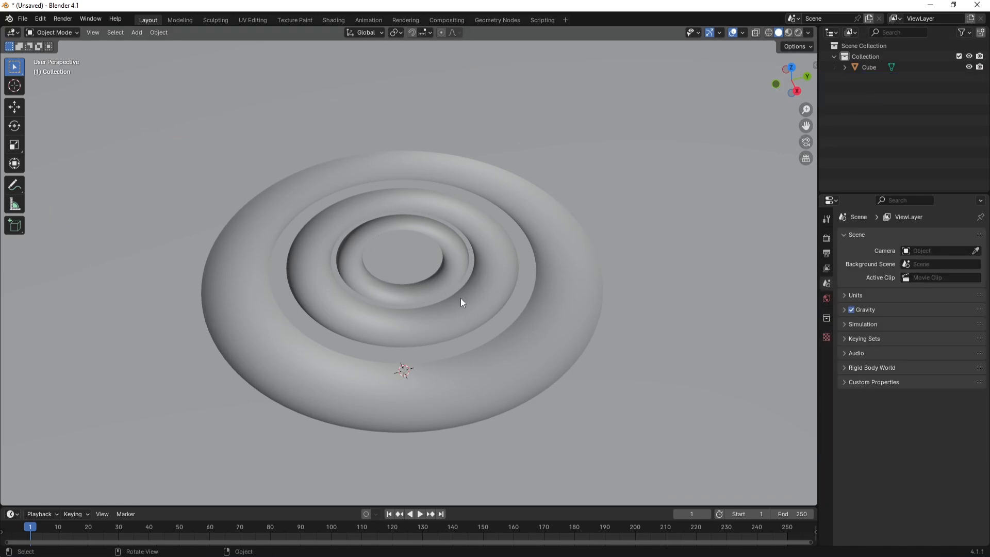
Hide the carved cube and add a UV sphere of 1 m radius at the world origin.
left_click(969, 67)
scroll(404, 308, "down", 2)
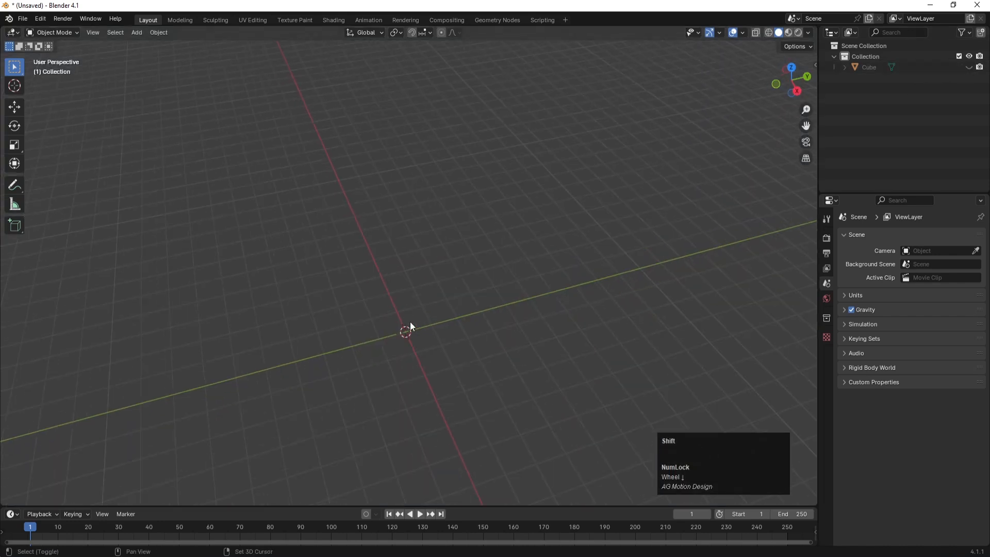
key("shift+a")
mouse_move(408, 324)
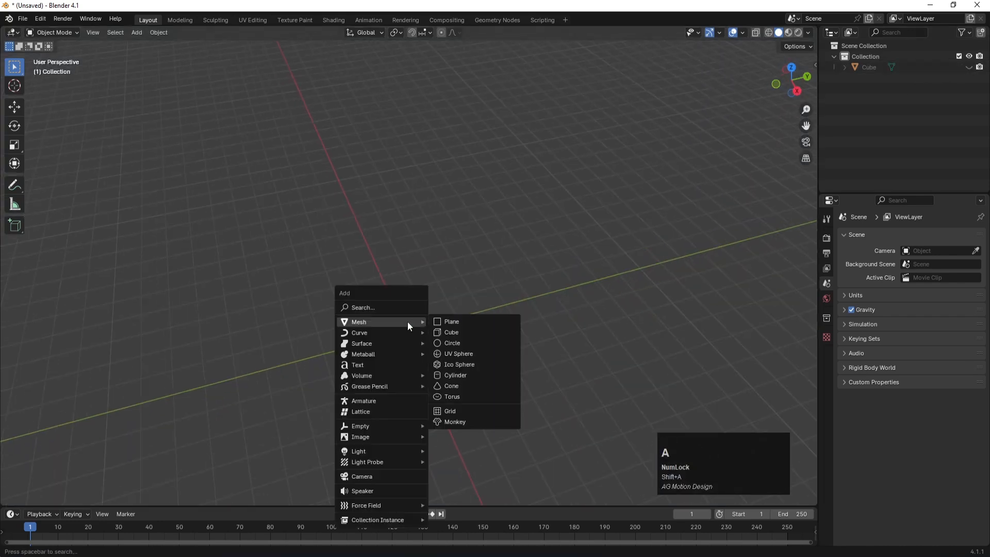
left_click(445, 357)
scroll(394, 360, "up", 2)
middle_click_drag(451, 246, 491, 79, "shift")
scroll(439, 171, "up", 2)
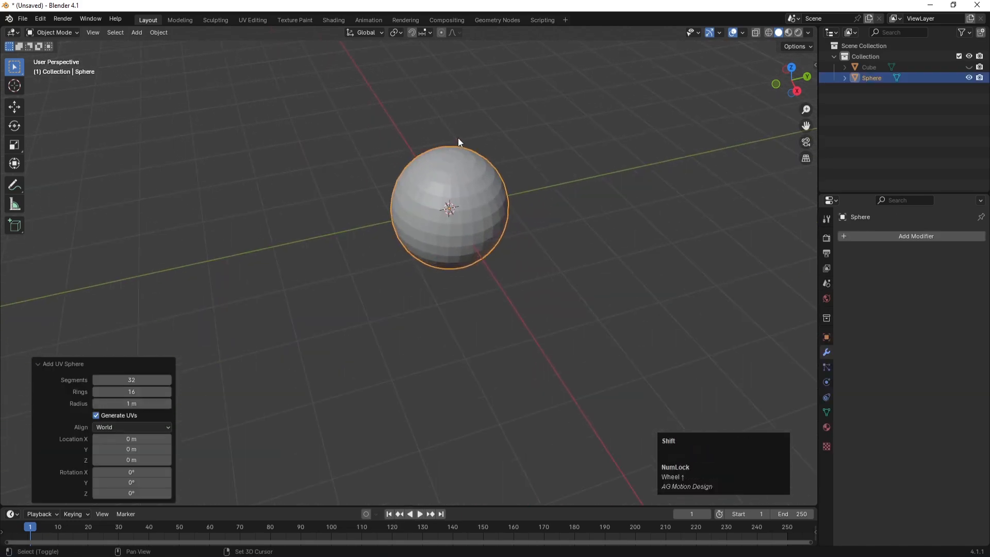
middle_click_drag(452, 145, 439, 168, "shift")
Set the sphere's mesh editing to face selection, view it from the top, and return to Object Mode with the sphere deselected.
key("Tab")
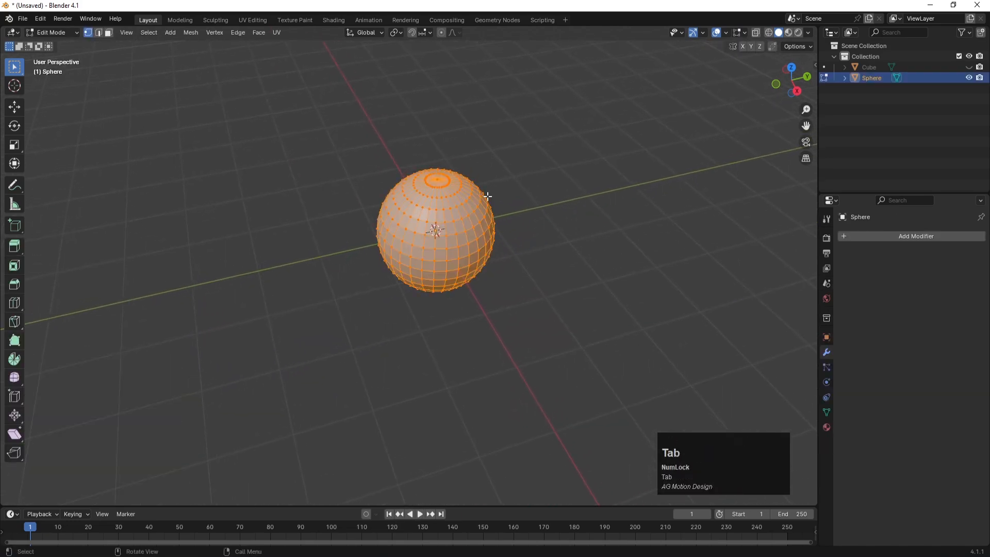
key("3")
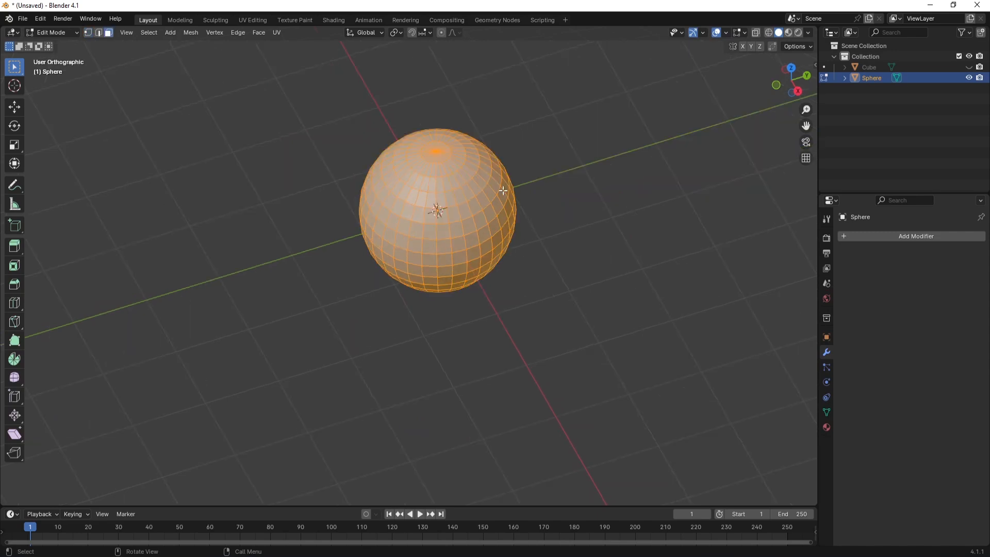
key("KP_7")
middle_click_drag(351, 124, 444, 212, "shift")
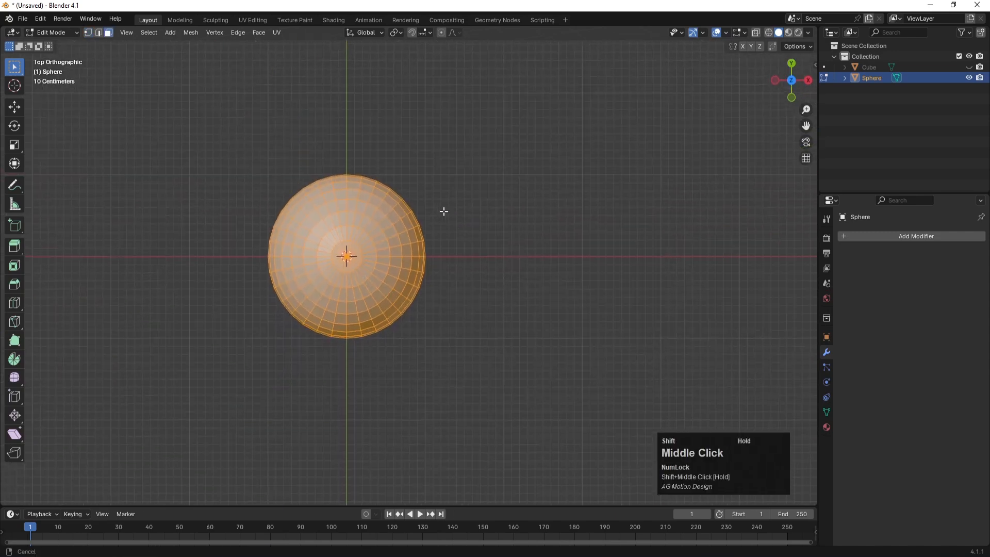
key("Tab")
left_click(500, 183)
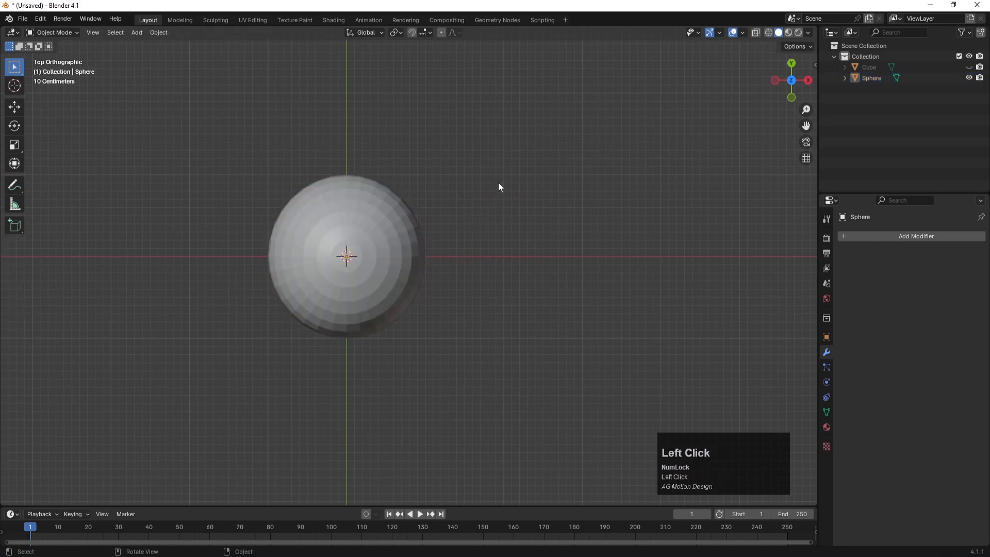
Give the sphere a new material with a black base color and switch the viewport to Material Preview shading.
left_click(341, 197)
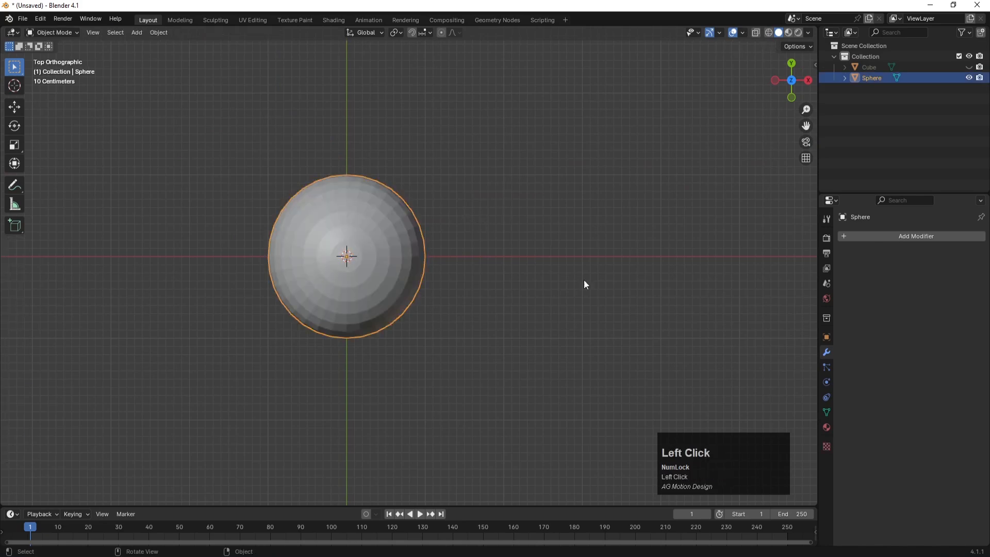
left_click(826, 426)
left_click(862, 283)
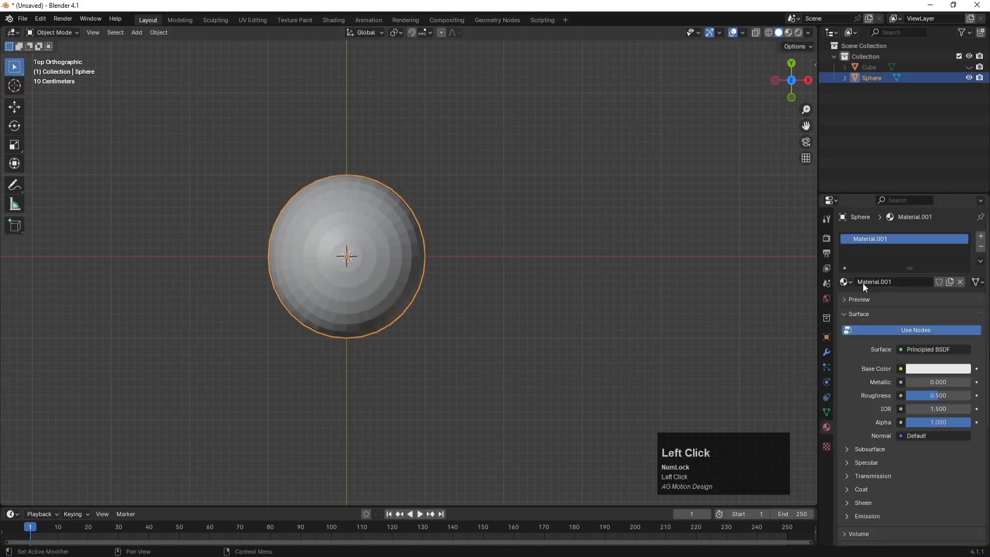
left_click(914, 370)
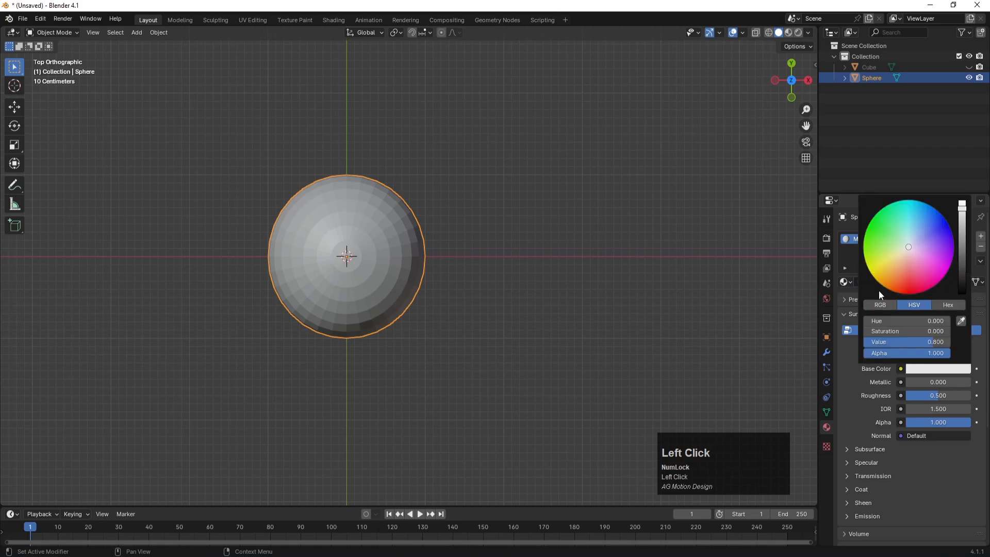
left_click_drag(963, 281, 962, 293)
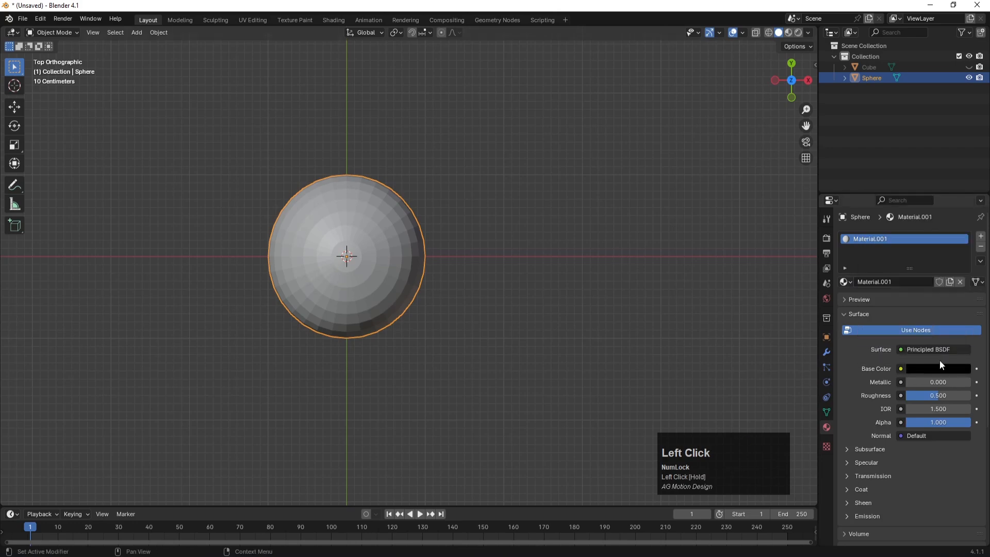
key("z")
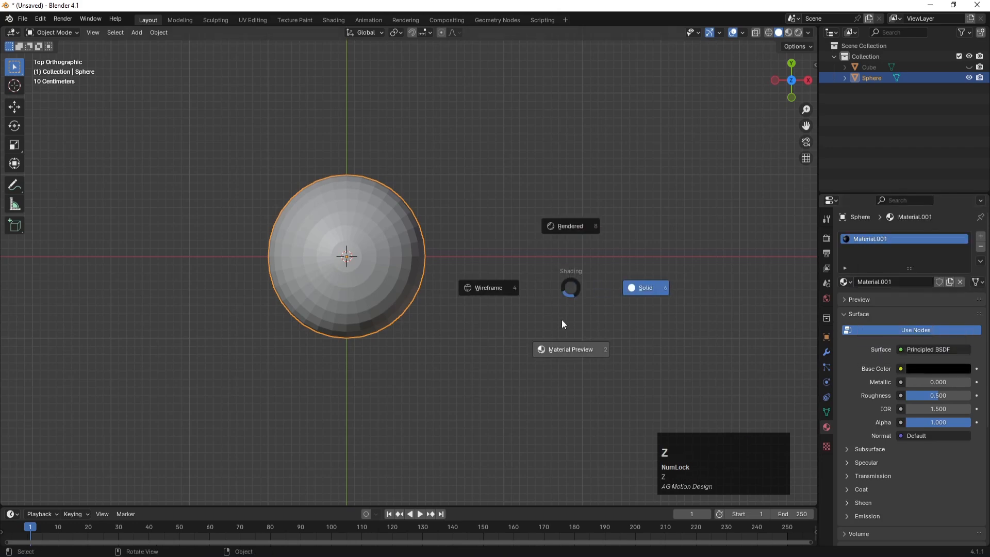
left_click(565, 348)
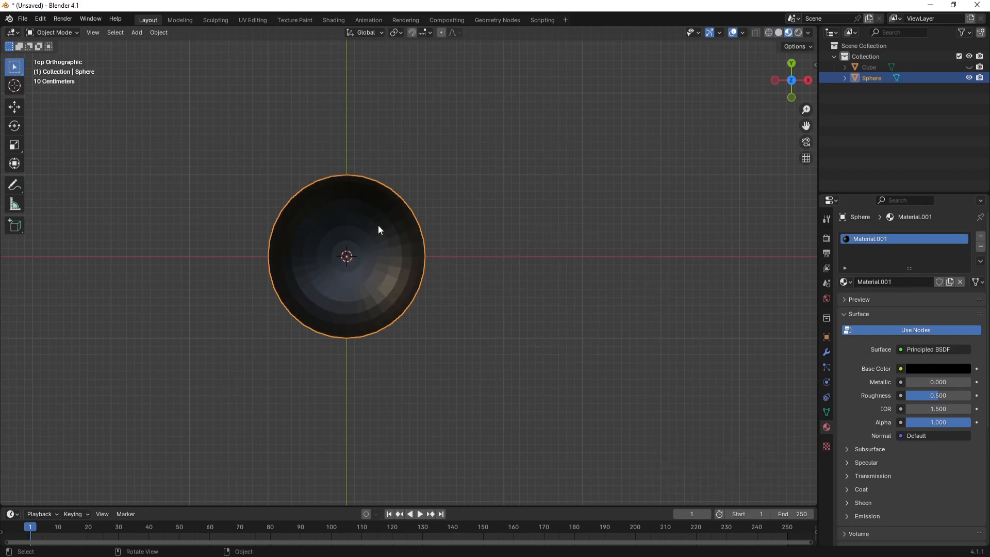
In Edit Mode with X-ray on, select all faces of the sphere's positive-Y half, front and back.
key("Tab")
left_click_drag(196, 138, 464, 261)
left_click(469, 277)
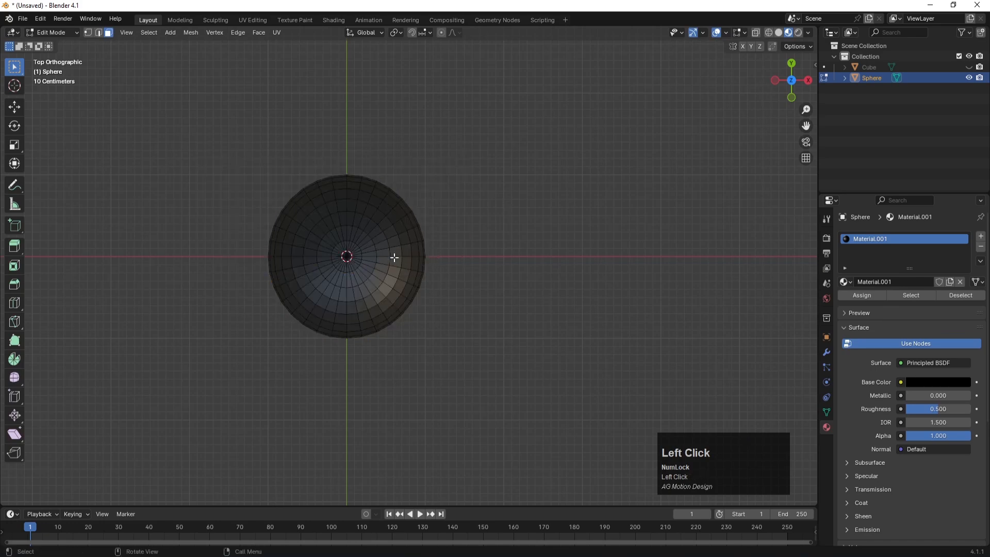
scroll(320, 245, "up", 3)
middle_click_drag(249, 157, 336, 229, "shift")
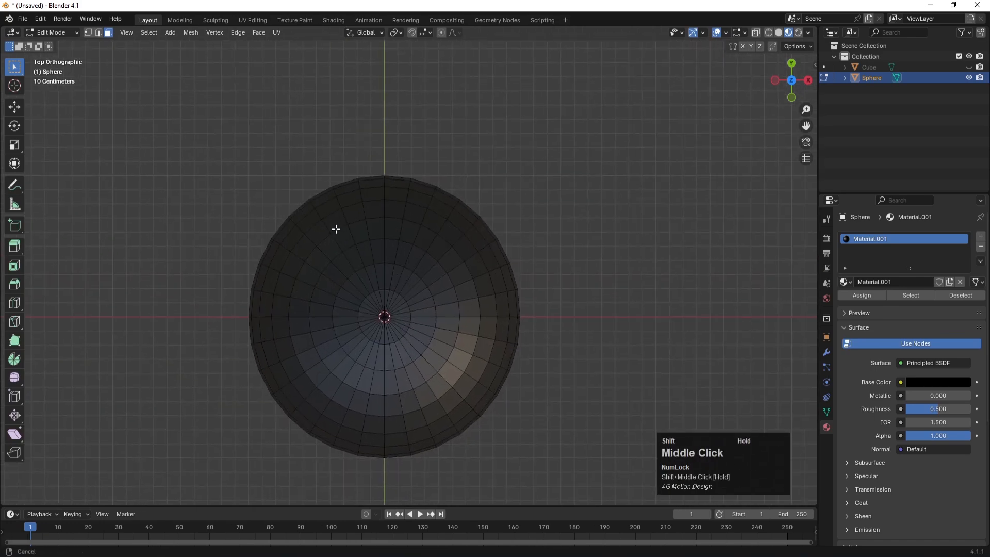
key("alt+z")
left_click_drag(143, 122, 581, 315)
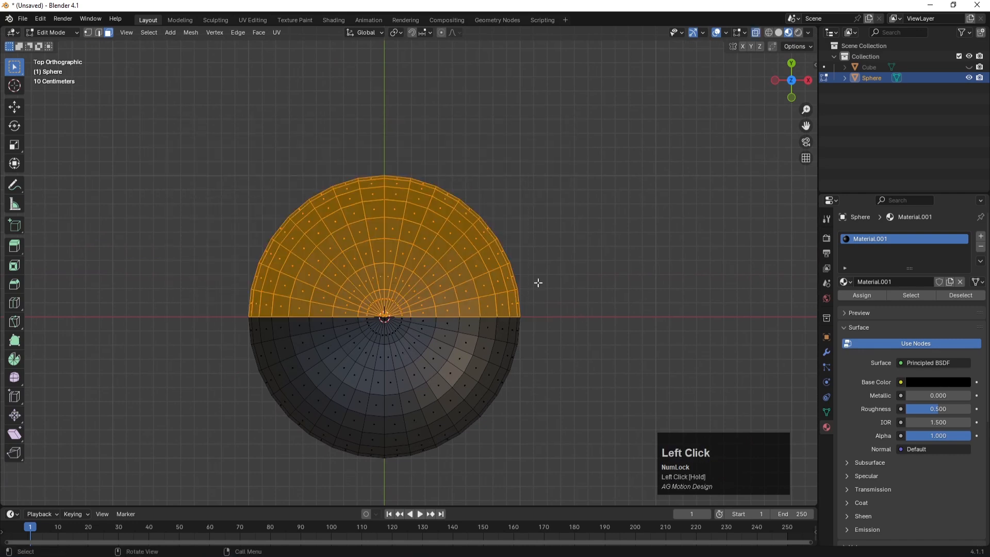
Add a second material slot with a new default white material, assign it to the selected half, and return to Object Mode.
middle_click_drag(655, 297, 475, 172)
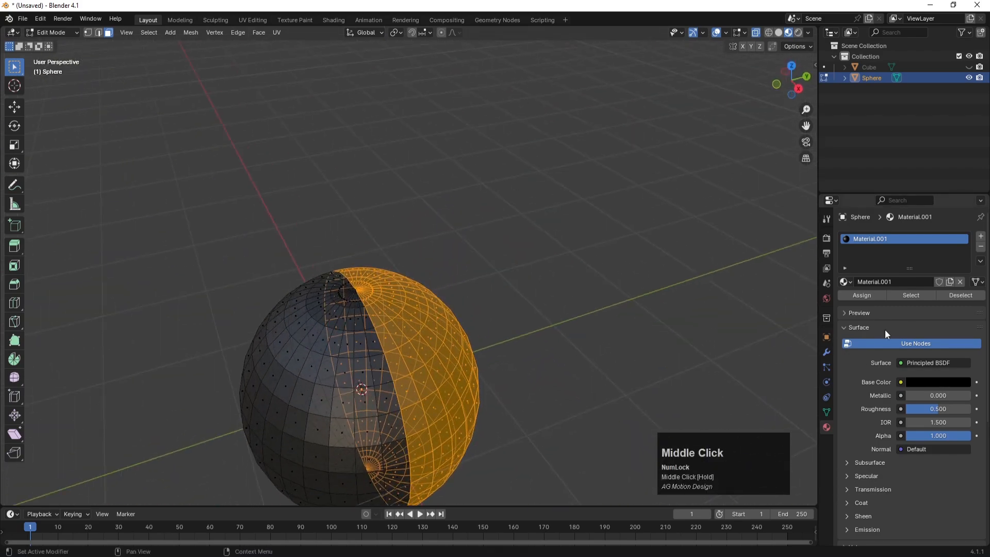
left_click(981, 239)
left_click(908, 307)
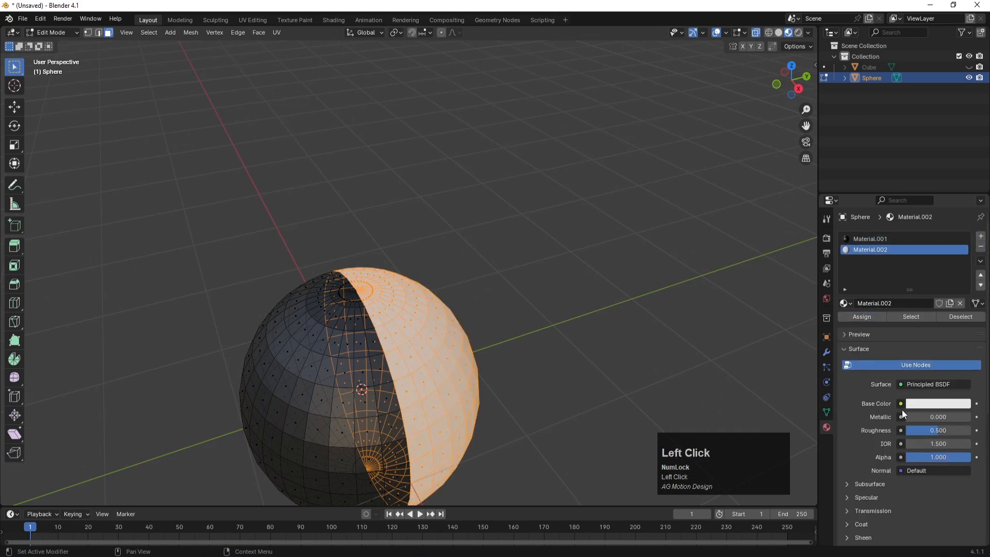
key("Tab")
left_click(581, 325)
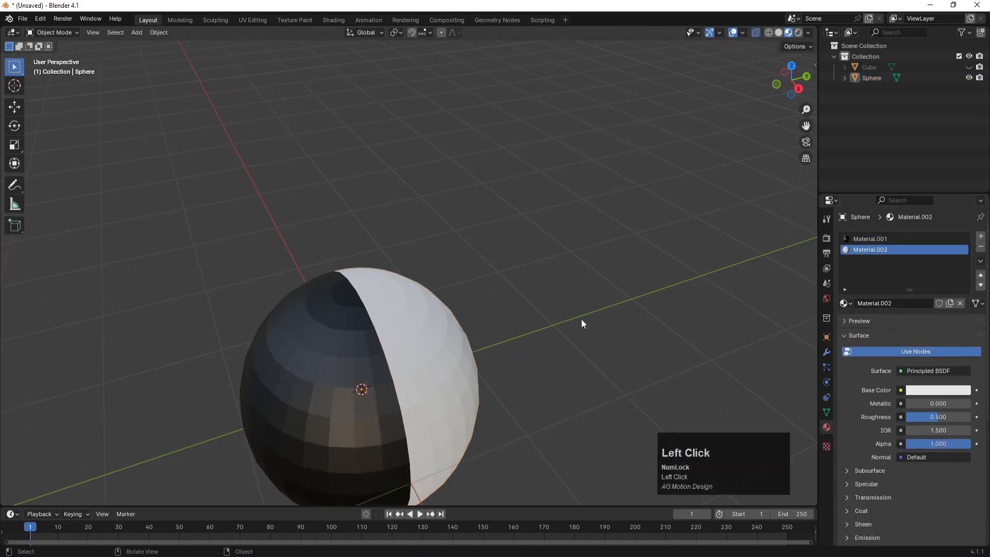
Apply Shade Smooth to the two-tone sphere and deselect it.
scroll(400, 408, "down", 3)
middle_click_drag(400, 408, 433, 357)
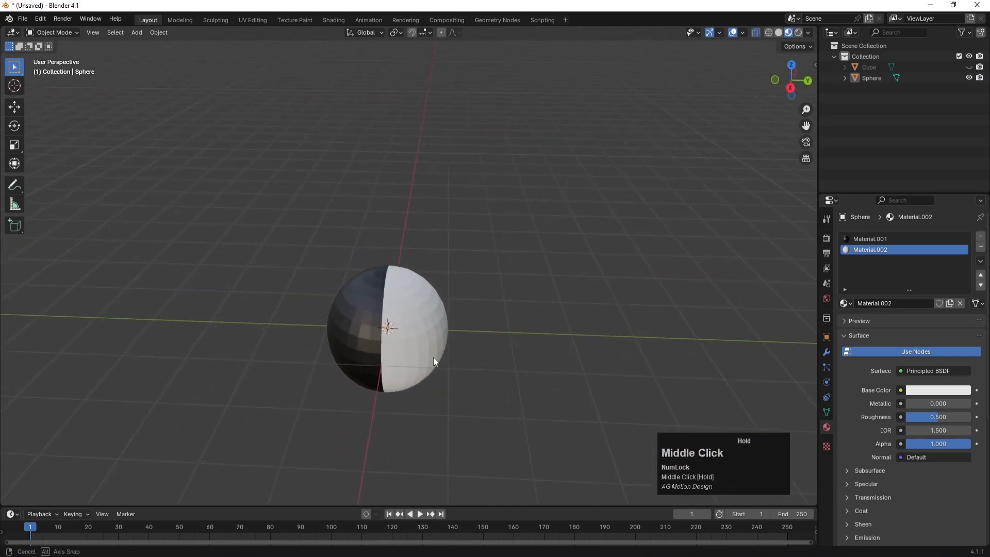
left_click(413, 309)
right_click(412, 309)
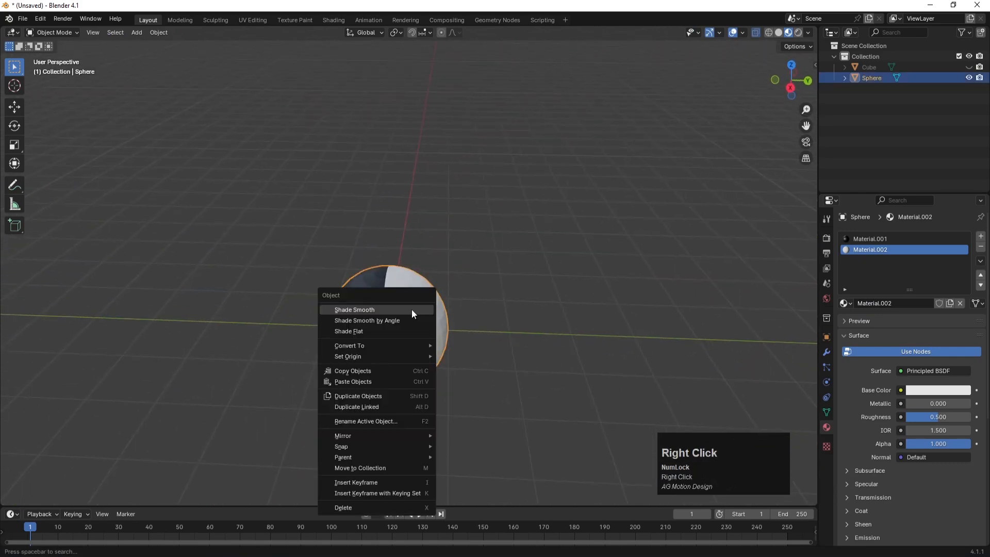
left_click(412, 308)
left_click(573, 249)
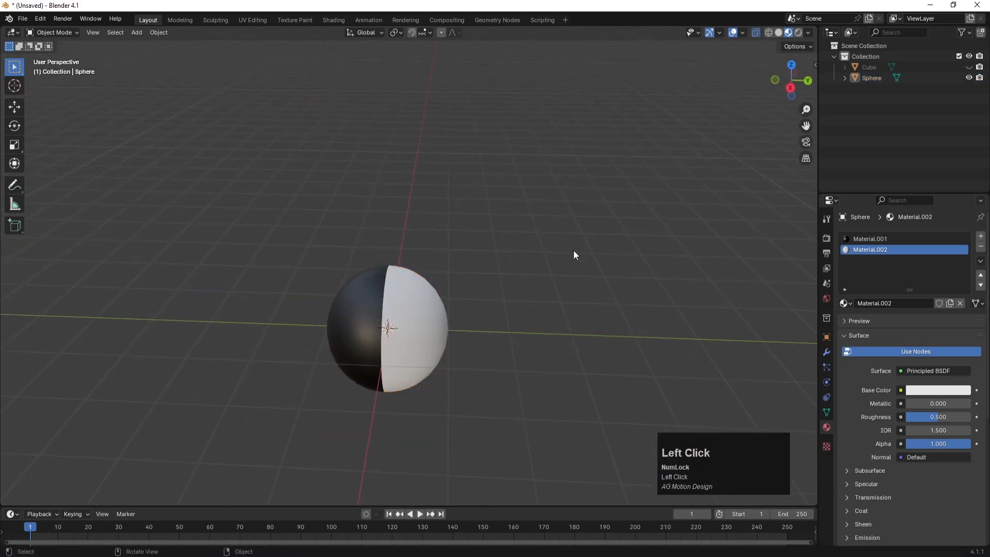
Show the carved cube again and view the scene from the front in Solid shading with X-ray on and nothing selected.
left_click(969, 67)
left_click(866, 78)
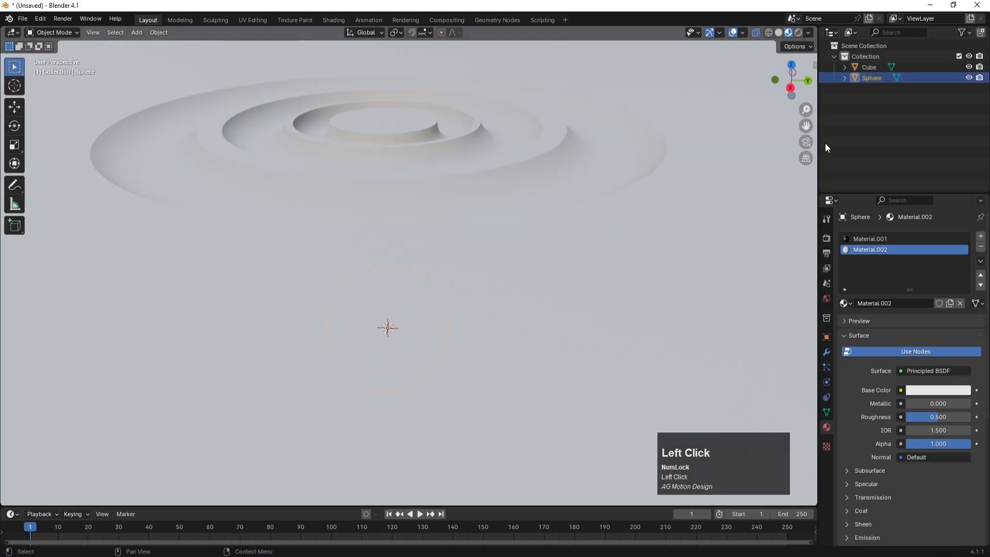
scroll(548, 270, "down", 6)
key("KP_1")
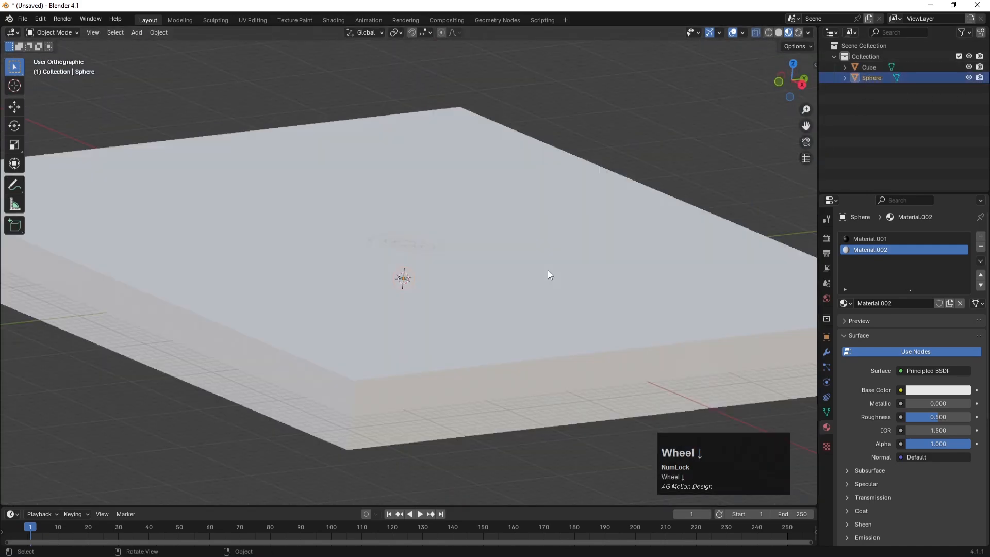
key("alt+z")
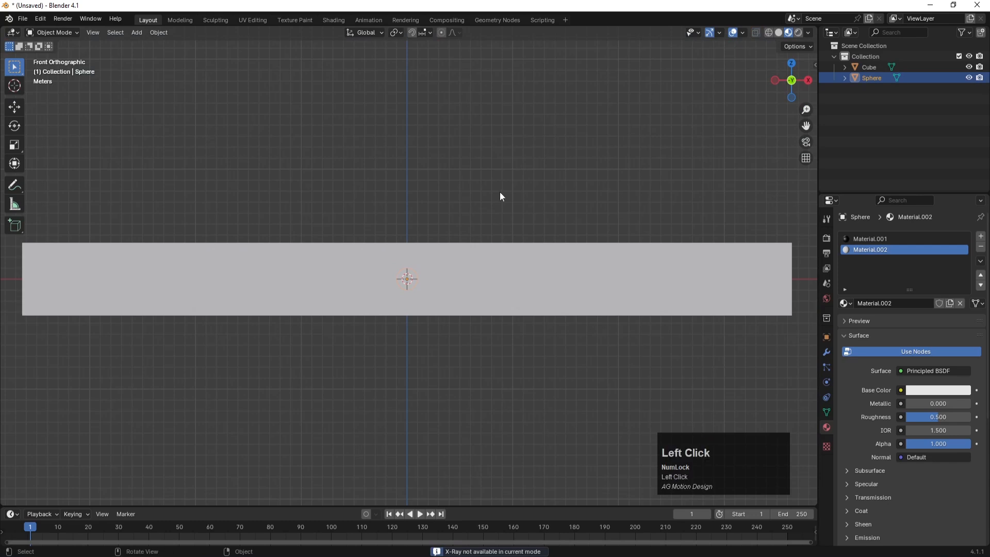
key("alt+a")
key("z")
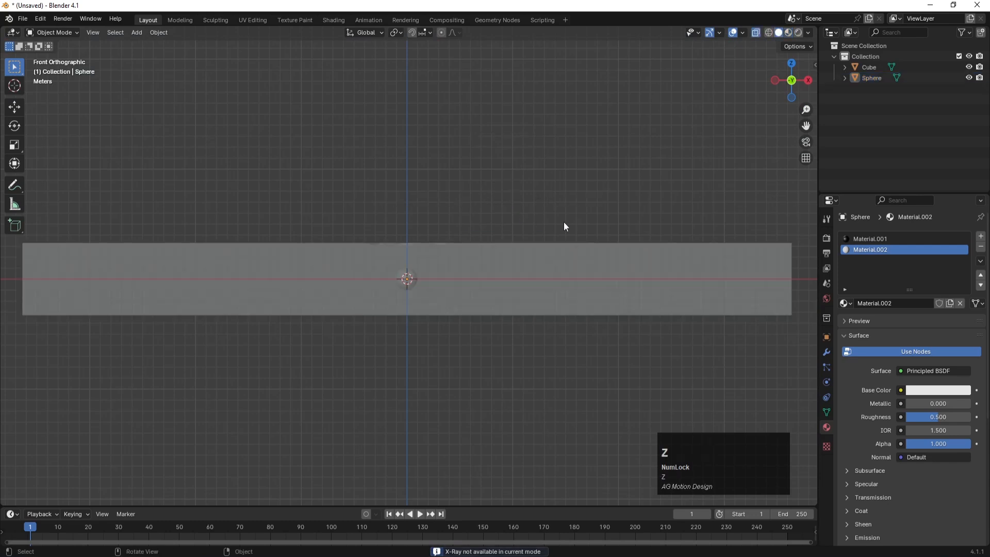
key("z")
left_click(621, 209)
scroll(454, 231, "up", 4)
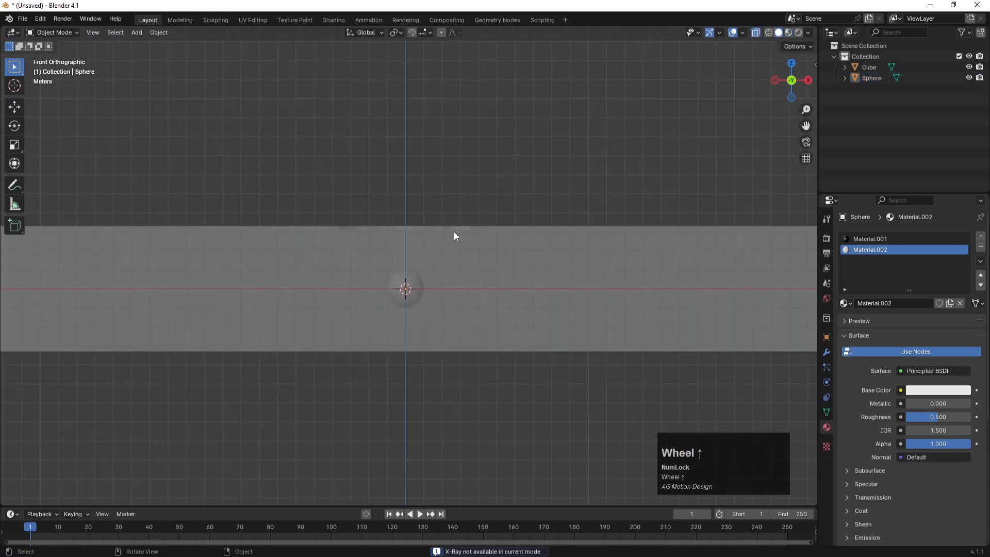
Raise the sphere about 4.04 m along Z above the slab, turn X-ray off, and scale the sphere by about 0.427.
left_click(870, 79)
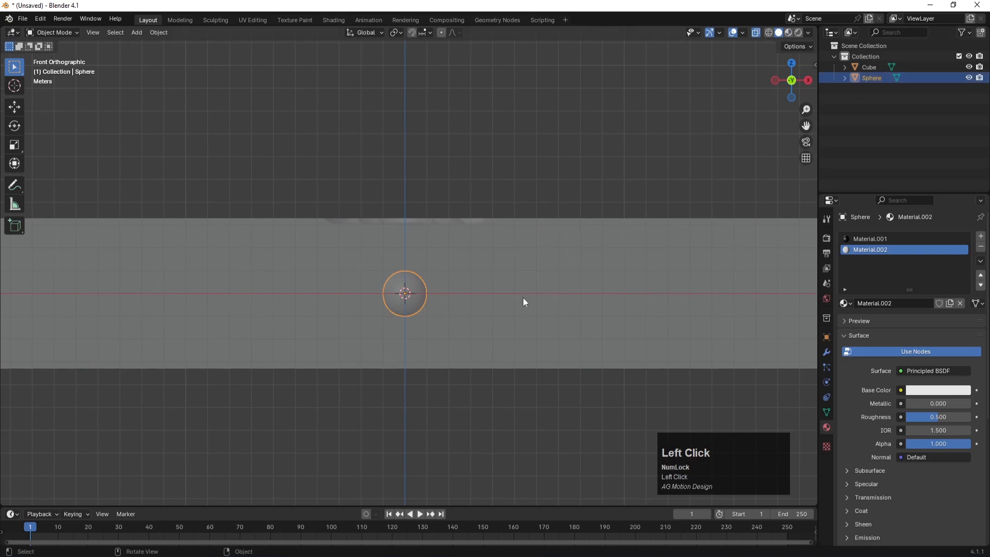
key("g")
key("z")
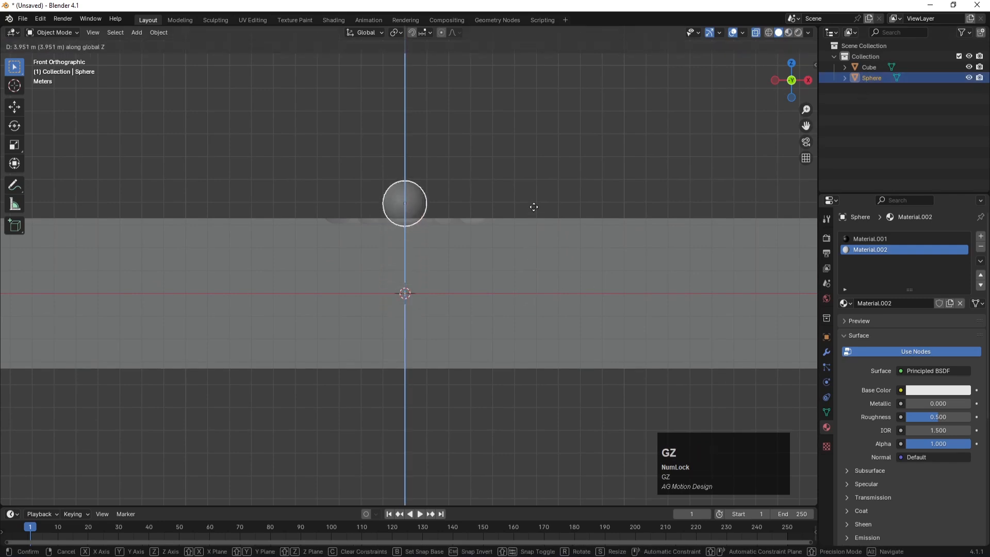
left_click(533, 205)
middle_click_drag(522, 216, 467, 274)
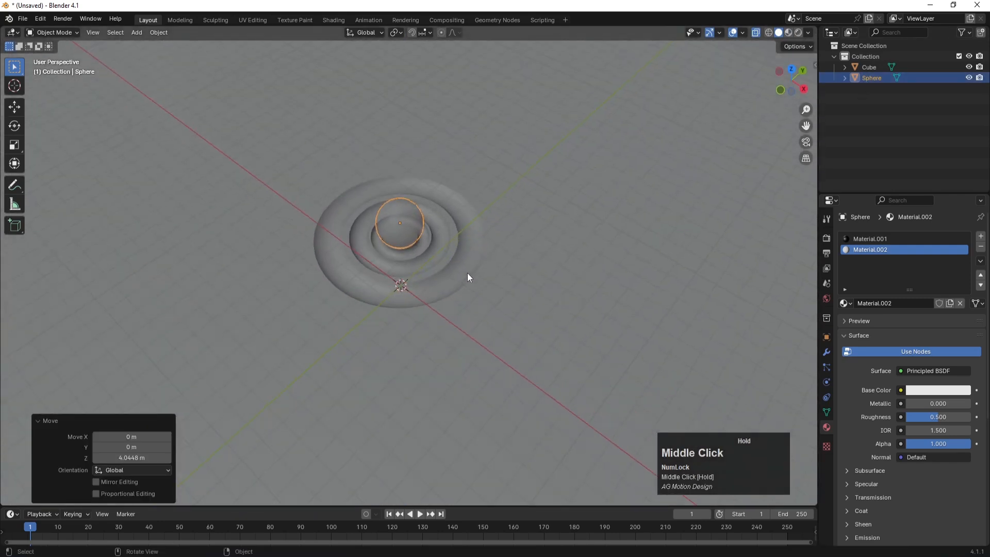
key("alt+z")
scroll(449, 238, "up", 5)
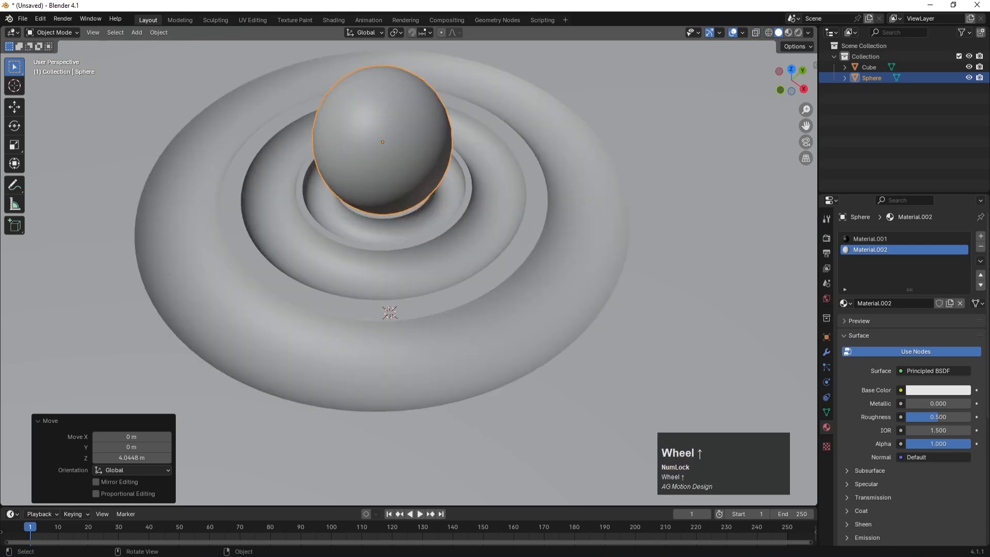
key("s")
left_click(457, 195)
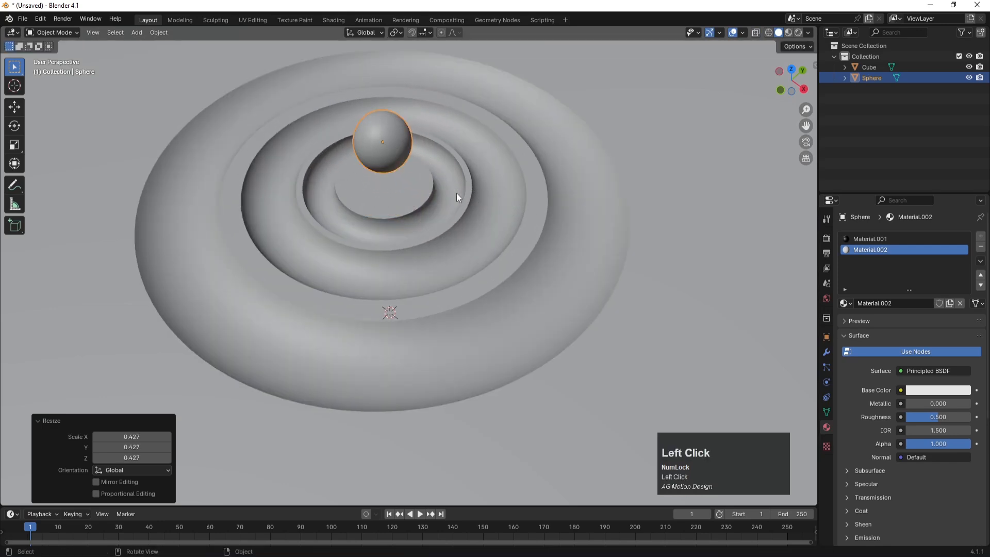
From the top view, move the sphere over the innermost groove and scale it by about 0.575 to fit the groove's width with X-ray on.
key("KP_7")
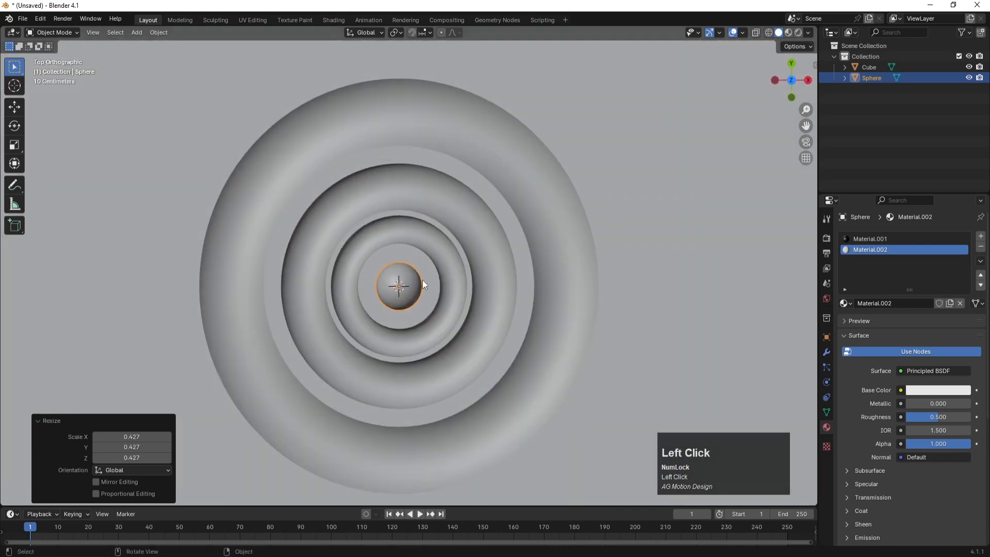
key("g")
left_click(369, 275)
scroll(358, 286, "up", 4)
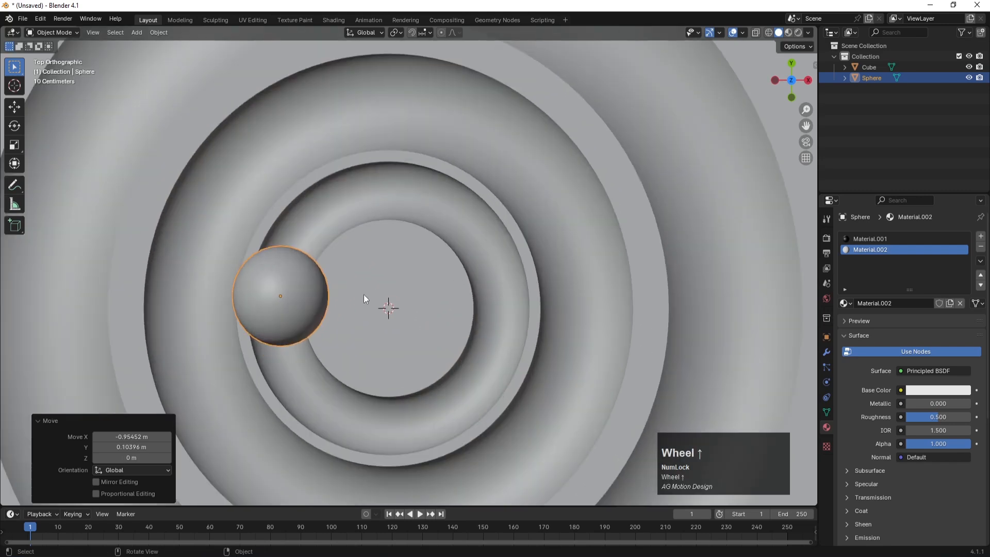
key("alt+z")
key("s")
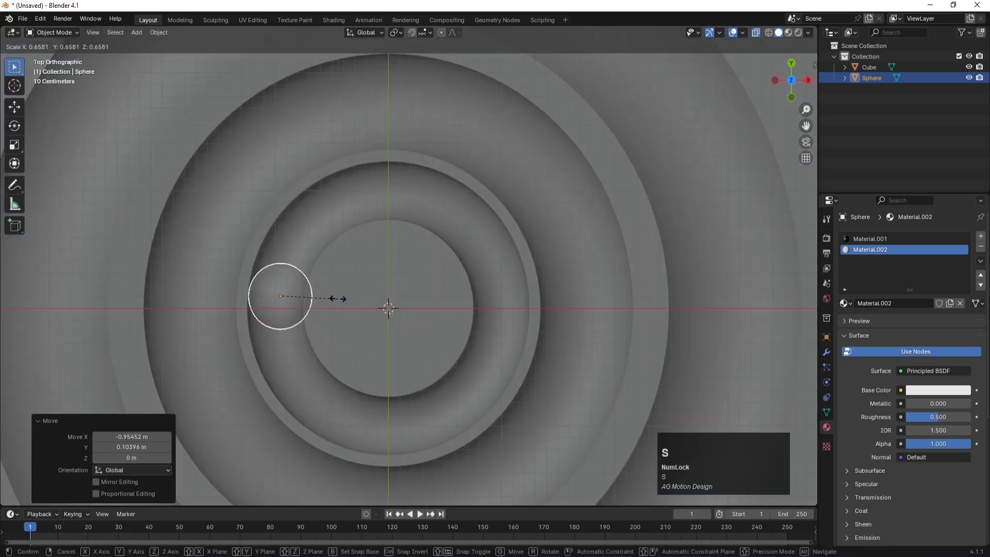
left_click(331, 293)
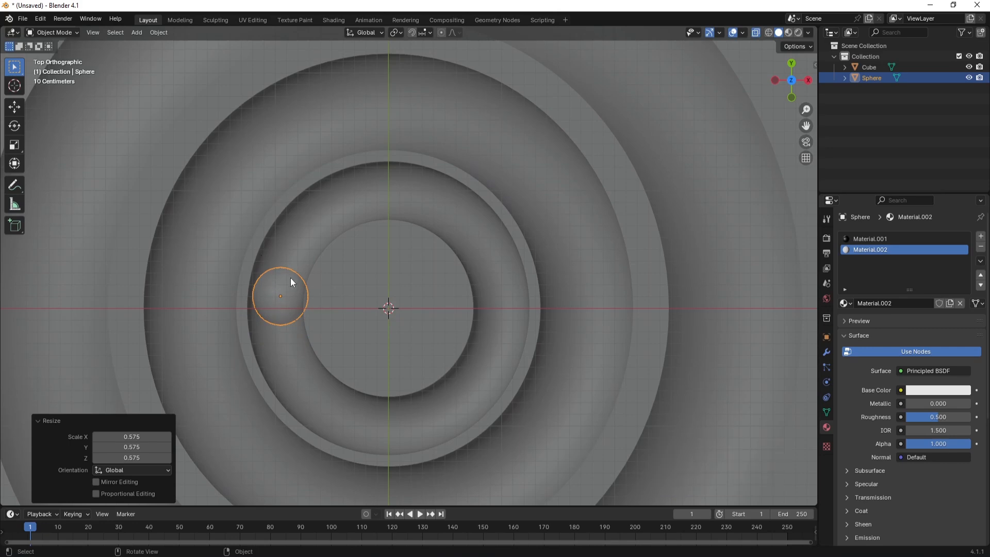
scroll(282, 295, "up", 2)
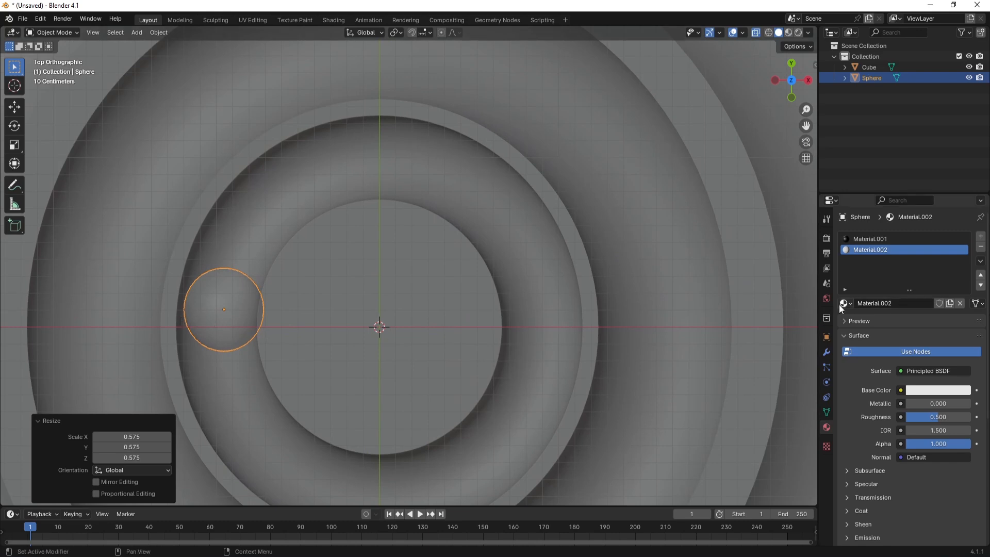
Set the sphere's X, Y and Z location to 0 m.
left_click(826, 339)
double_click(926, 270)
type("0")
key("Return")
double_click(927, 280)
type("0")
key("Return")
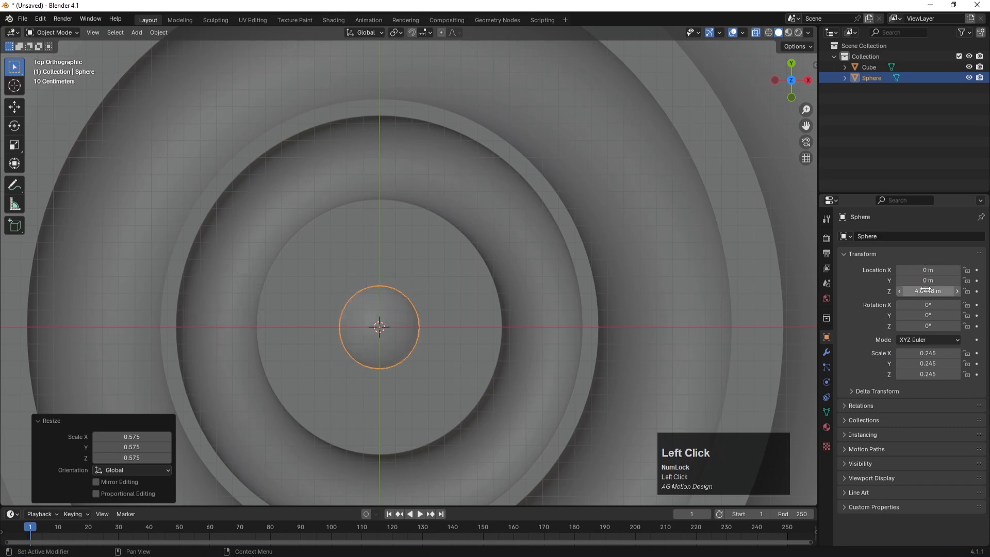
double_click(926, 290)
type("0")
key("Return")
Reselect the sphere, apply all of its transforms, and deselect it.
right_click(398, 314)
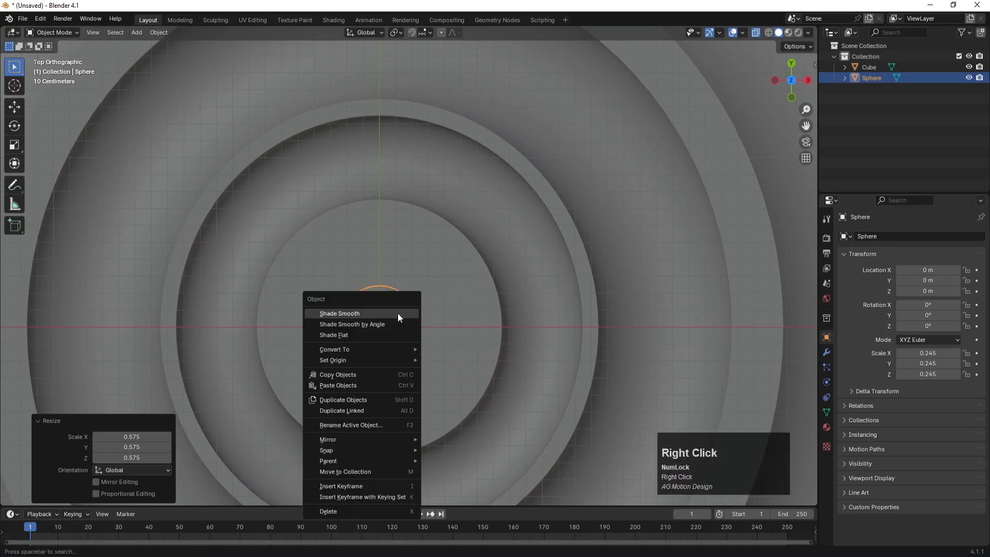
left_click(410, 314)
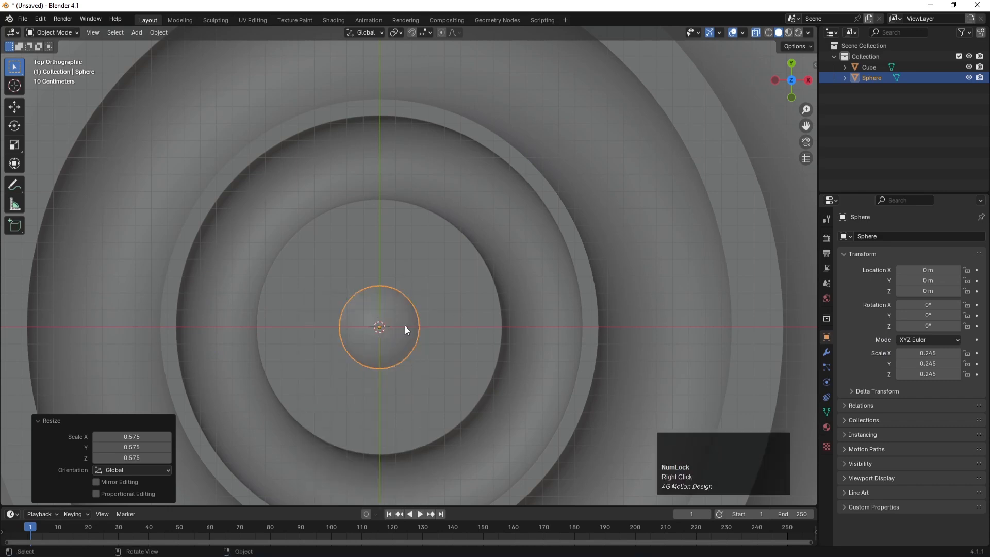
key("alt+a")
left_click(407, 304)
left_click(406, 304)
middle_click_drag(512, 210, 481, 223)
scroll(424, 300, "down", 4)
scroll(402, 300, "up", 1)
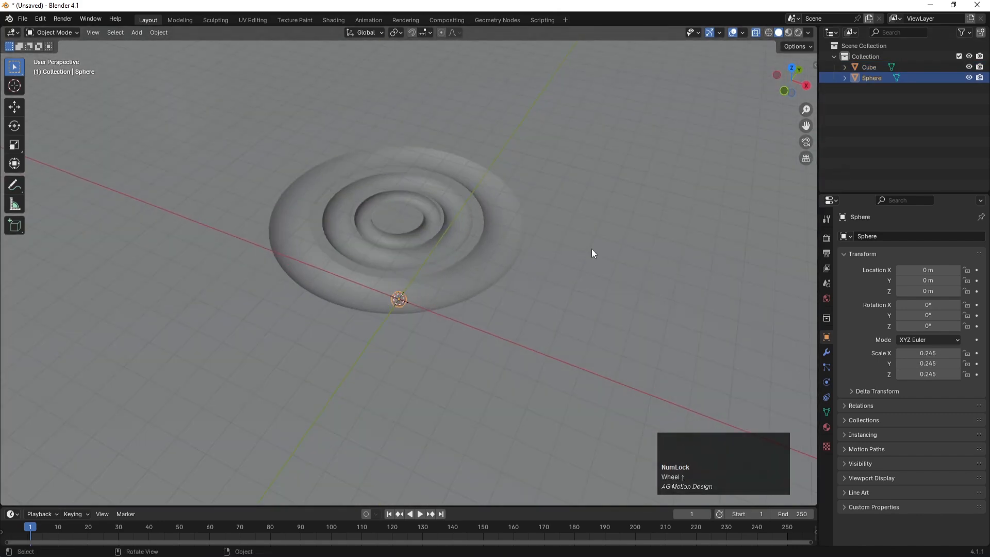
key("ctrl+a")
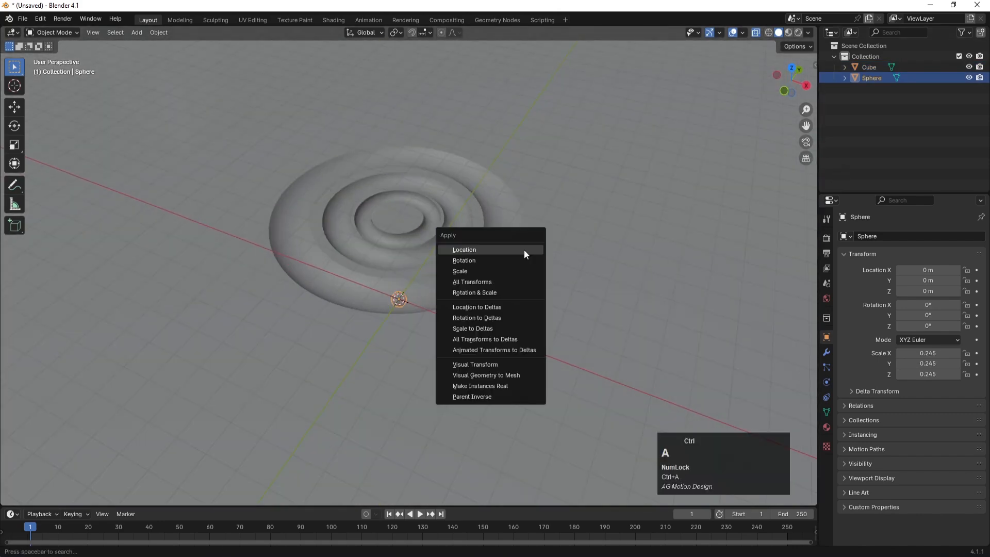
left_click(477, 283)
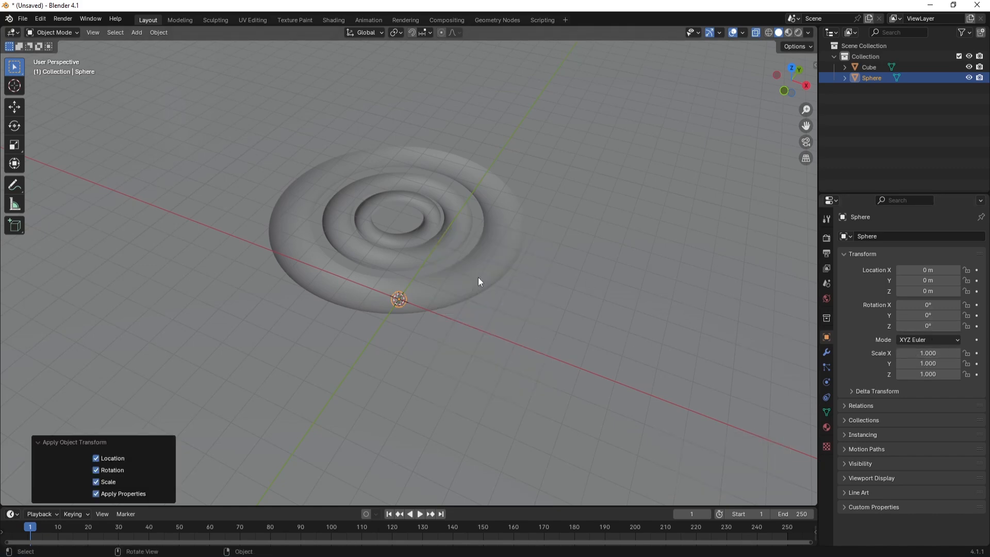
left_click(858, 116)
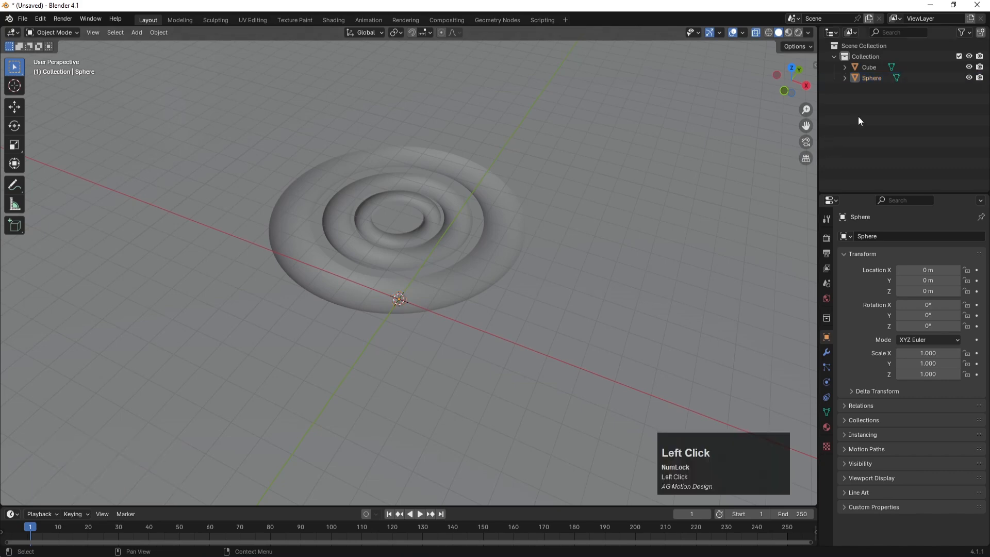
Lower the carved cube about 3.53 m along Z so its grooved top lies beneath the sphere, and turn X-ray off.
left_click(869, 67)
scroll(553, 222, "down", 2)
scroll(556, 219, "down", 2)
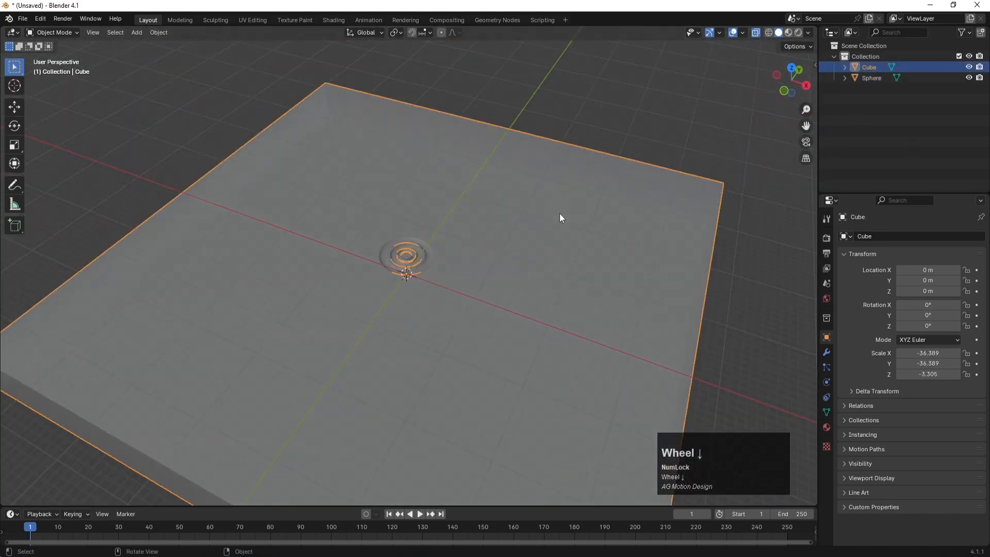
key("KP_1")
scroll(447, 262, "up", 3)
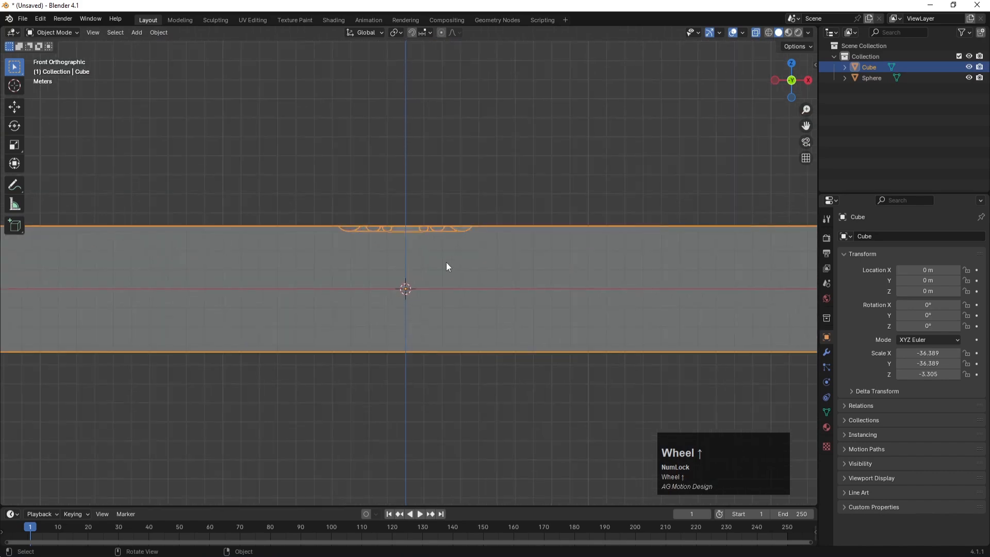
key("g")
key("z")
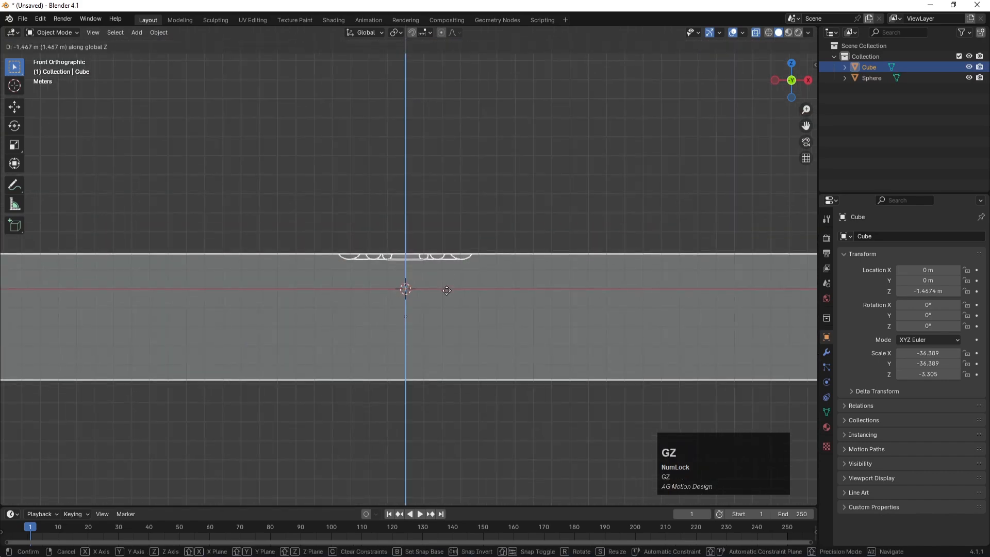
left_click(453, 329)
middle_click_drag(487, 212, 418, 247)
key("alt+z")
scroll(418, 250, "up", 5)
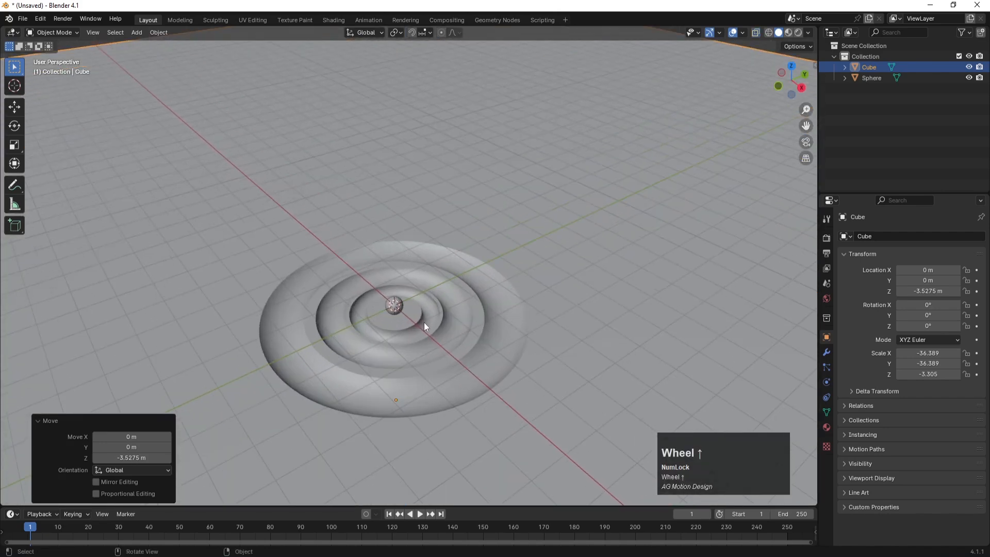
Add a Bézier circle of 1 m radius at the world origin and view it from the top.
key("shift+a")
mouse_move(408, 310)
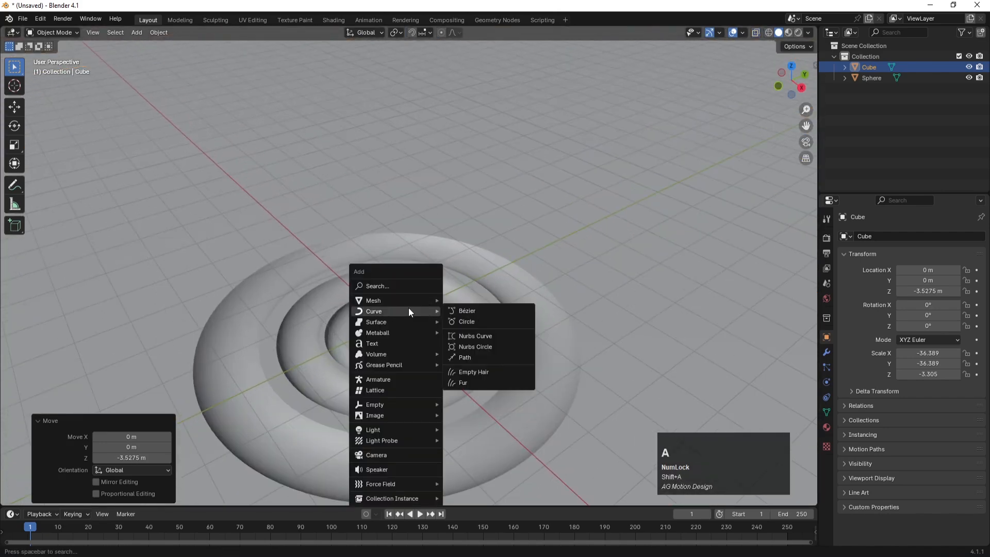
left_click(480, 321)
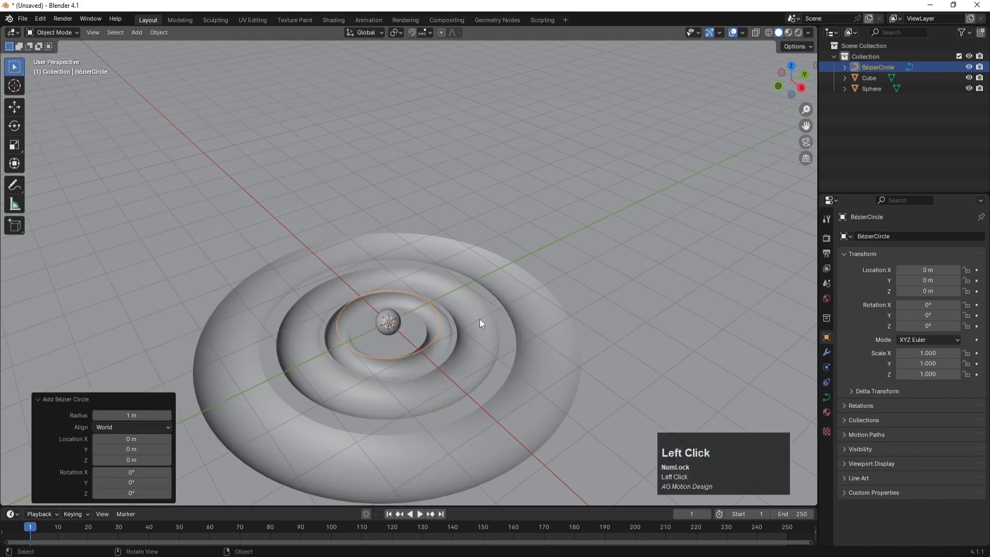
key("KP_7")
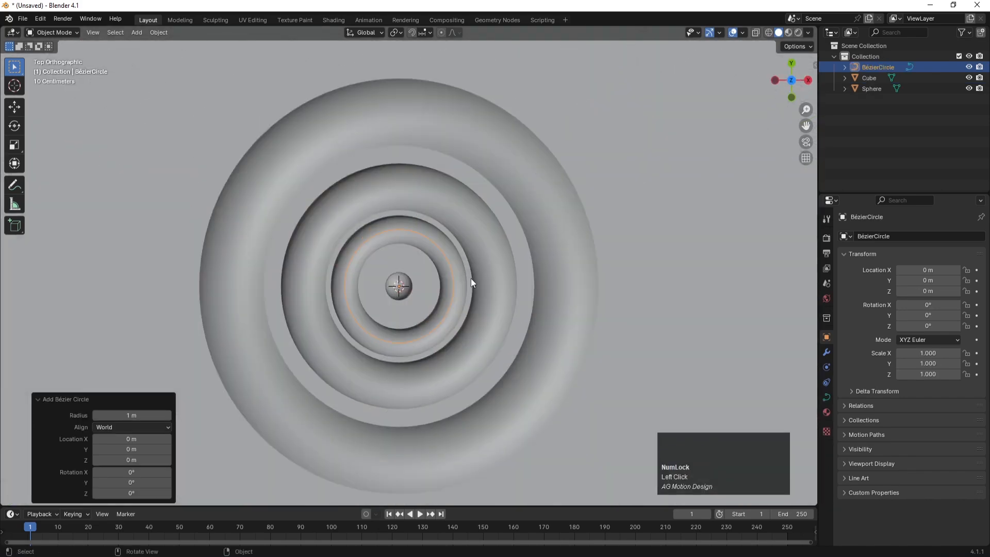
scroll(445, 281, "up", 3)
scroll(381, 252, "up", 2)
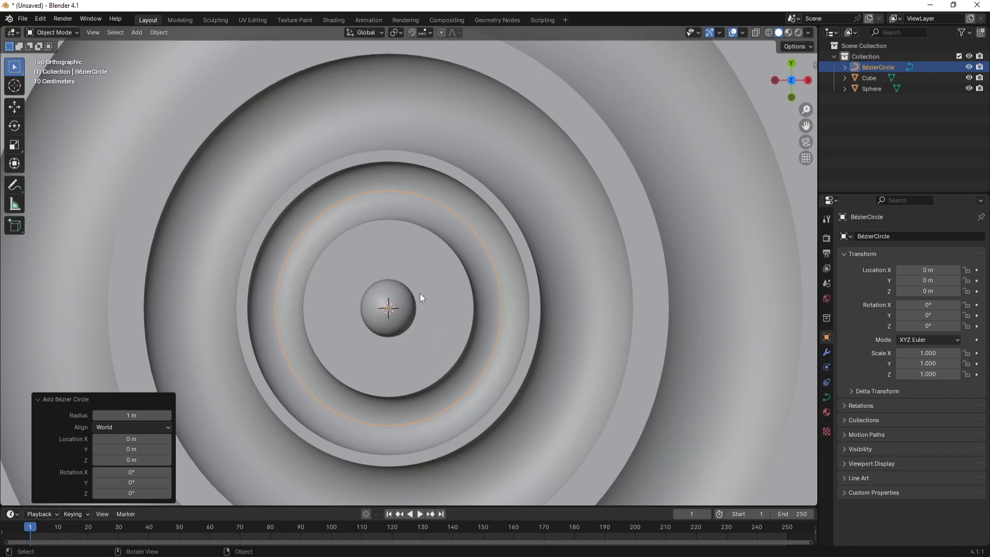
Add a Follow Path constraint to the sphere with the Bézier circle as its target.
left_click(883, 126)
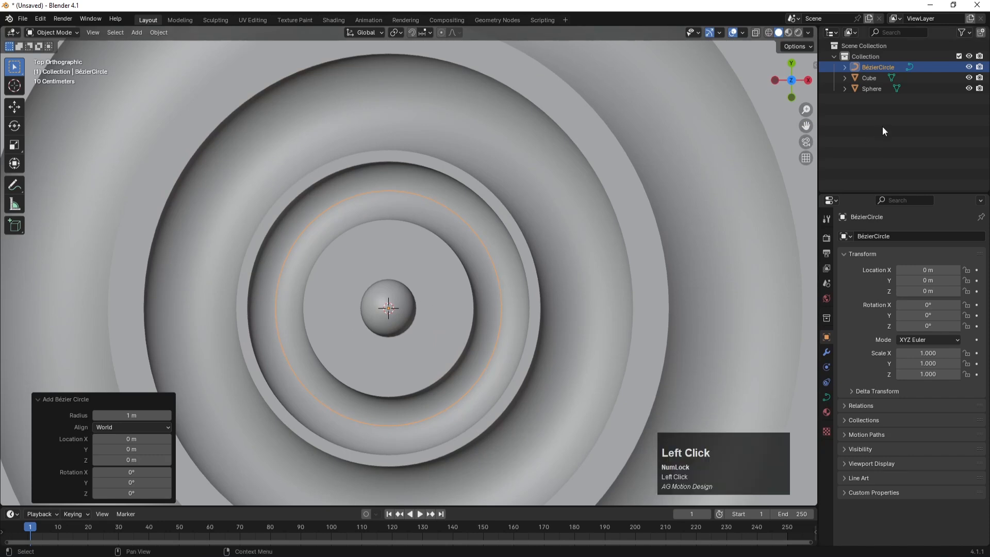
left_click(869, 88)
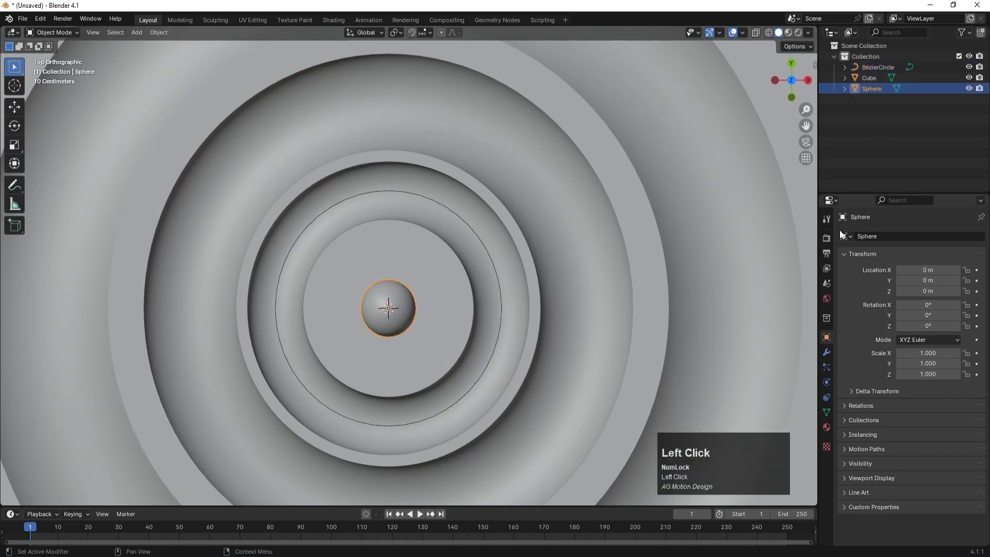
left_click(827, 397)
left_click(858, 236)
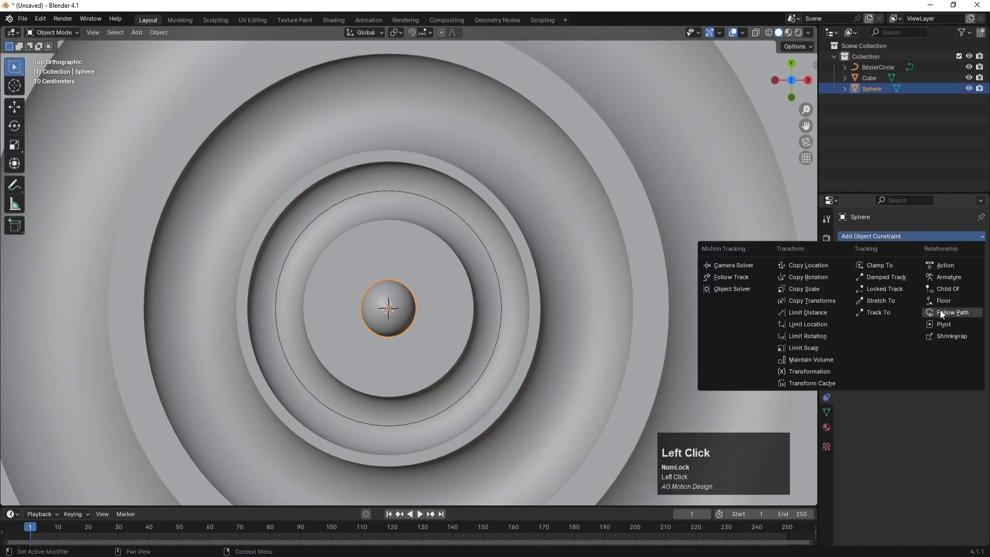
left_click(942, 314)
left_click(912, 270)
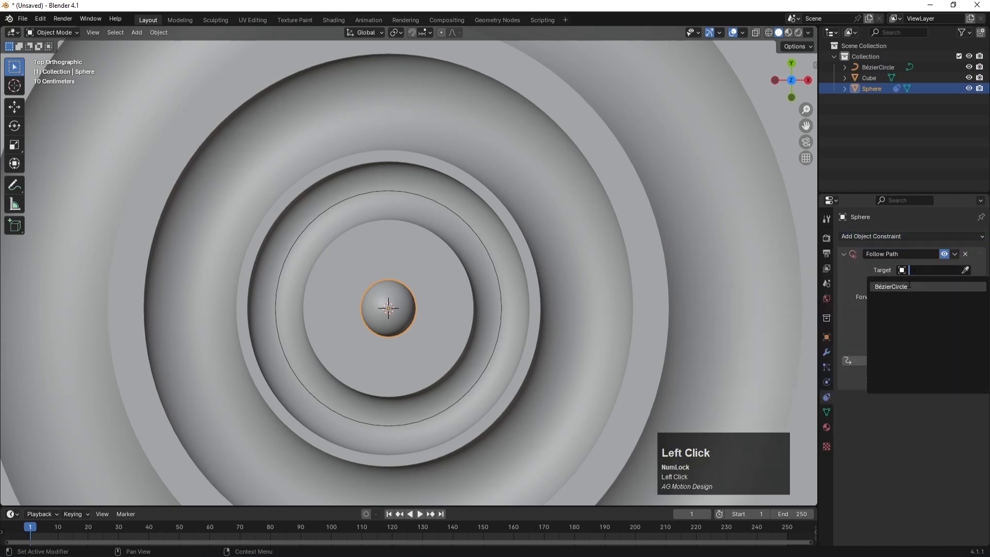
left_click(908, 285)
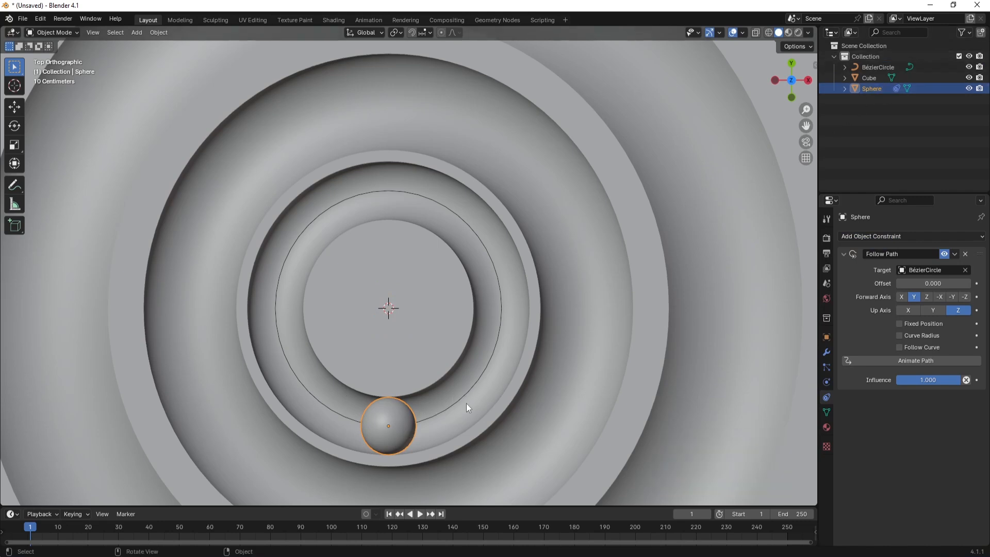
Lower the Bézier circle about 0.27 m along Z so the sphere sinks into the innermost groove.
middle_click_drag(513, 302, 371, 233)
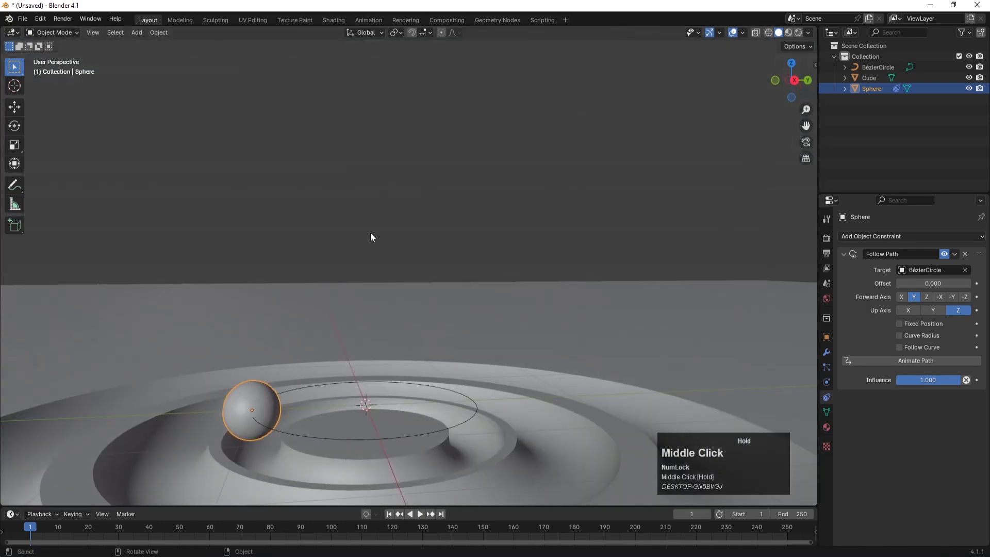
left_click(324, 438)
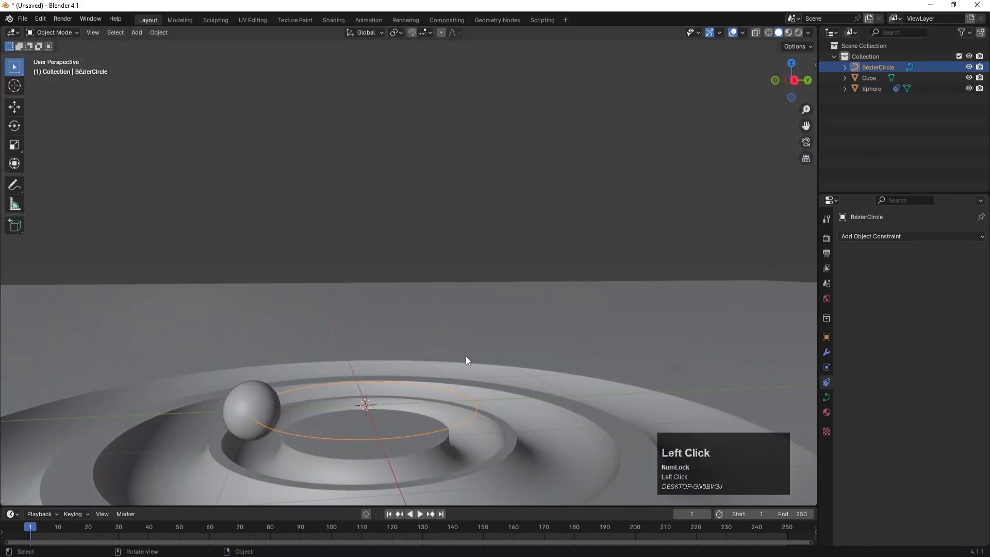
key("g")
key("z")
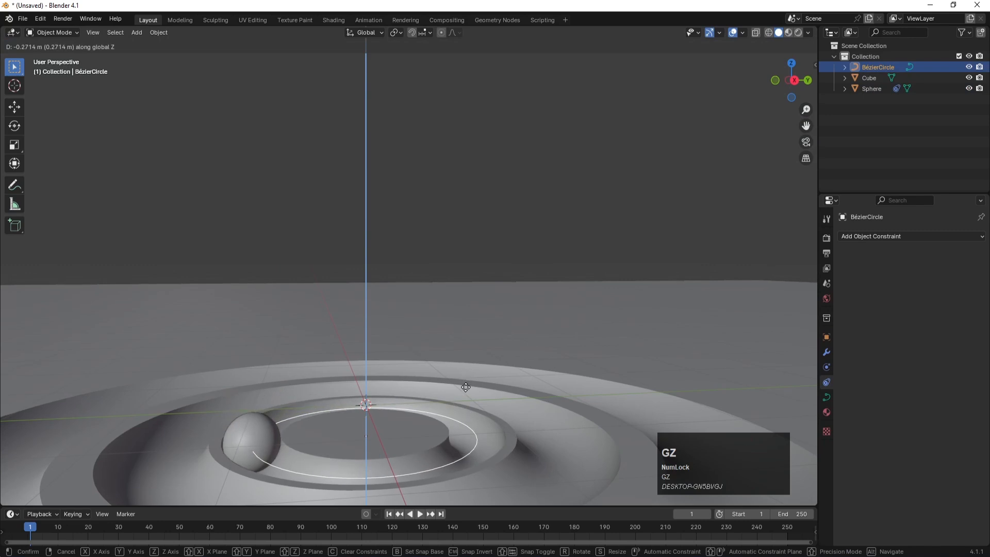
left_click(466, 387)
In the front view with X-ray on, raise the Bézier circle about 0.008 m along Z to seat the sphere, and turn X-ray off.
middle_click_drag(449, 356, 502, 344)
key("KP_1")
key("alt+z")
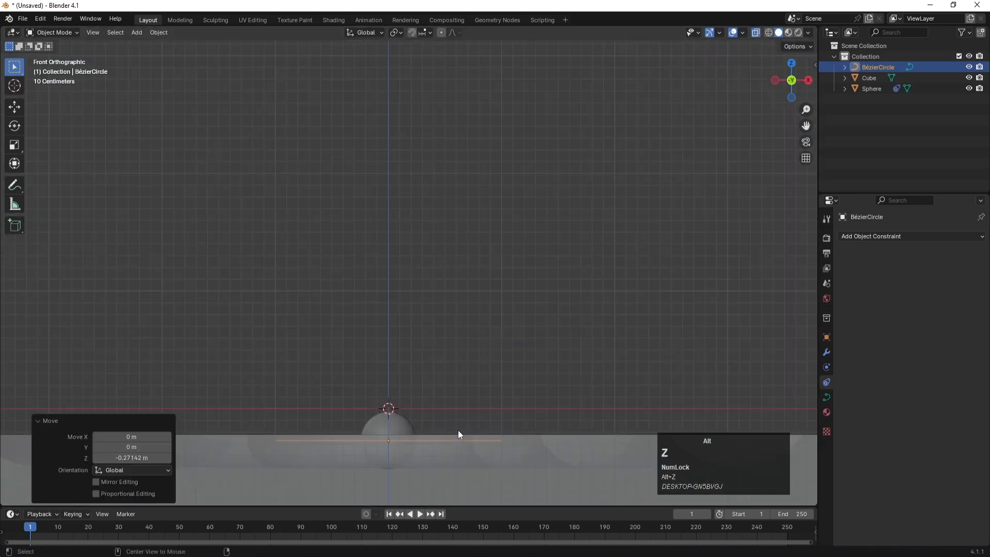
middle_click_drag(442, 372, 471, 218, "shift")
scroll(438, 288, "up", 3)
scroll(440, 288, "up", 2)
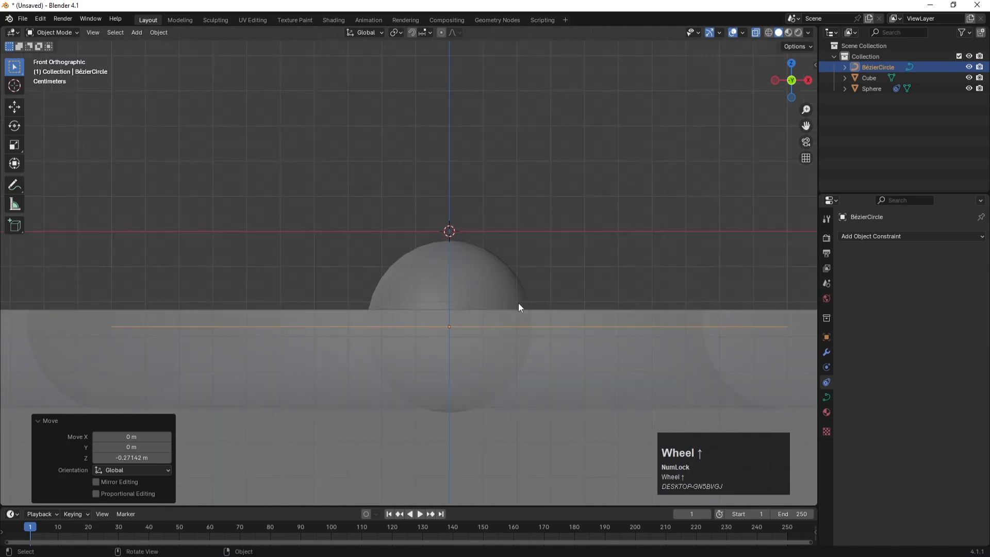
key("g")
key("z")
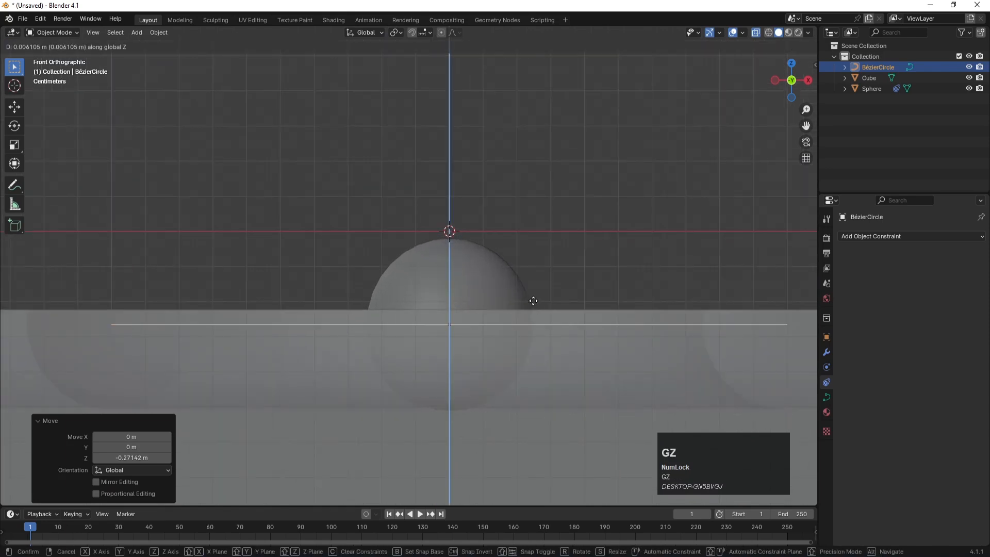
left_click(534, 303)
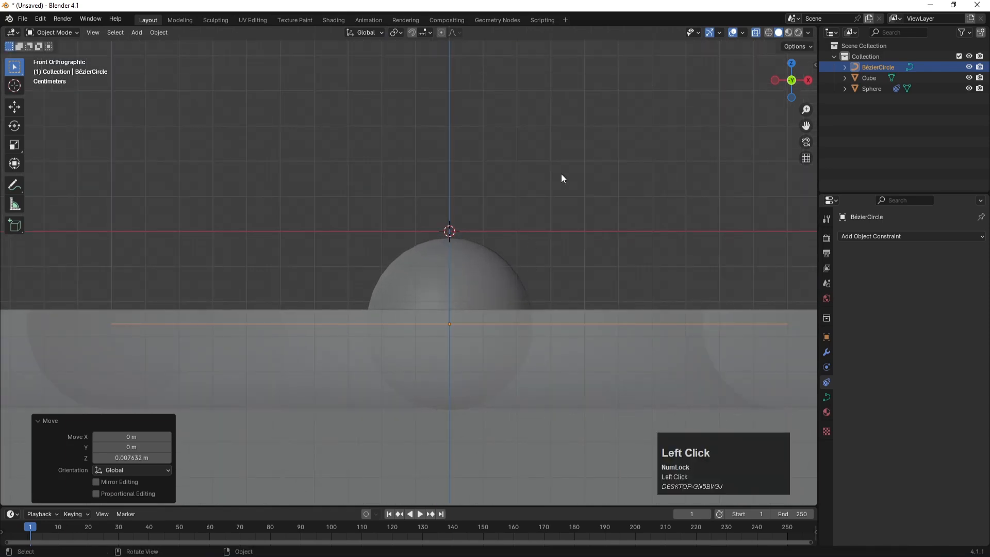
middle_click_drag(562, 178, 548, 210)
scroll(502, 250, "down", 5)
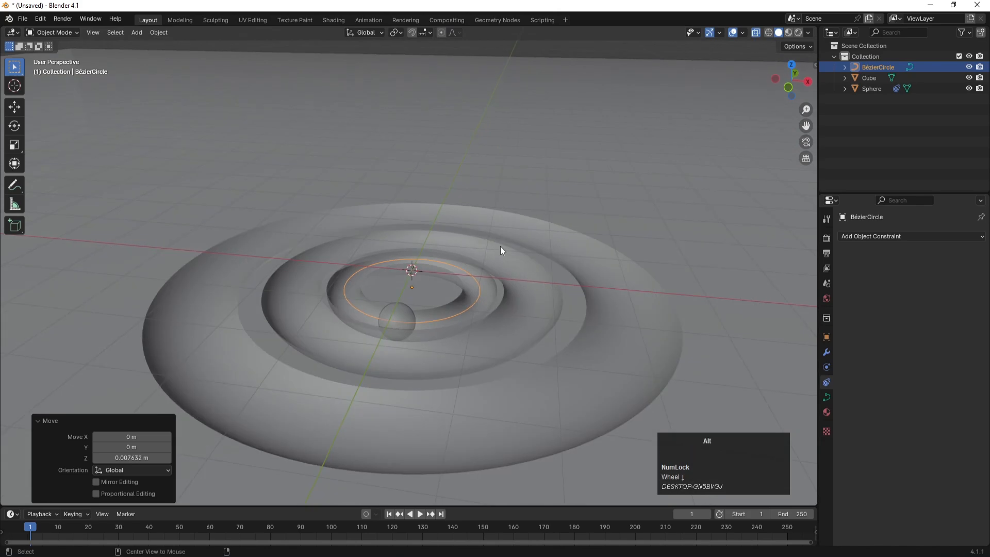
key("alt+z")
left_click(570, 174)
middle_click_drag(571, 171, 550, 227)
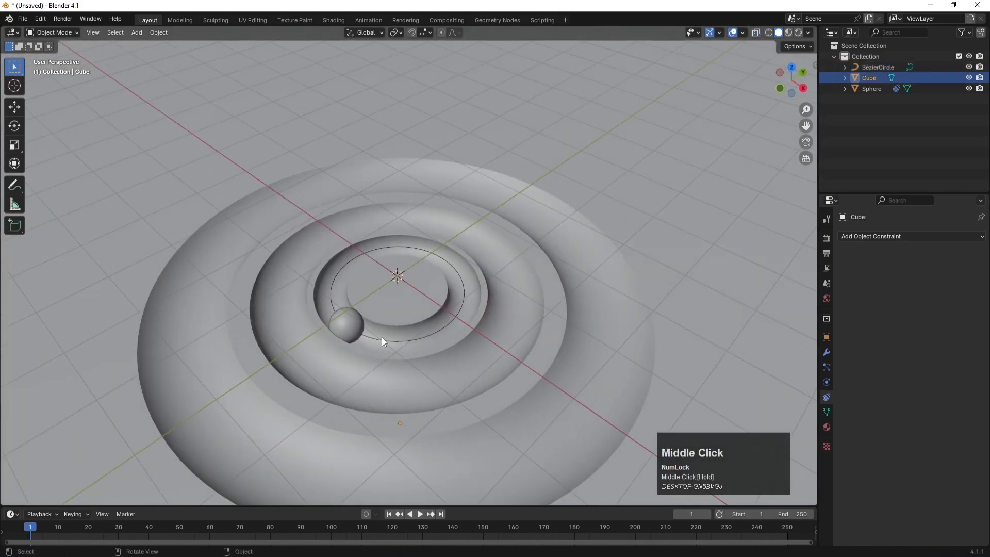
Copy and paste the sphere together with its Bézier circle, and deselect everything.
left_click(870, 89)
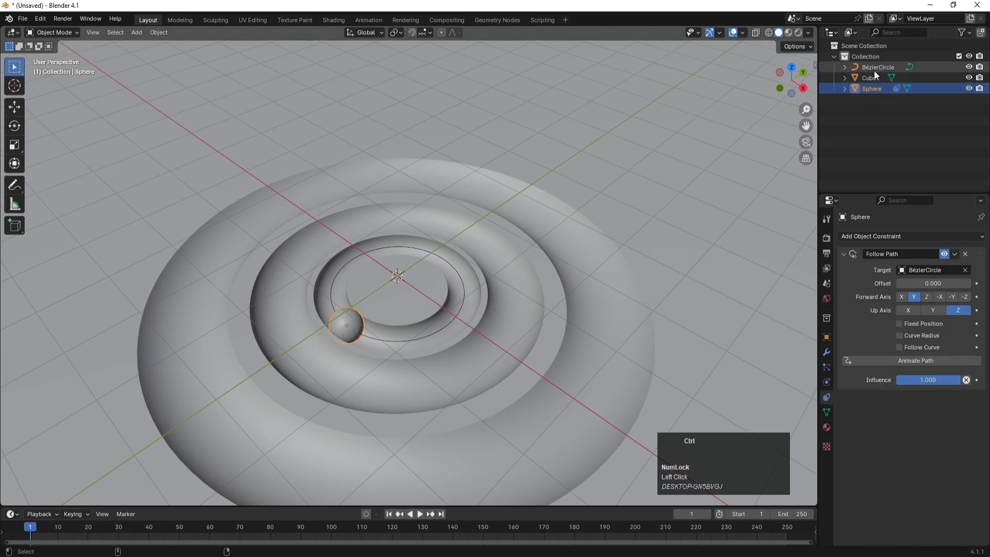
left_click(874, 69, "ctrl")
key("ctrl+c")
key("ctrl+v")
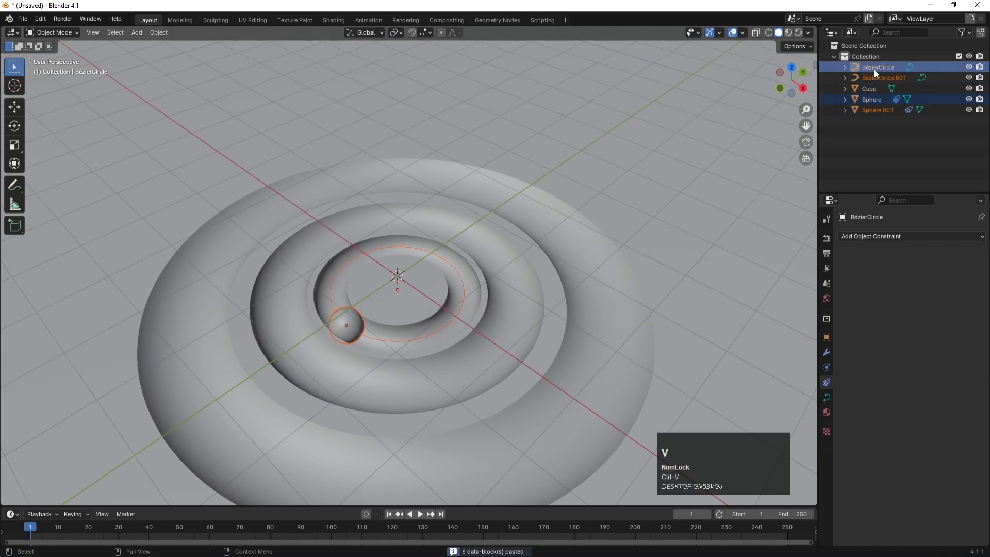
left_click(889, 119)
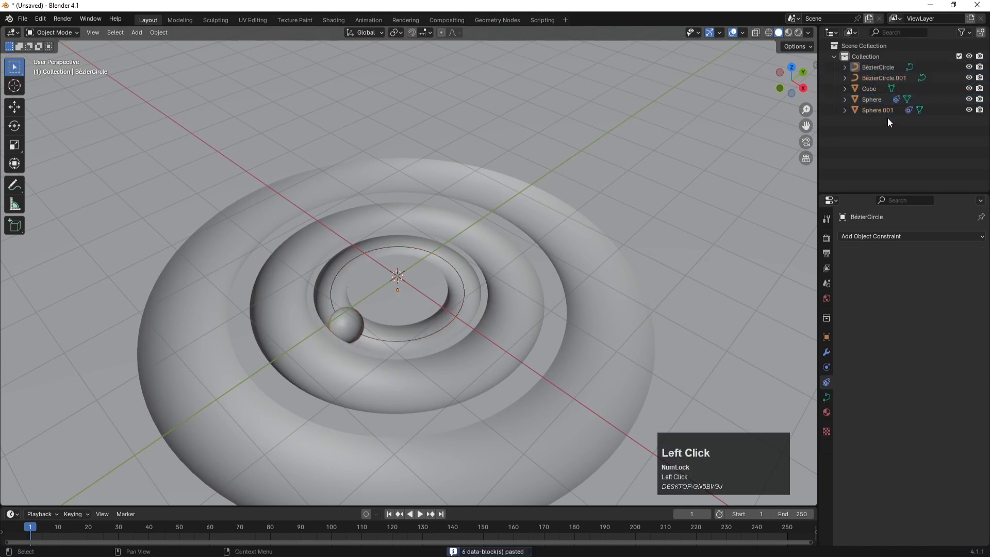
Scale the duplicated Bézier circle by about 1.735 and, from the top view, by another 1.022 to centre it in the middle groove.
left_click(877, 79)
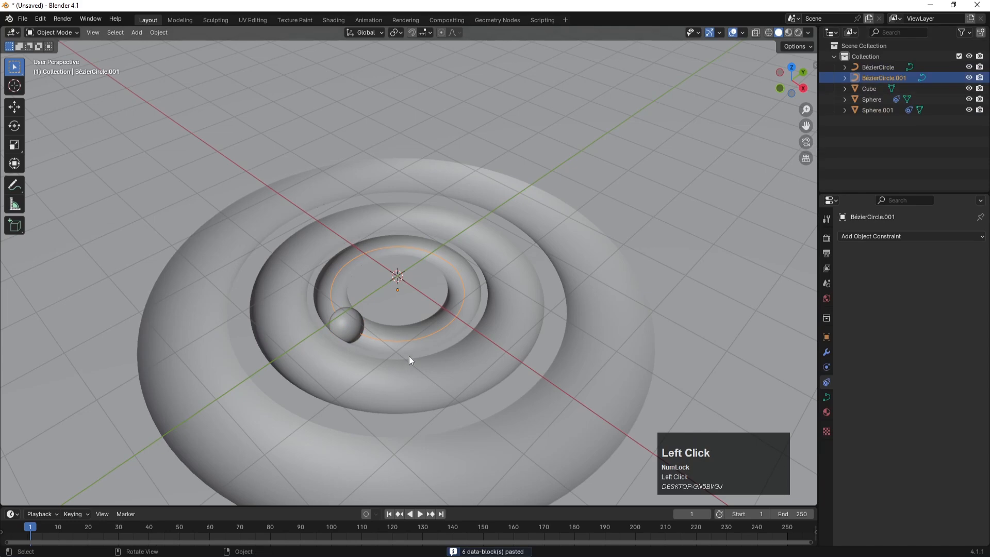
key("s")
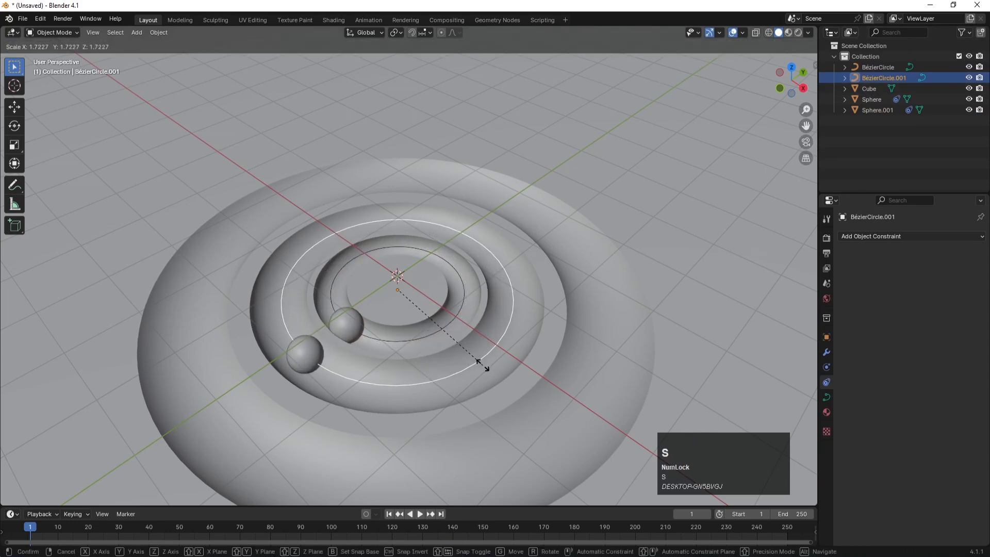
left_click(484, 365)
key("KP_7")
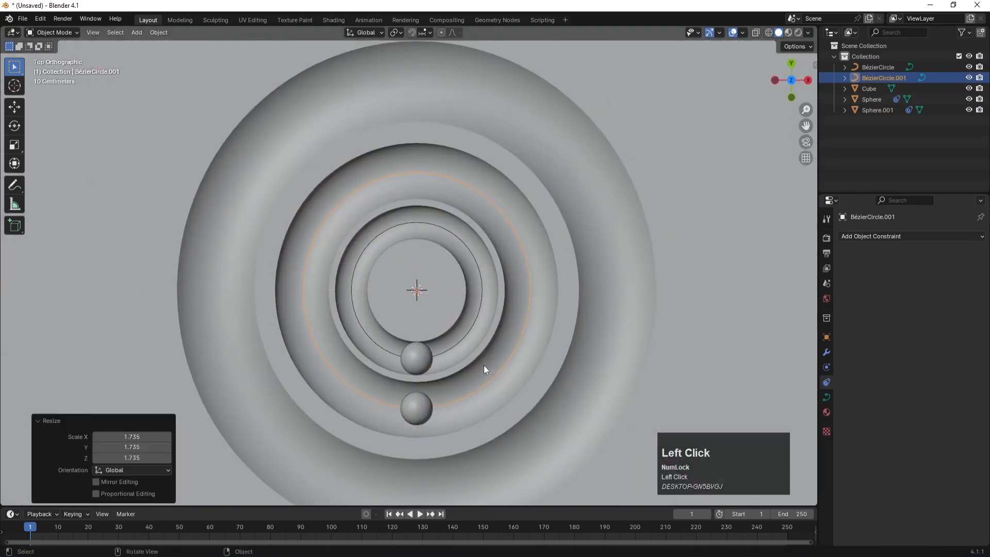
key("s")
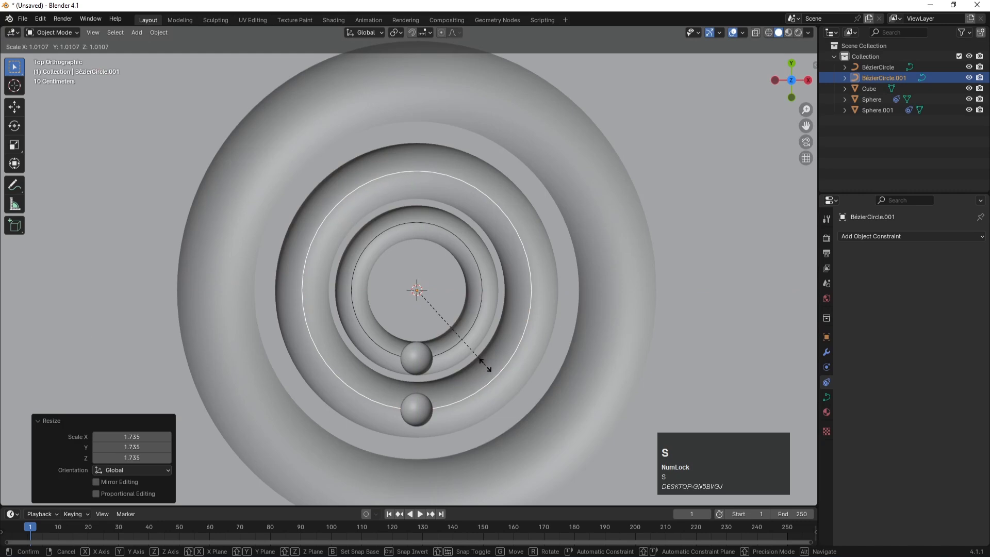
left_click(487, 366)
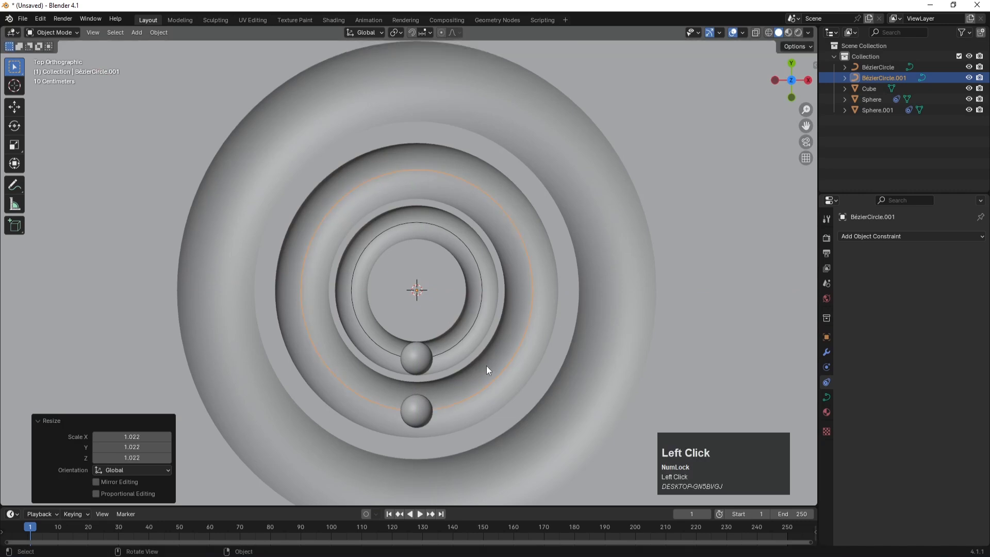
Duplicate the middle groove's sphere and Bézier circle, and scale the new circle by about 1.748 to follow the outermost groove.
left_click(870, 111)
left_click(878, 78, "ctrl")
key("ctrl+v")
left_click(883, 98)
left_click(878, 89)
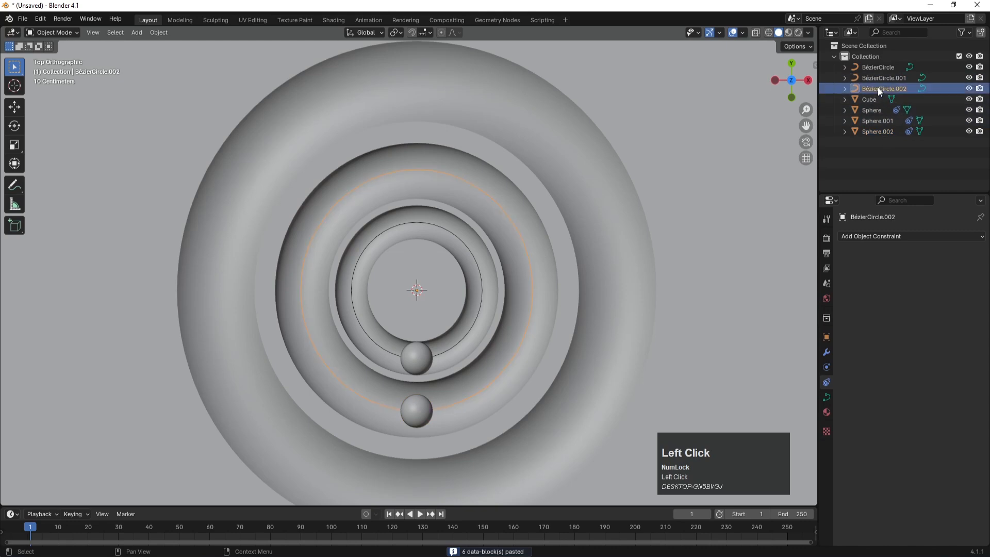
key("s")
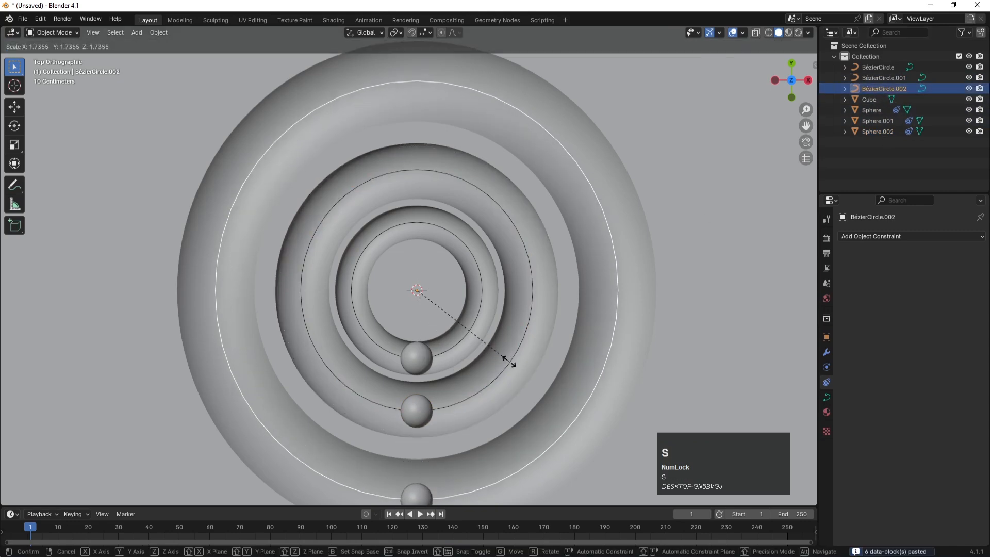
left_click(509, 366)
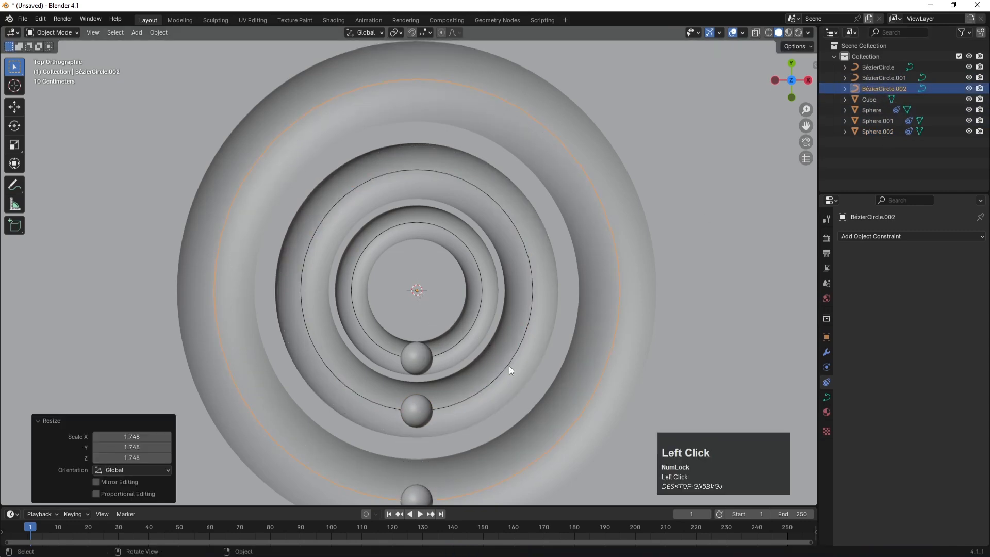
Scale the middle groove's sphere by about 1.494 and check its fit against the groove from several angles.
left_click(431, 410)
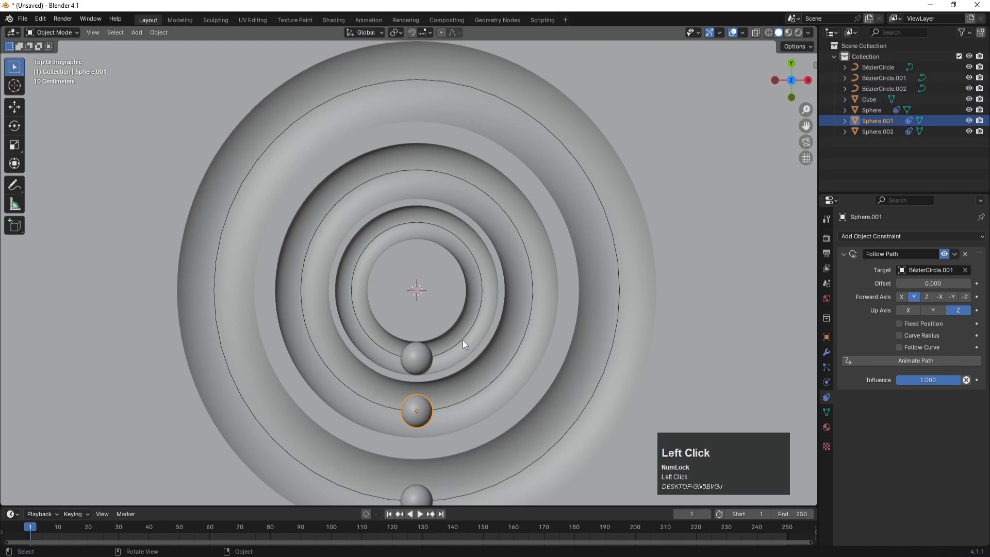
middle_click_drag(462, 341, 336, 277)
key("s")
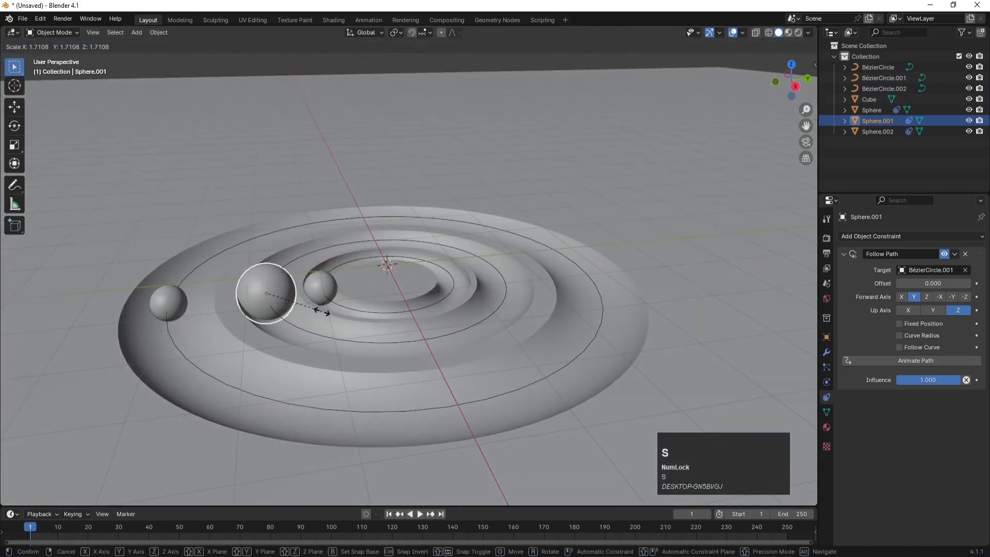
left_click(318, 314)
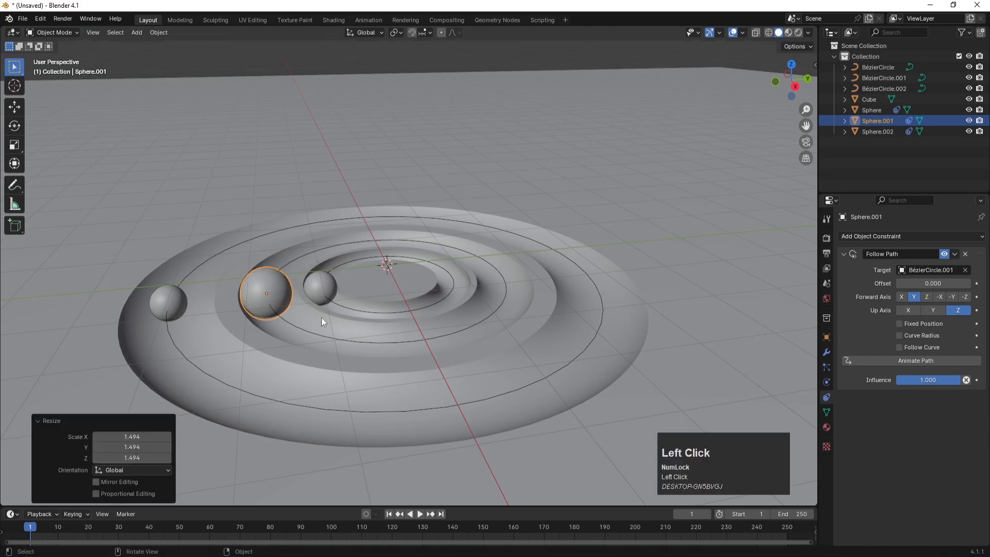
middle_click(422, 283)
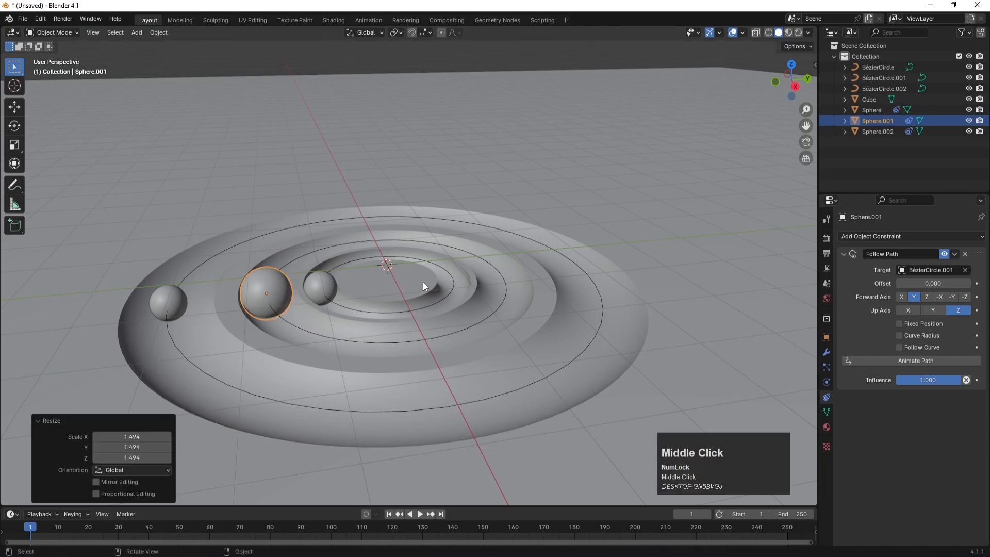
key("alt")
middle_click_drag(284, 312, 296, 359)
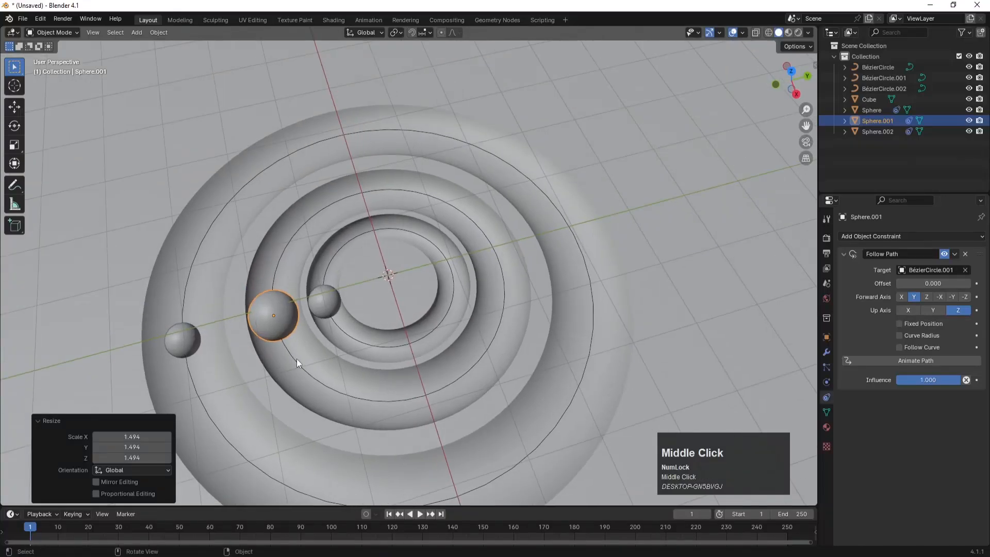
middle_click_drag(477, 258, 509, 380, "alt")
scroll(417, 415, "up", 2)
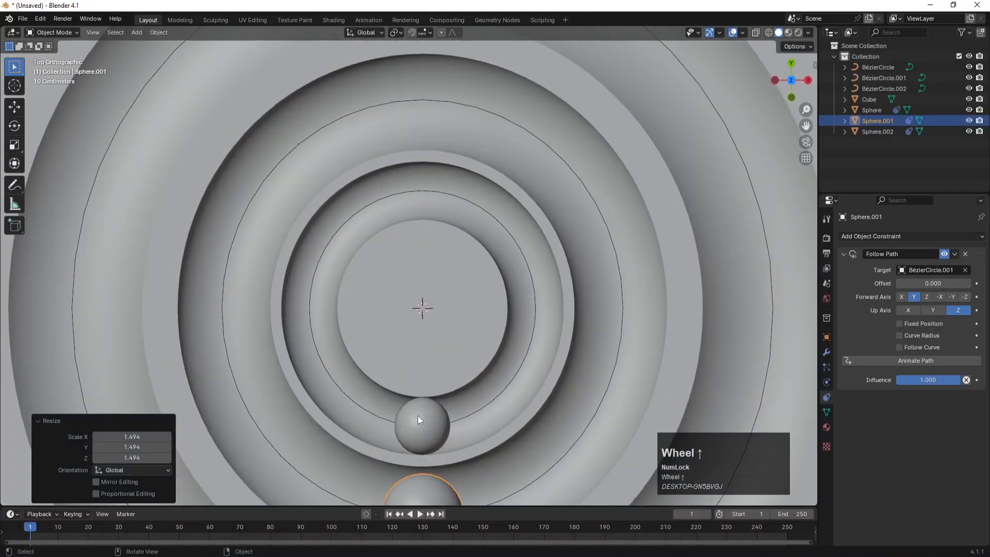
Scale the middle groove's sphere by about 1.121 and its Bézier circle by about 0.989 to fit the groove.
middle_click_drag(444, 385, 452, 162, "shift")
key("s")
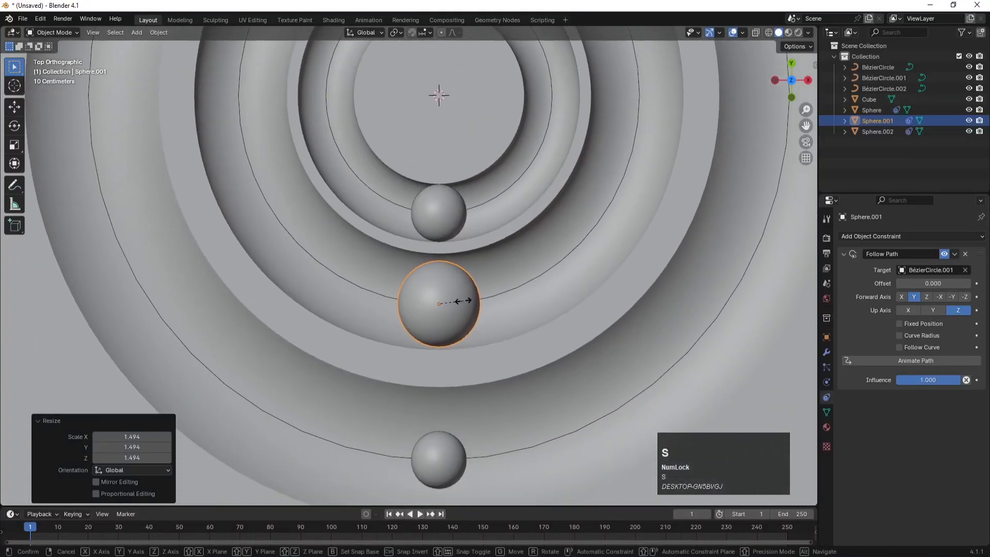
left_click(467, 303)
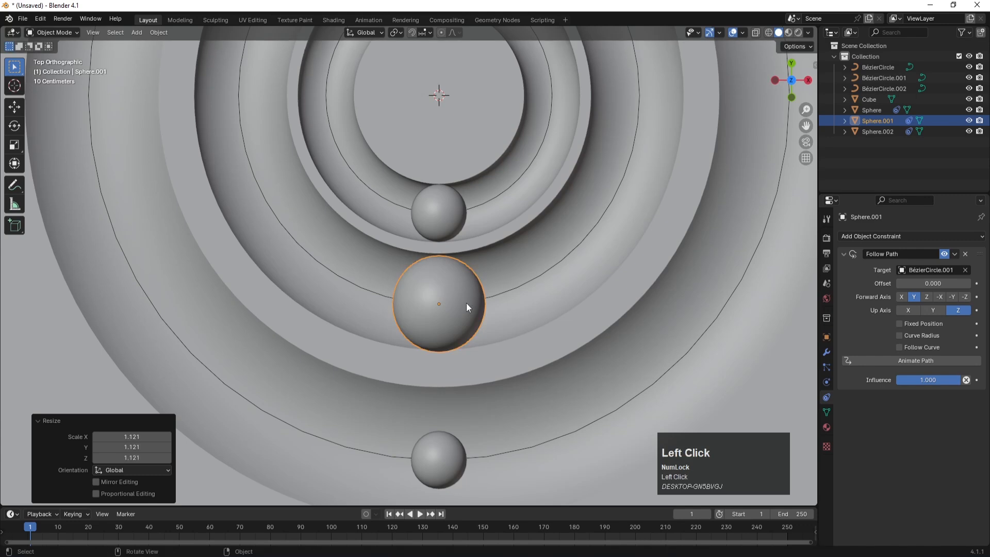
left_click(508, 290)
key("s")
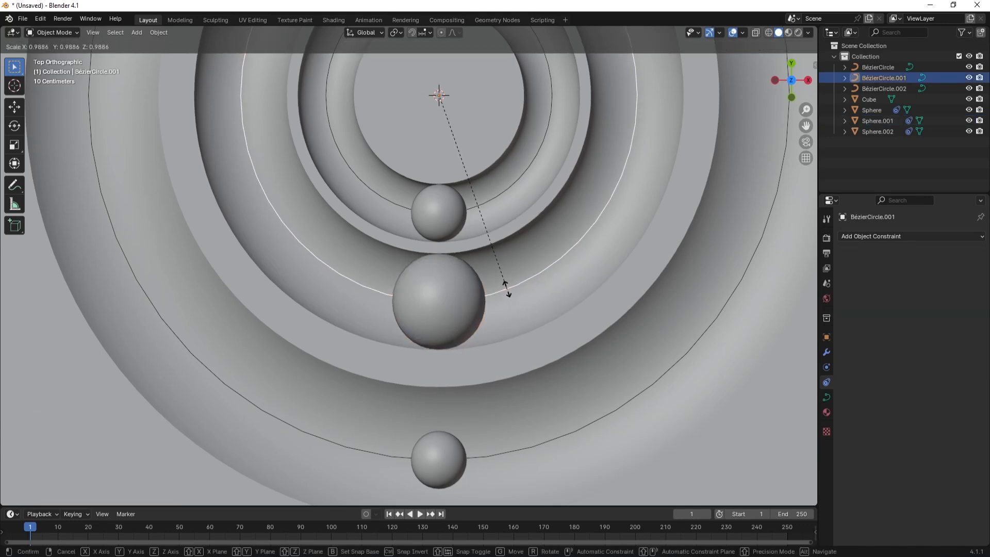
left_click(507, 292)
Scale the outermost groove's sphere by about 2.423 and its Bézier circle by about 0.996 to fit the groove.
left_click(450, 448)
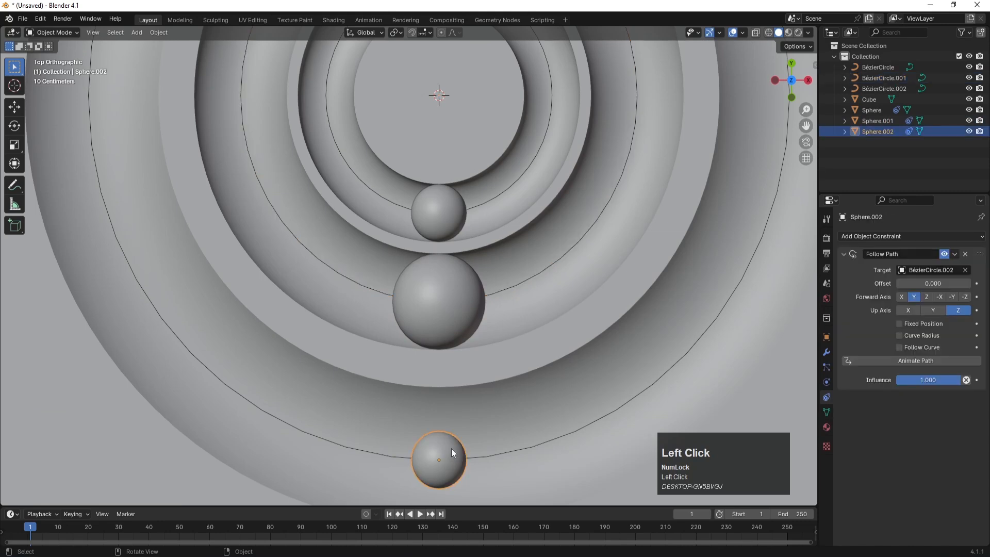
scroll(453, 433, "down", 3)
key("s")
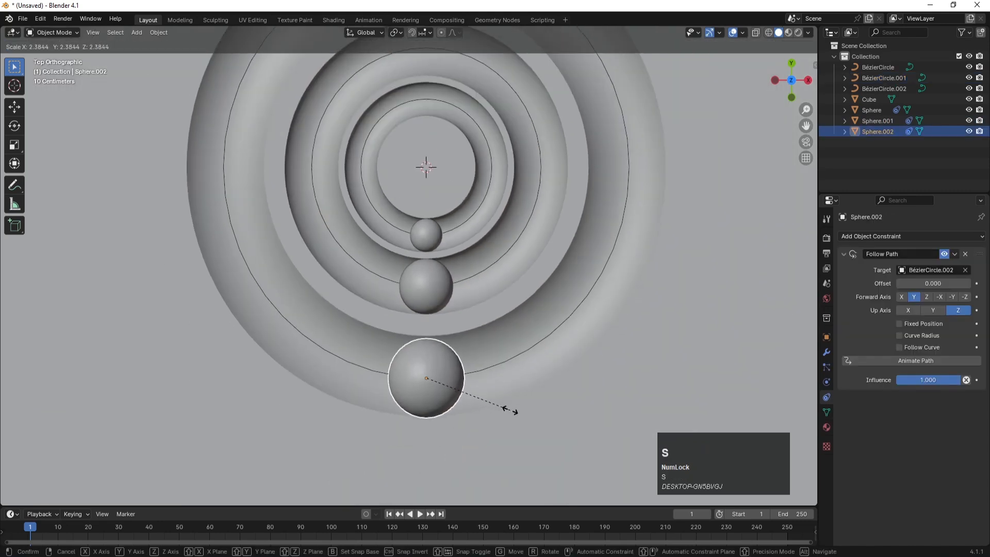
left_click(514, 385)
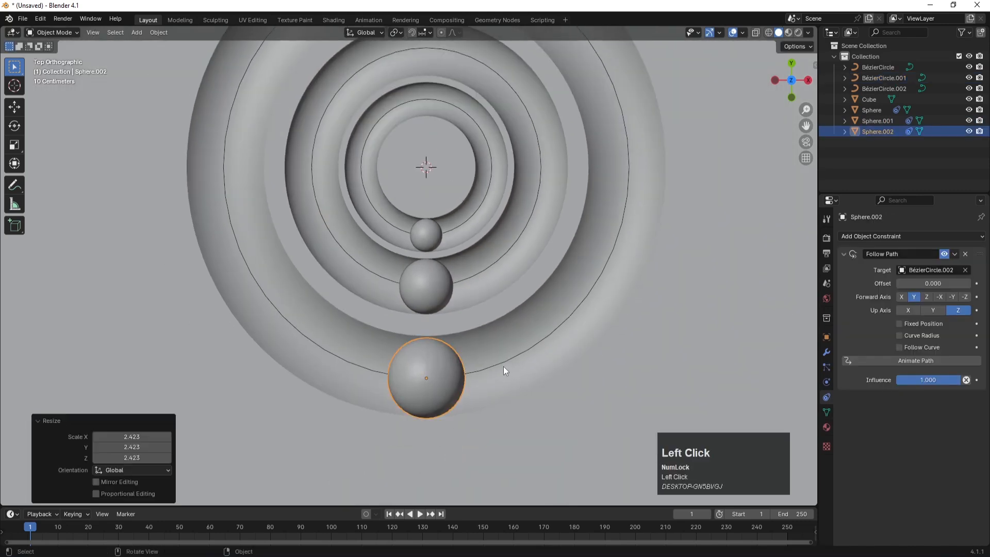
left_click(502, 365)
key("s")
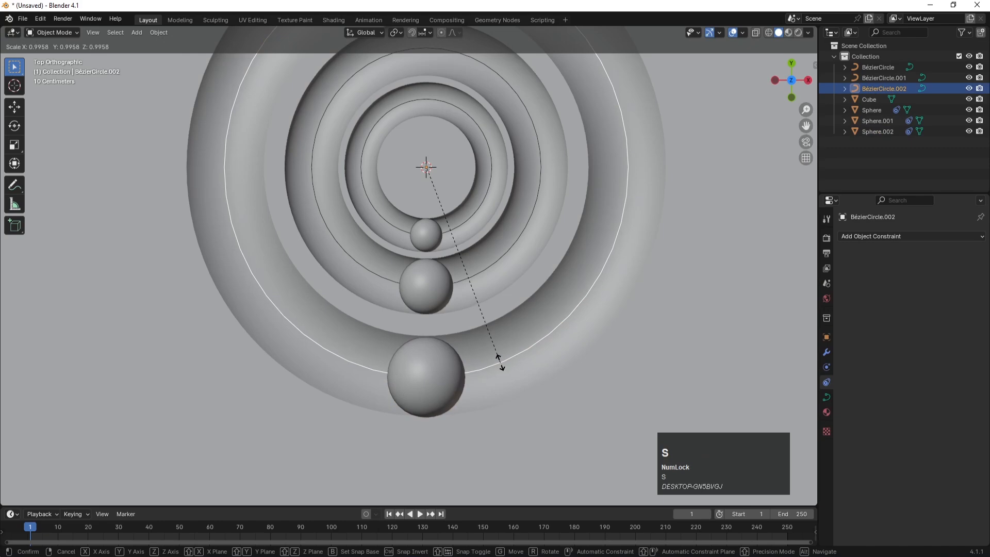
left_click(500, 361)
From the front view with X-ray on, raise the middle groove's Bézier circle about 0.163 m along Z.
middle_click_drag(549, 324, 427, 266)
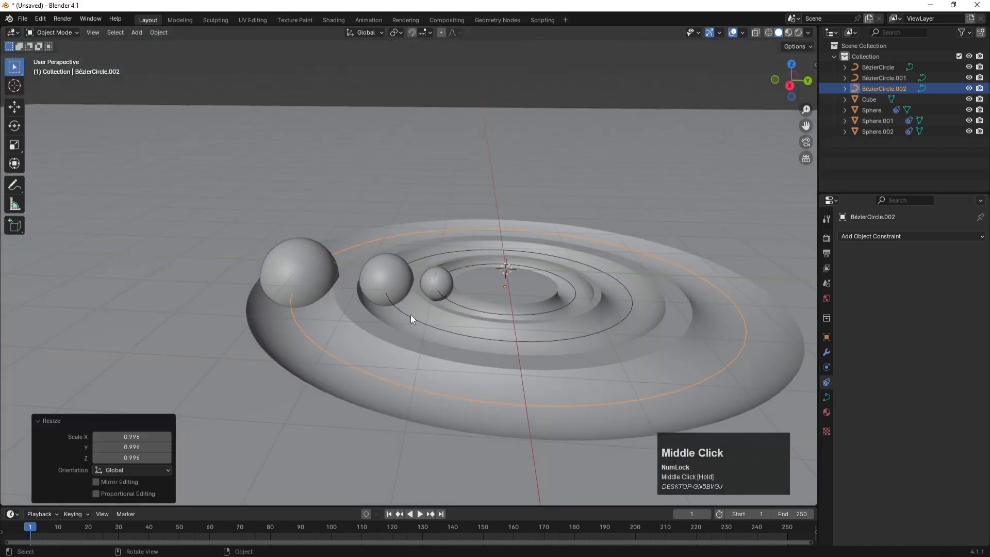
left_click(457, 304)
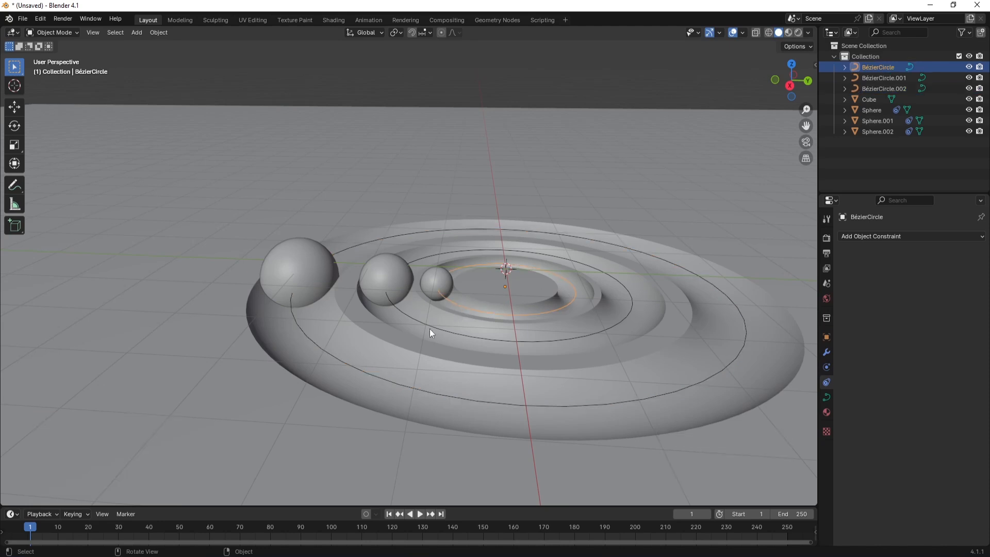
key("KP_1")
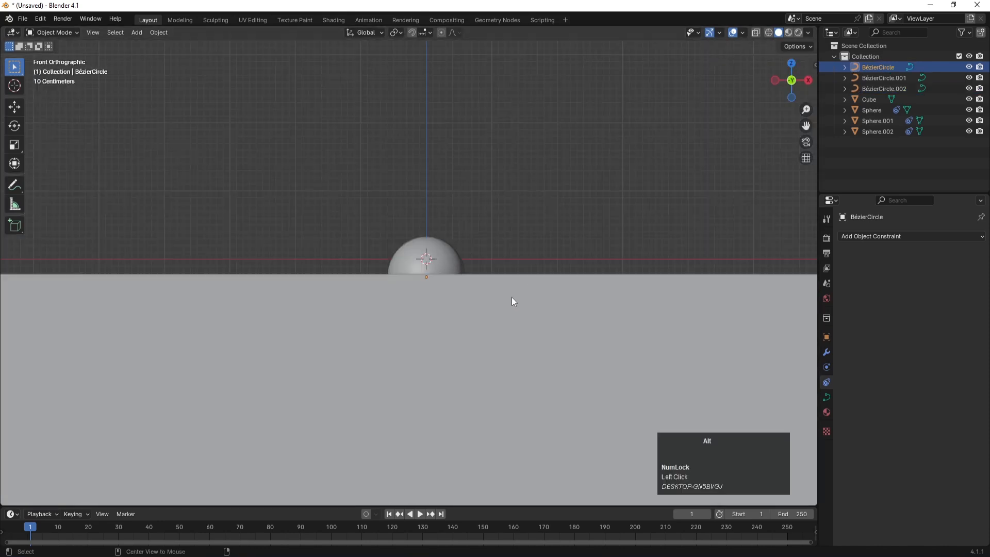
key("alt+z")
scroll(480, 274, "up", 3)
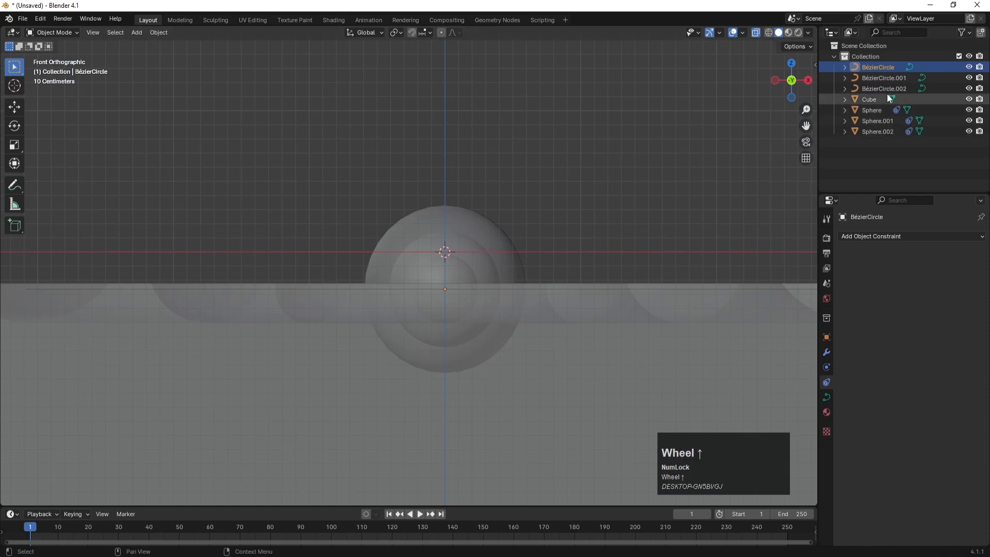
left_click(882, 78)
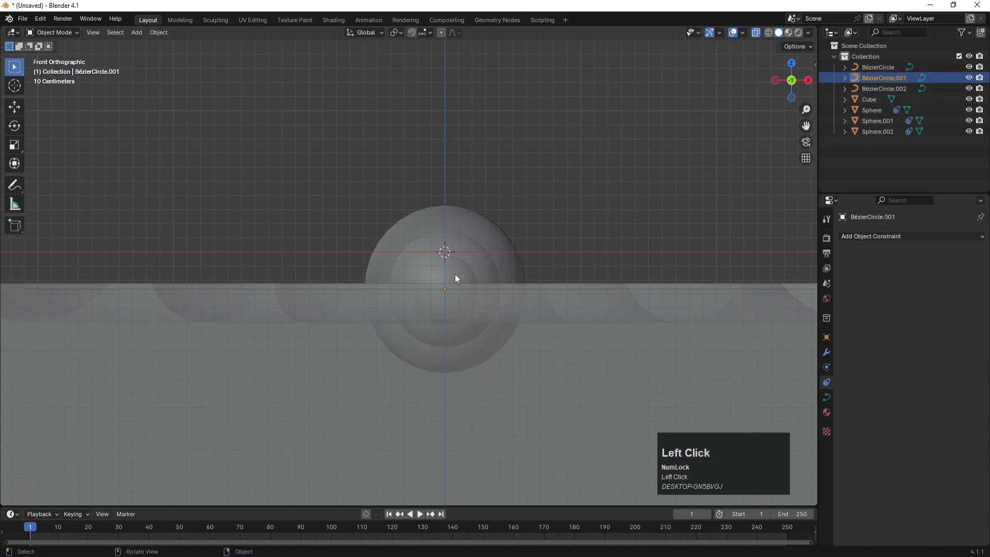
key("g")
key("z")
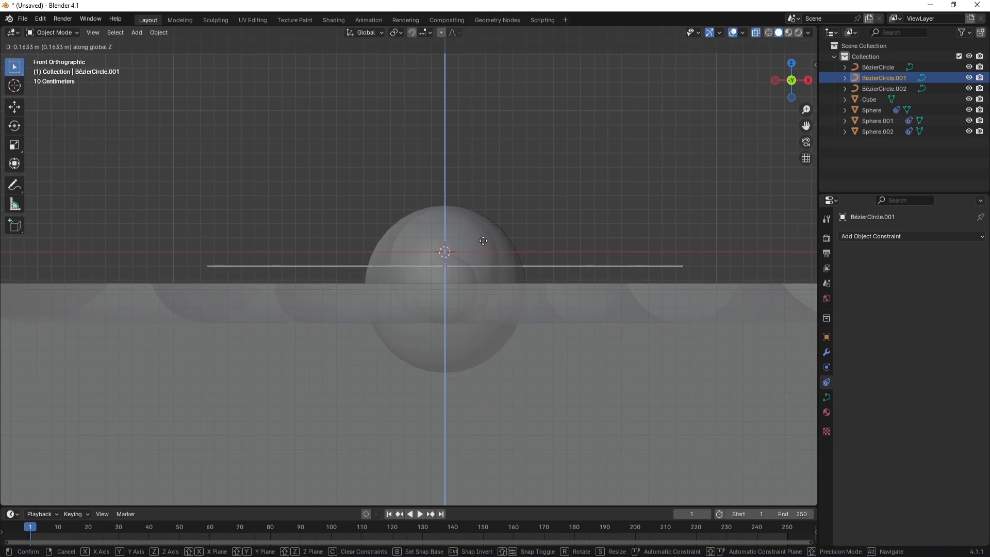
left_click(483, 241)
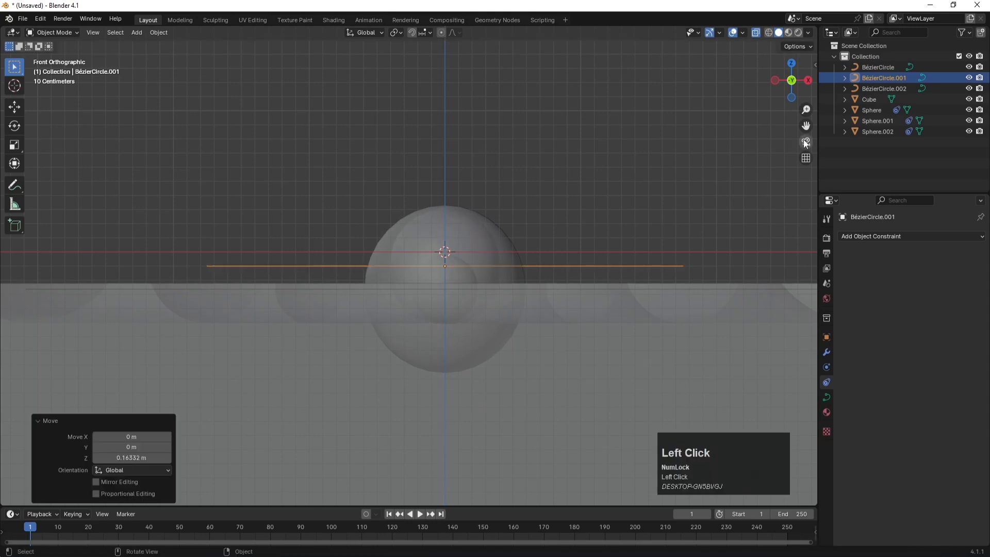
Raise the outermost groove's Bézier circle about 0.349 m along Z.
left_click(868, 89)
key("g")
key("z")
key("Num_Lock")
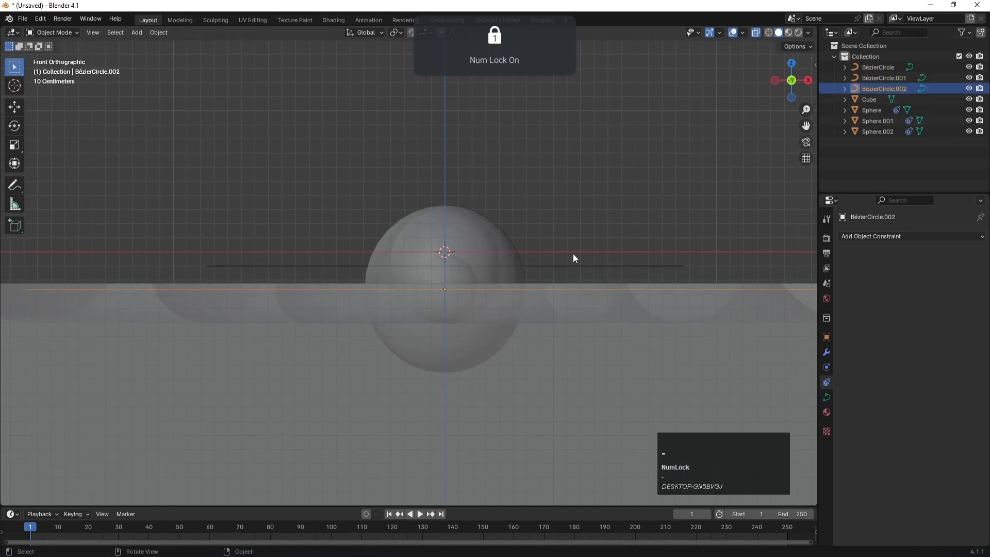
key("g")
key("z")
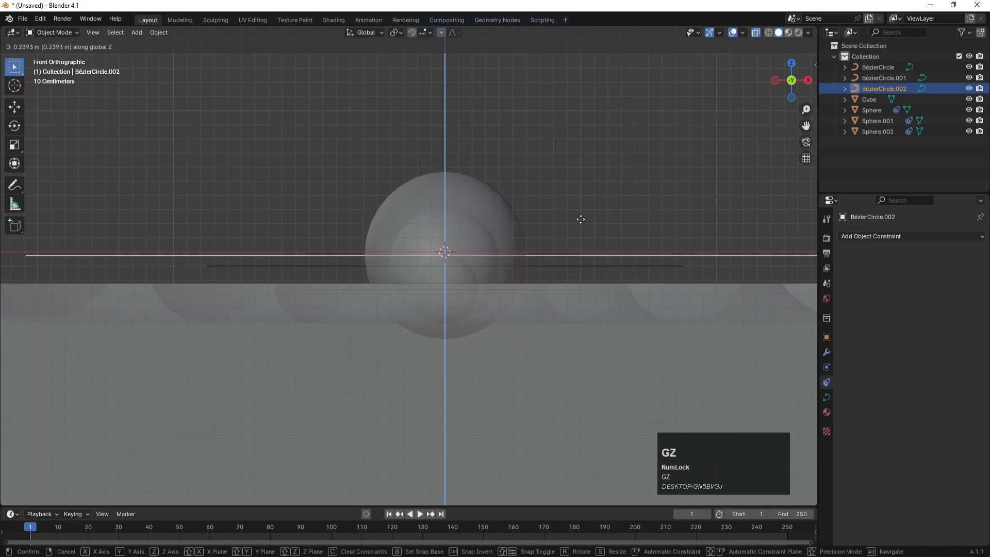
left_click(581, 206)
Show the scene in Material Preview shading from an angled view, and enlarge the timeline area.
scroll(510, 279, "down", 2)
middle_click_drag(511, 275, 512, 311)
scroll(512, 311, "down", 2)
middle_click_drag(553, 284, 460, 290, "shift")
key("z")
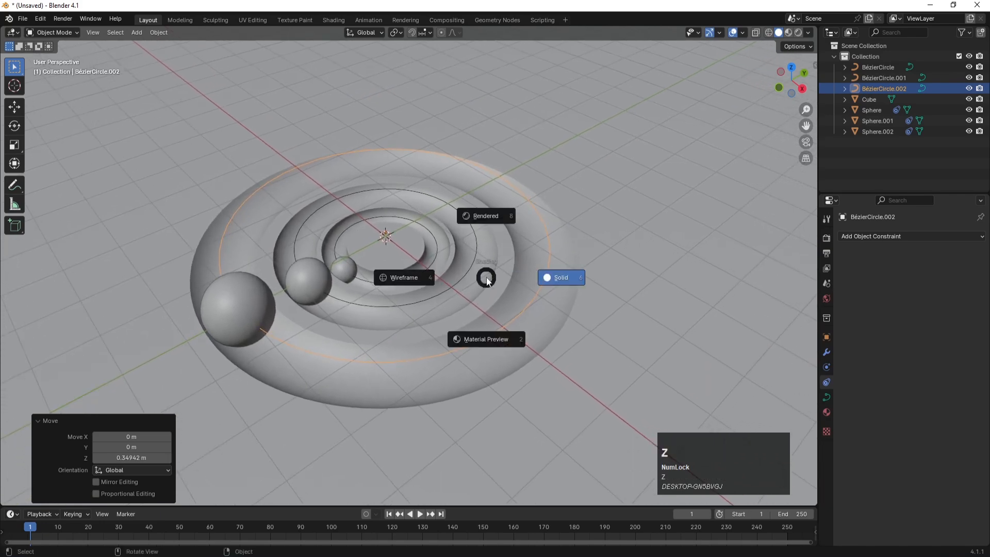
left_click(481, 330)
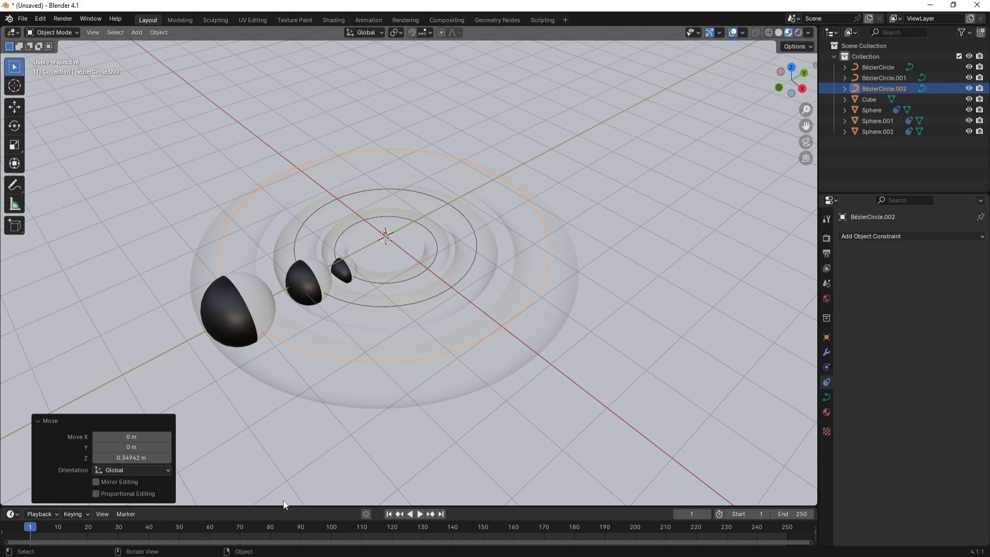
left_click_drag(282, 504, 293, 423)
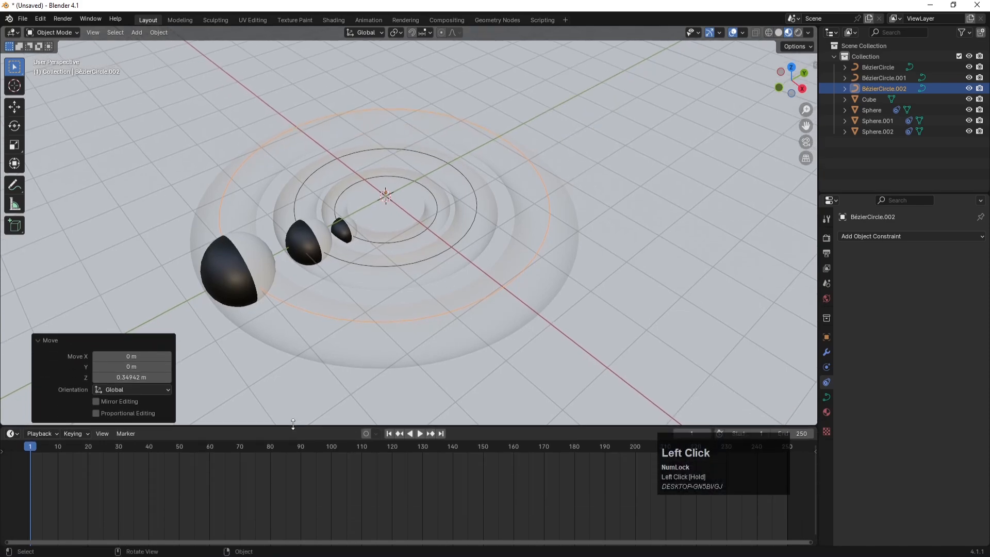
left_click(34, 338)
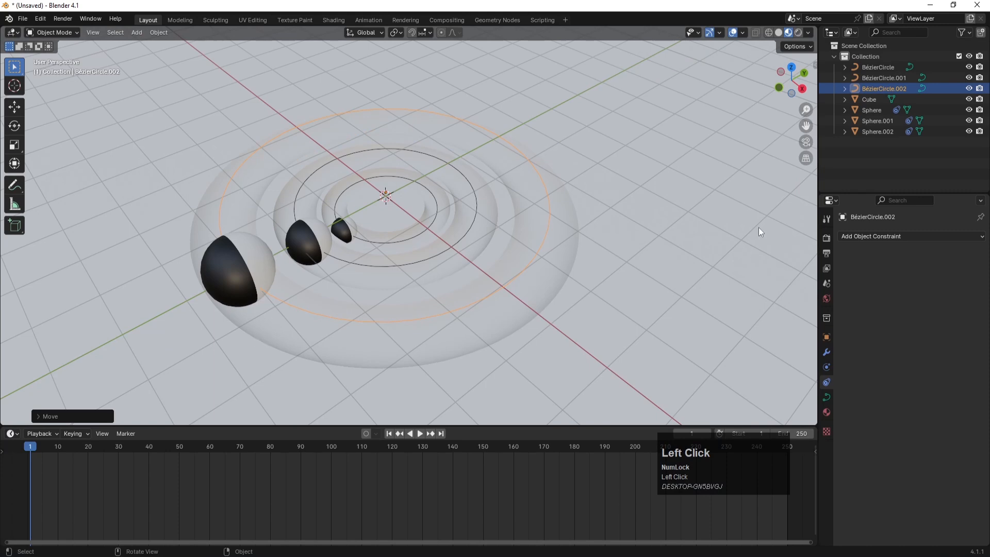
Try rotating the innermost Bézier circle through its object properties, and undo the test rotation.
left_click(874, 67)
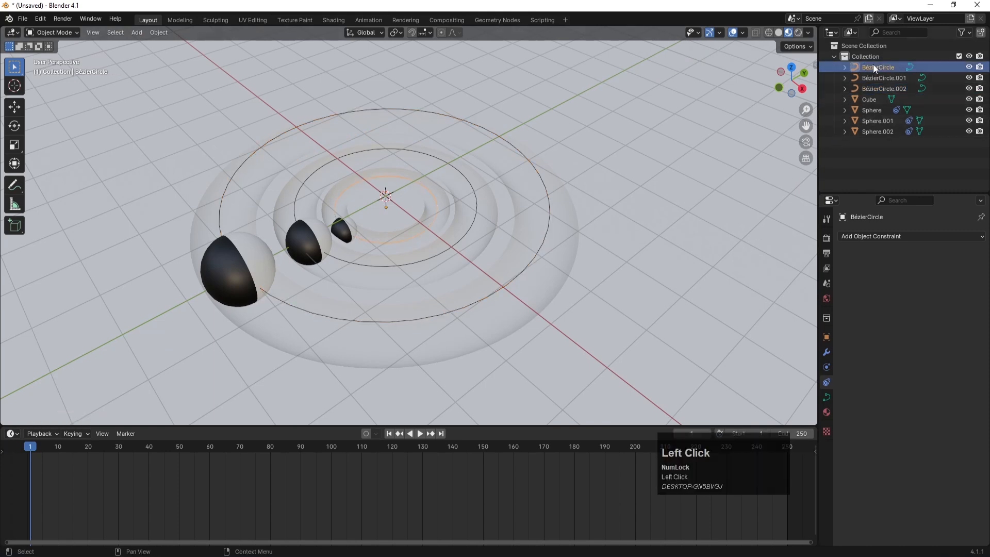
left_click(826, 338)
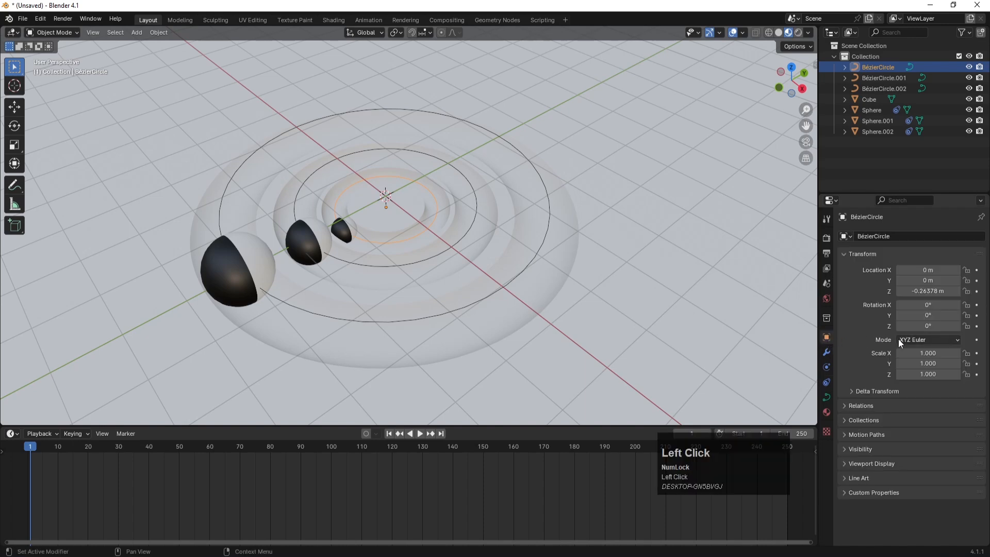
left_click_drag(936, 315, 915, 326)
key("ctrl+z")
key("ctrl+z")
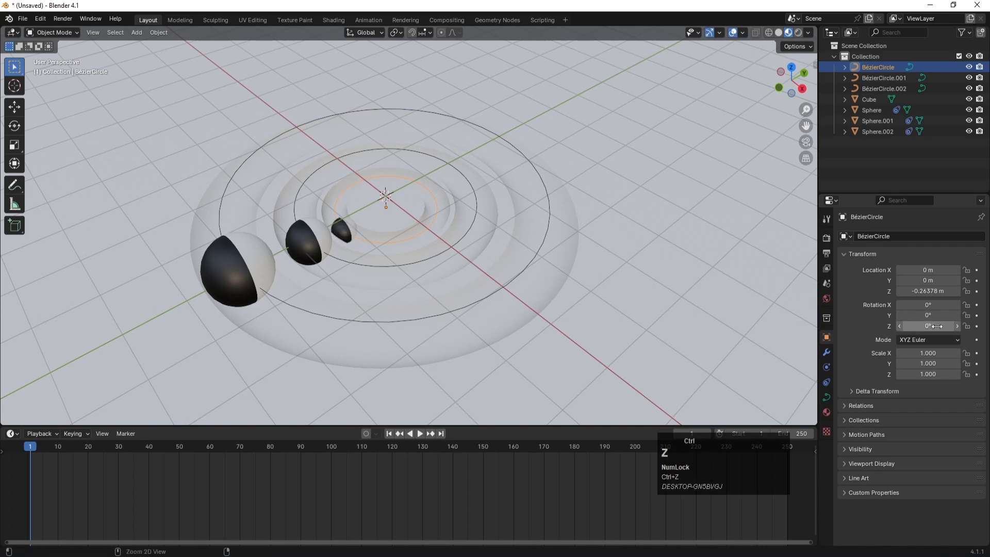
Set the innermost sphere's Z rotation to -90°.
left_click(349, 225)
mouse_move(934, 326)
left_mouse_down()
mouse_move(924, 326)
mouse_move(933, 326)
left_mouse_up()
left_click(933, 327)
type("-9")
key("Return")
mouse_move(928, 315)
left_mouse_down()
mouse_move(986, 305)
mouse_move(929, 316)
left_mouse_up()
key("ctrl+z")
type("0")
key("Return")
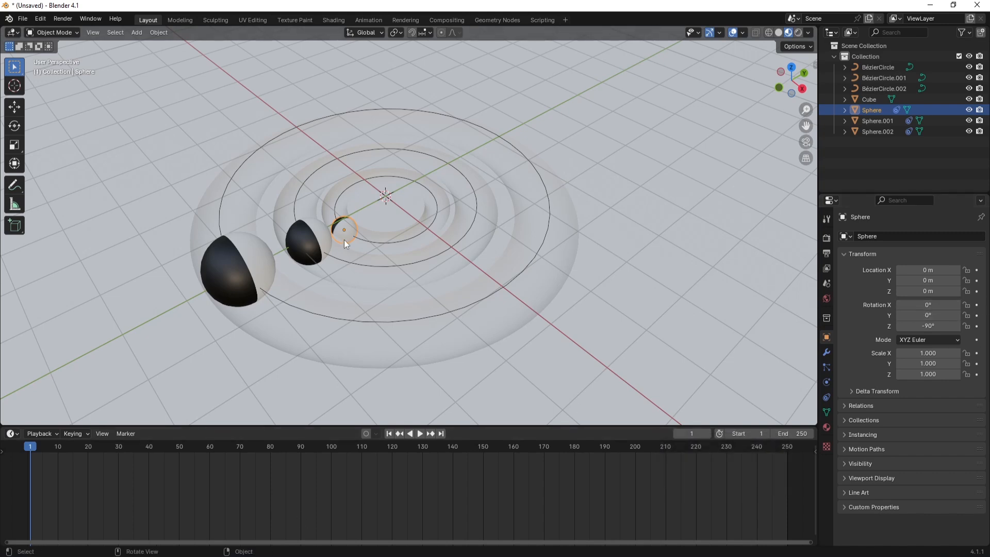
Keyframe the innermost sphere's X rotation at 0° on frame 1 and at 360*4 (1440°) on frame 120.
scroll(347, 236, "up", 1)
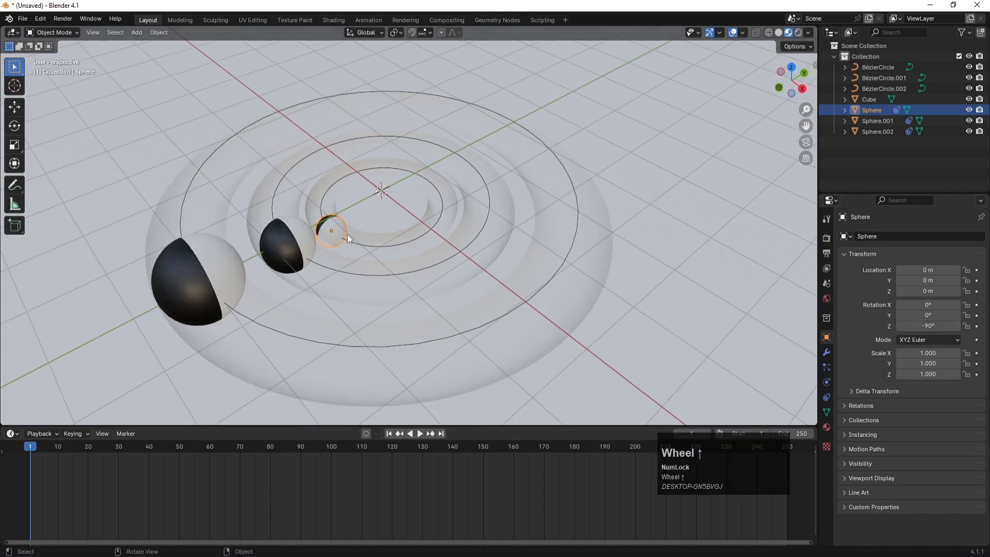
left_click(977, 306)
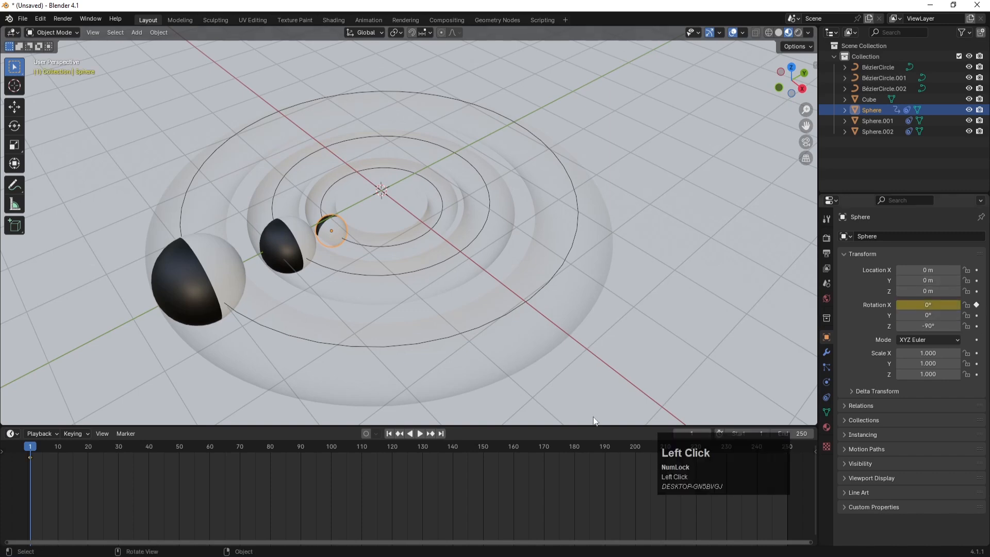
left_click(392, 445)
left_click(928, 304)
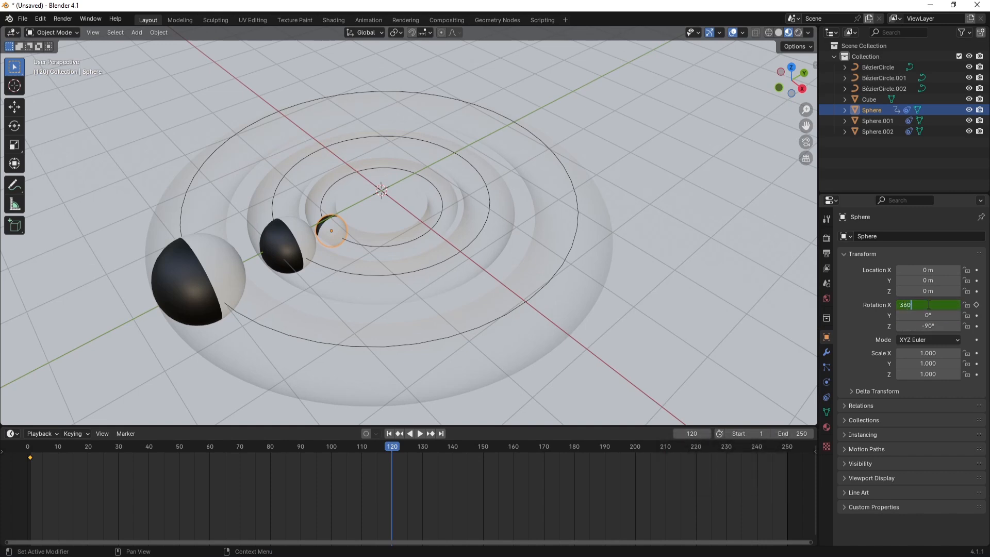
type("*4")
key("Return")
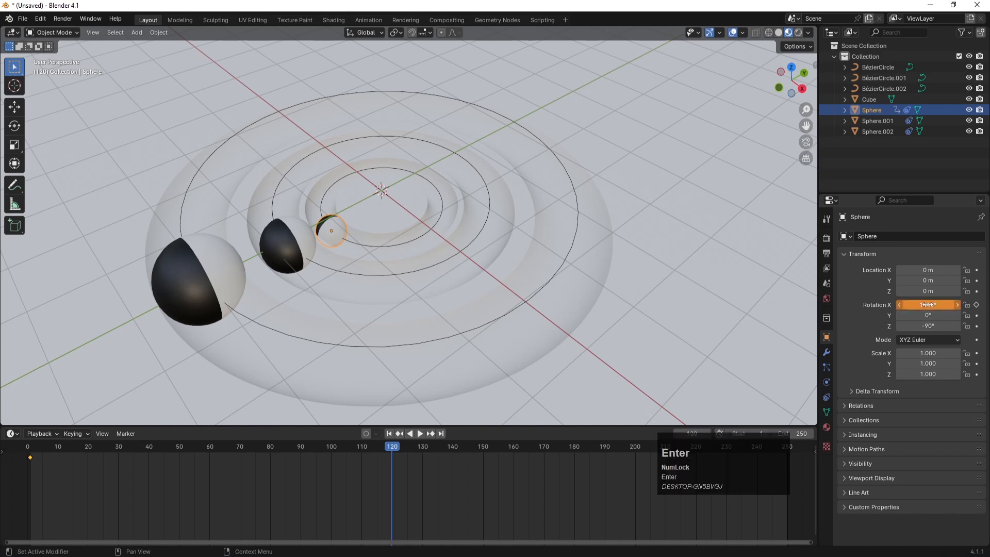
left_click(976, 304)
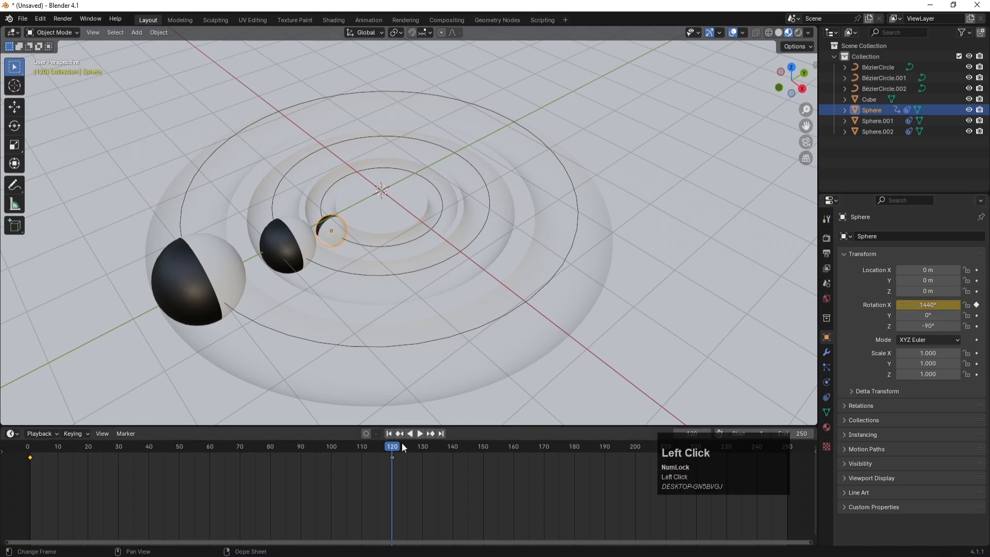
Play the animation to check how the innermost sphere spins, and stop playback.
left_click(400, 435)
left_click(419, 435)
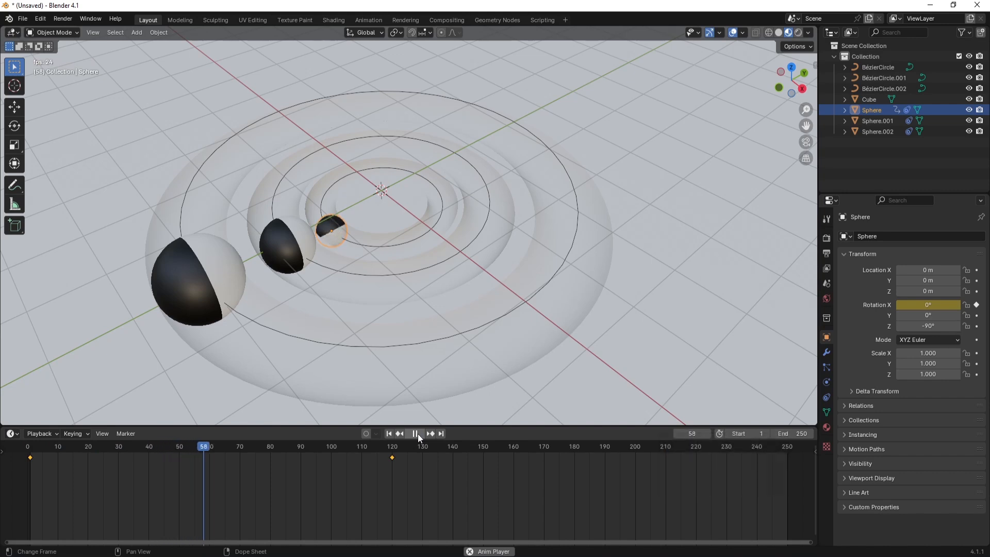
left_click(418, 434)
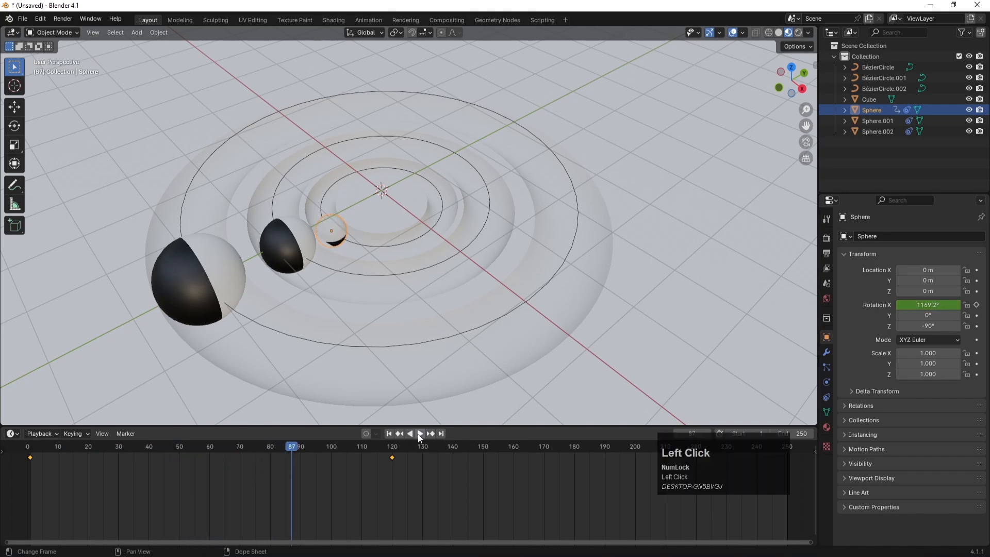
Go to frame 250, test and undo a rotation of the innermost Bézier circle, and keyframe its Z rotation at 0°.
left_click(439, 436)
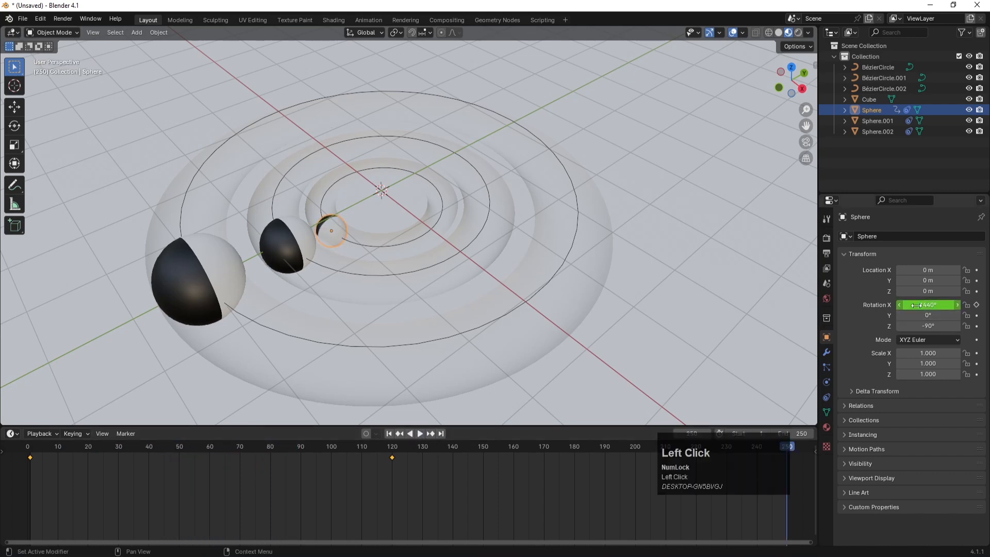
left_click(400, 245)
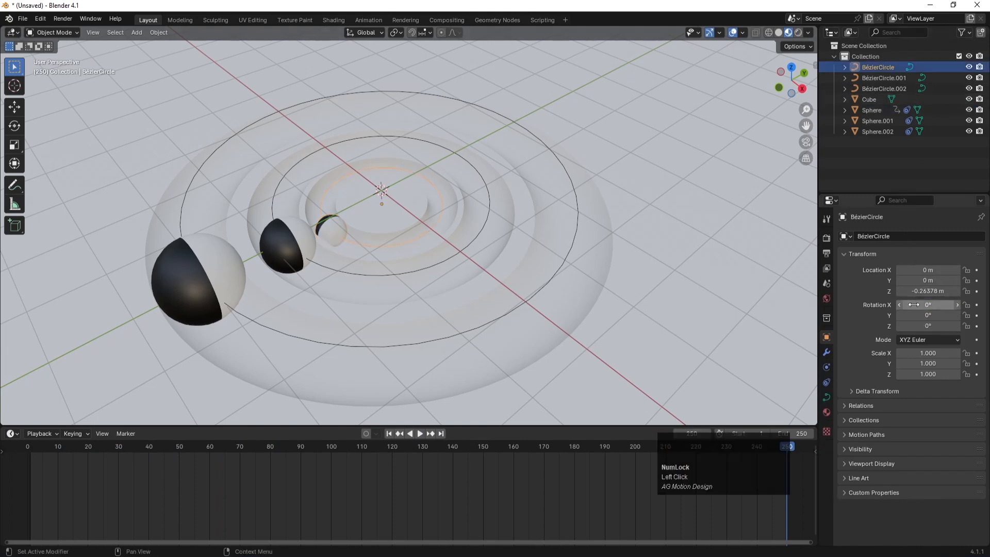
left_click_drag(945, 305, 927, 327)
key("ctrl+z")
key("ctrl+z")
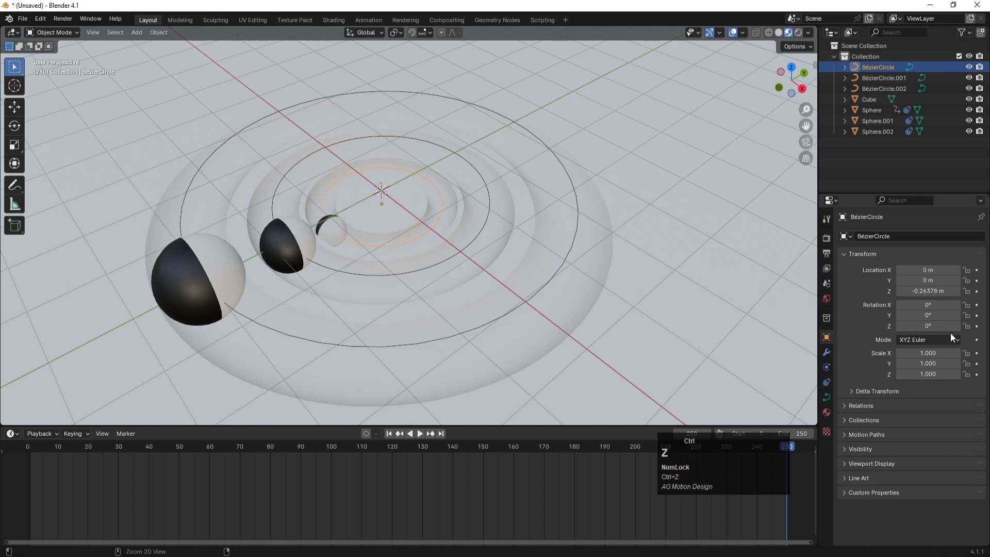
left_click(977, 326)
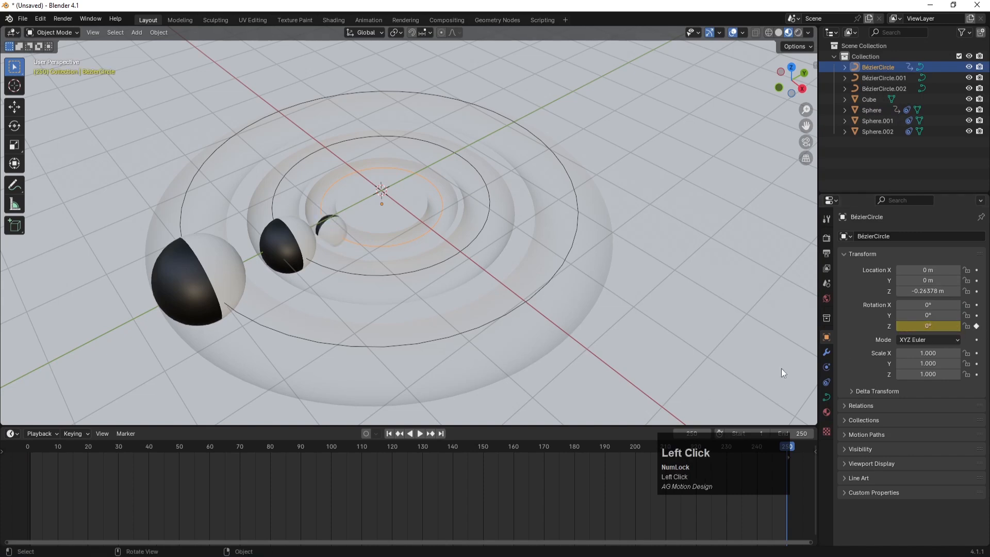
On frame 120, keyframe the innermost Bézier circle's Z rotation at -360°.
left_click(392, 449)
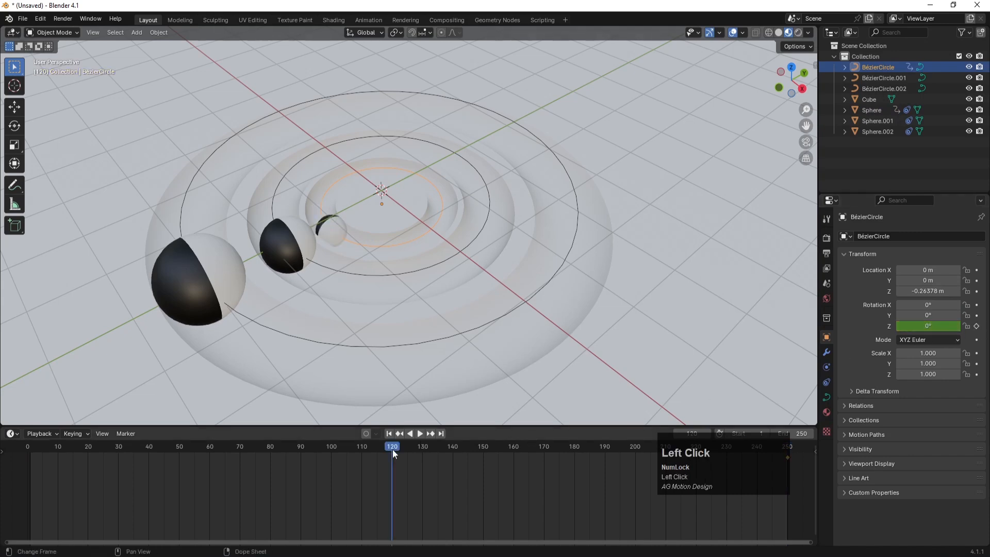
left_click(923, 325)
type("-")
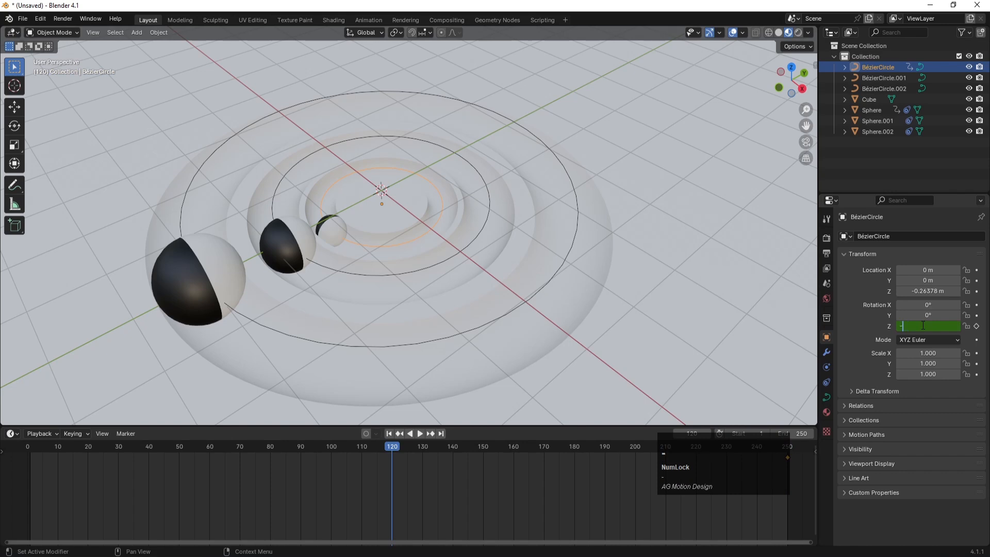
type("360")
key("Return")
left_click(976, 326)
Play the animation from the first frame to check the innermost sphere's path motion, and stop playback.
left_click(388, 434)
left_click(419, 433)
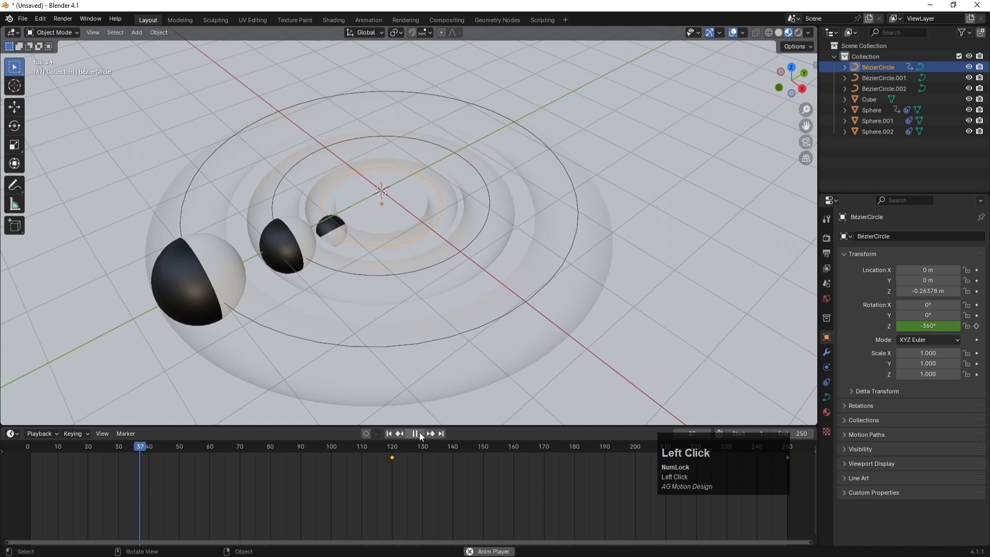
left_click(419, 434)
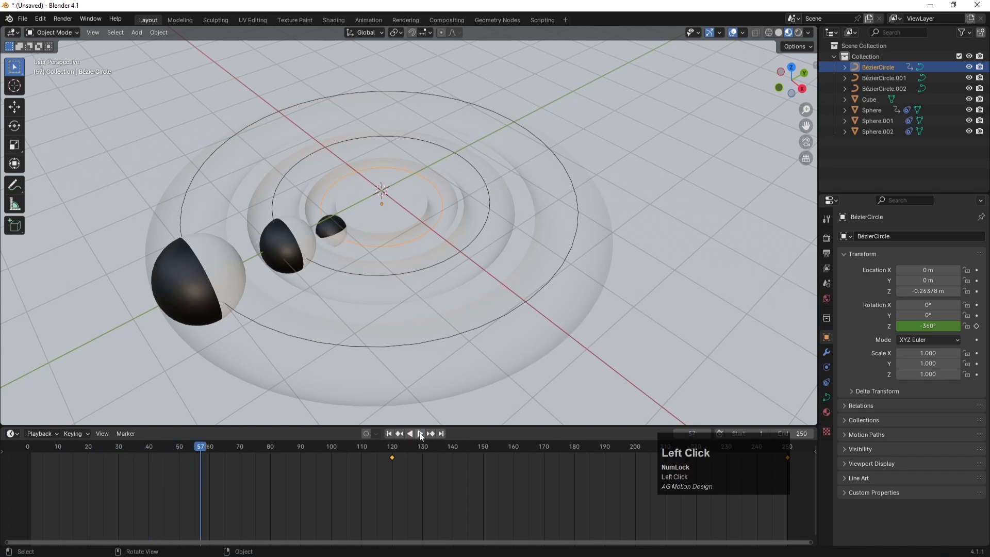
On frame 1, keyframe the innermost Bézier circle's Z rotation at 0°.
left_click(389, 434)
left_click(937, 327)
type("0")
key("Return")
left_click(977, 326)
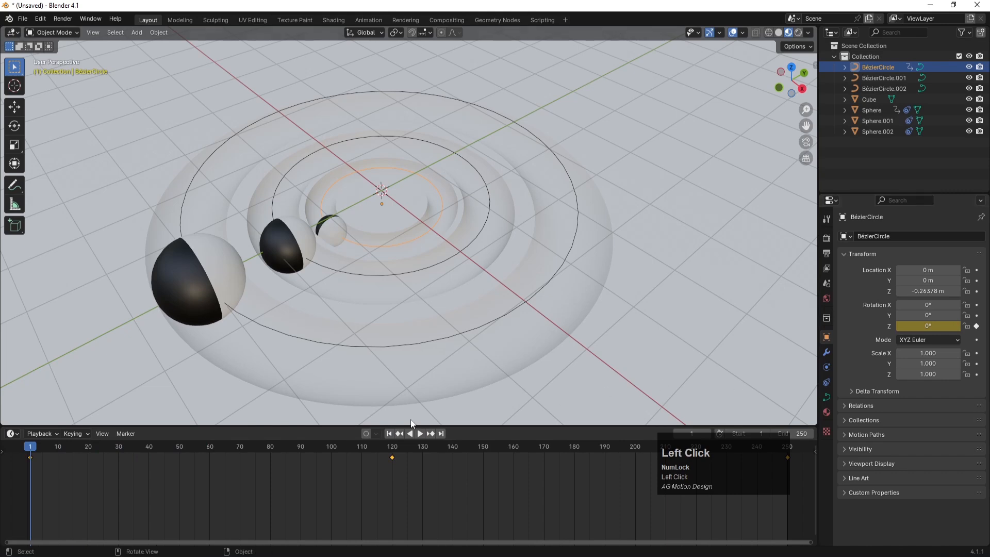
Preview the innermost sphere rolling around its groove, and set the scene's end frame to 120.
left_click(420, 434)
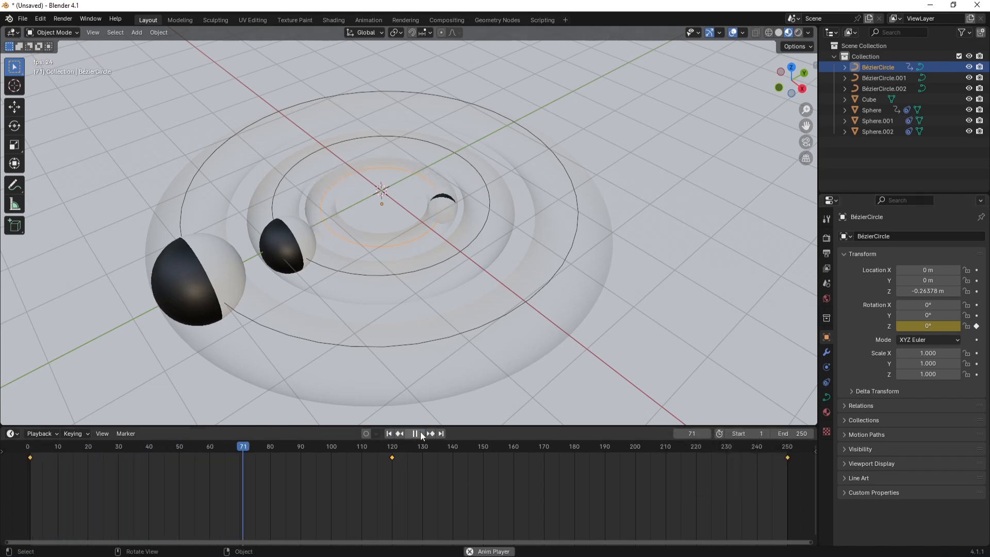
left_click(421, 433)
left_click(801, 435)
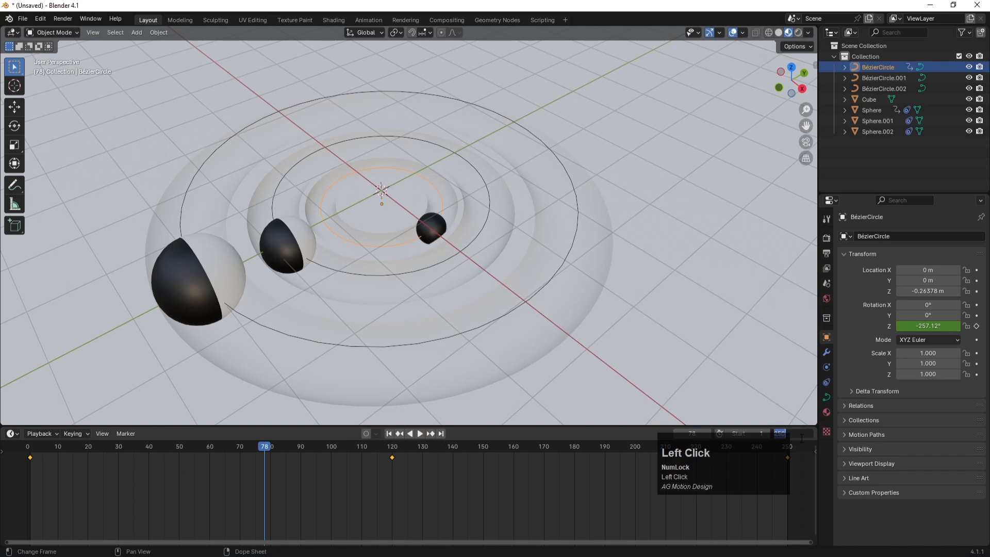
key("Return")
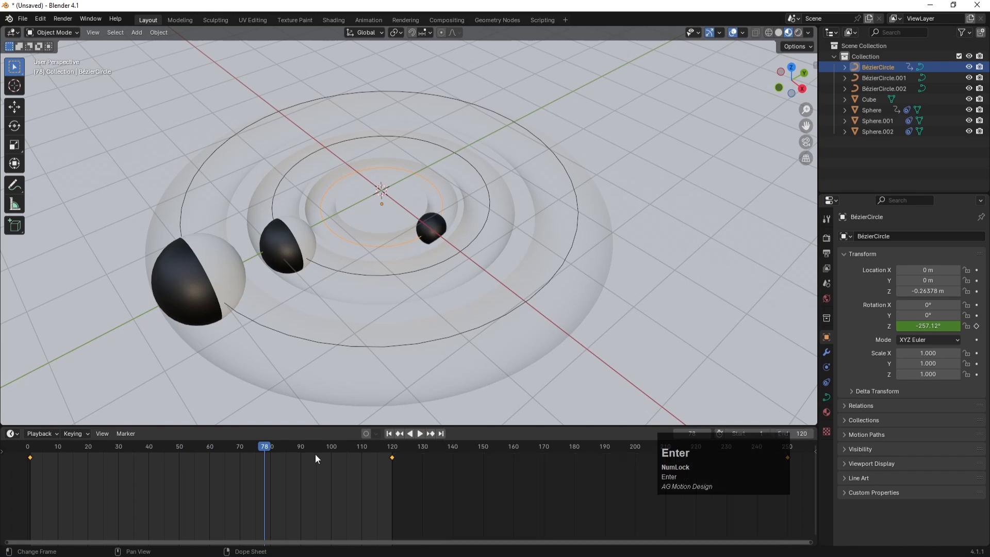
Go to frame 0 and set the middle sphere's Z rotation to 90°.
left_click_drag(283, 447, 26, 475)
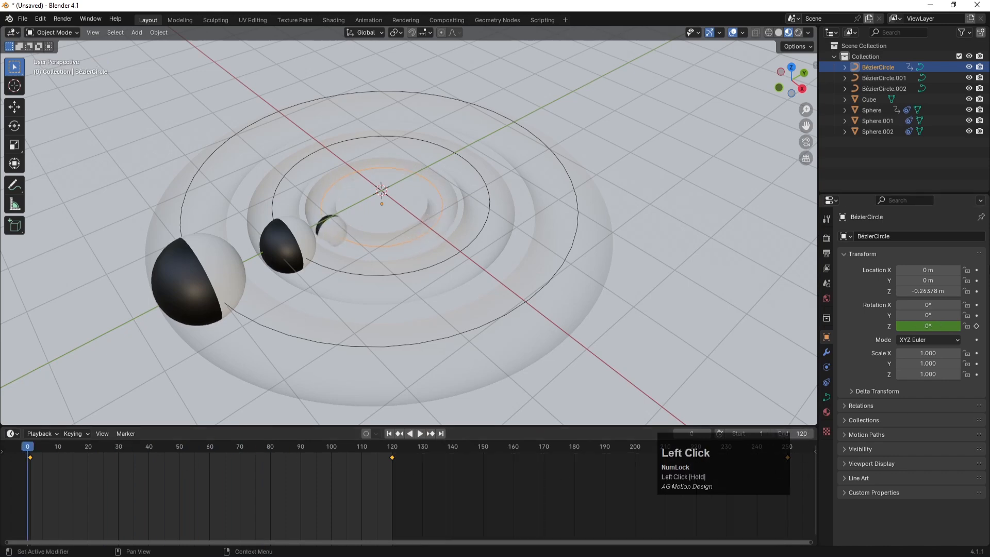
left_click(312, 241)
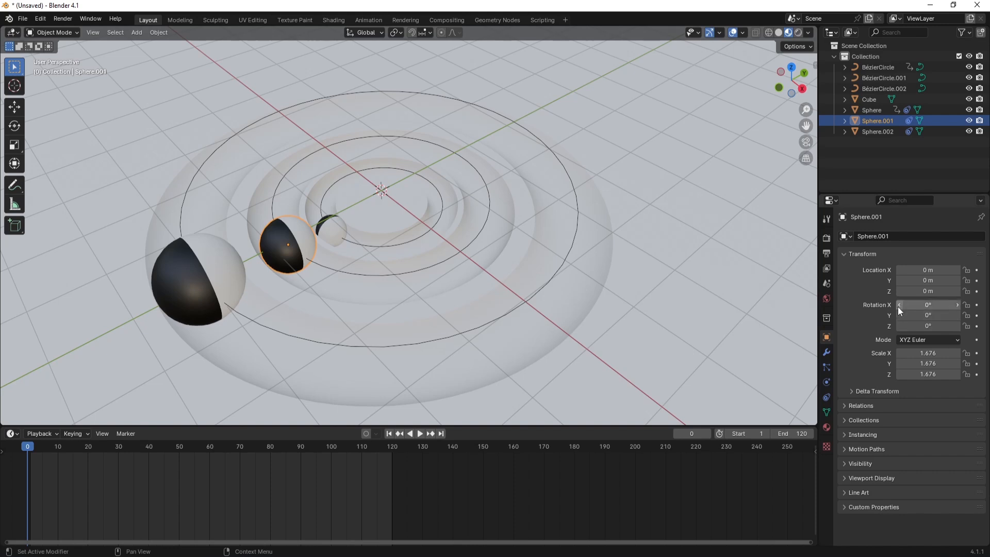
left_click_drag(918, 305, 922, 326)
key("ctrl+z")
type("90")
key("Return")
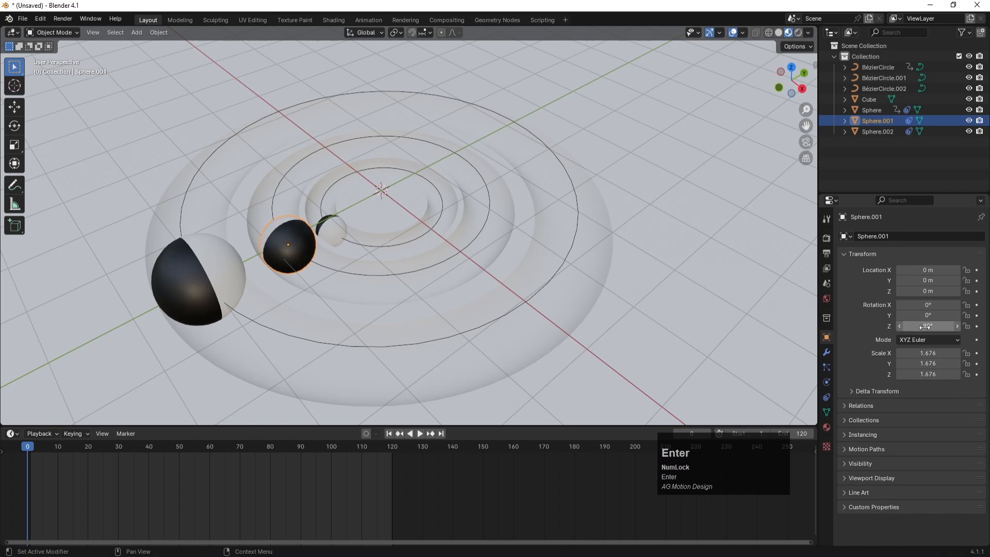
Test the middle sphere's spin about X, and keyframe its X rotation at 0° on frame 0.
left_click_drag(923, 305, 975, 304)
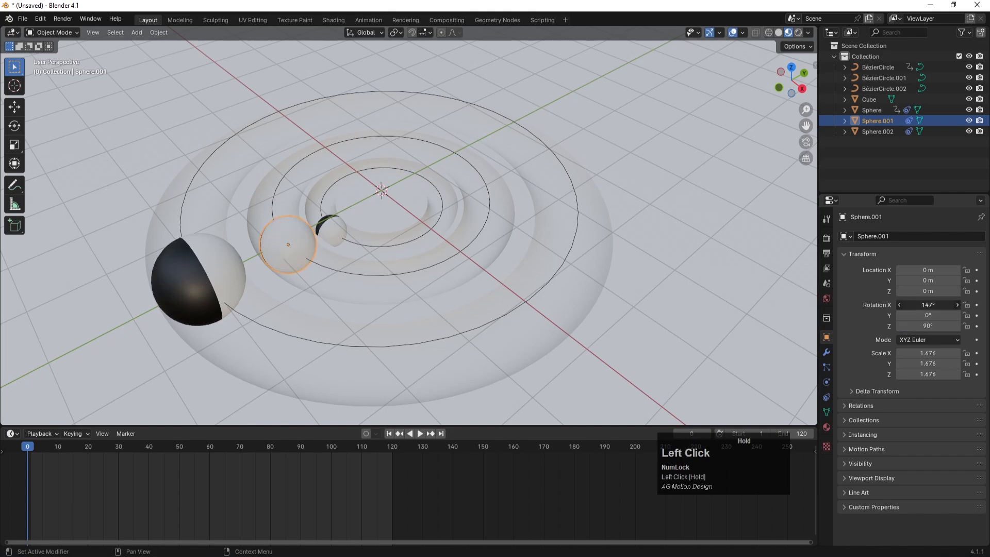
left_click(927, 304)
type("0")
key("Return")
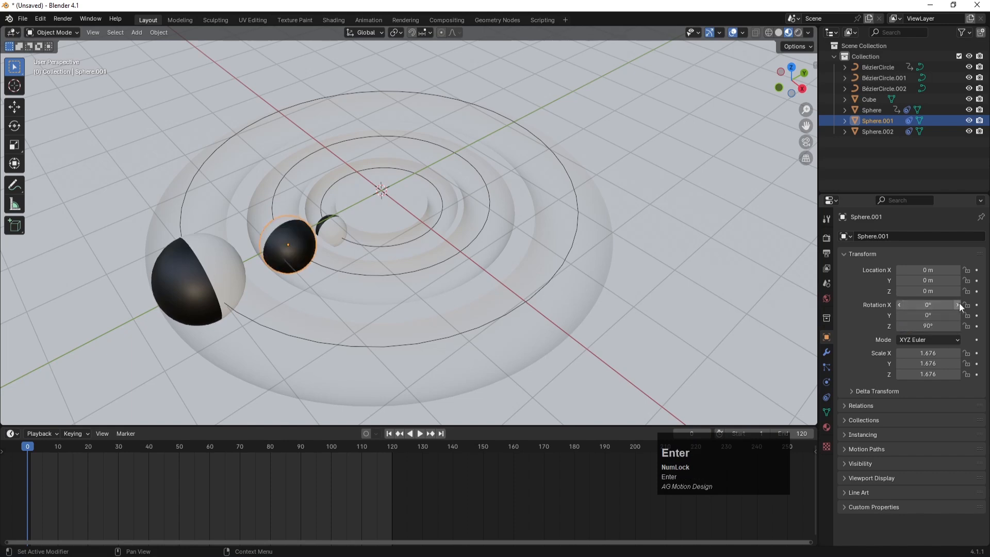
left_click(977, 305)
Keyframe the middle sphere's X rotation at 360° on frame 120.
left_click_drag(410, 447, 392, 446)
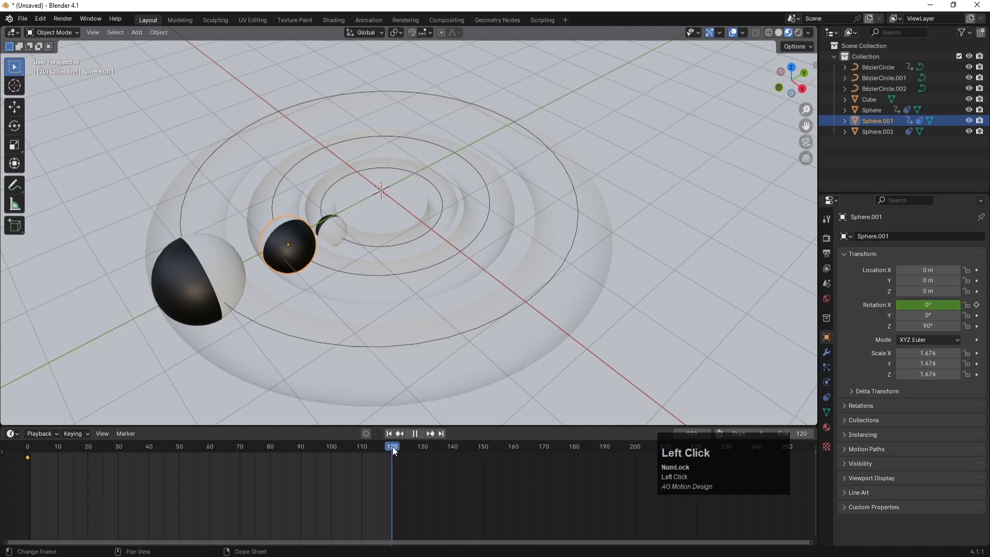
left_click(931, 304)
type("360")
key("Return")
left_click(976, 305)
Play the animation to check how the middle sphere spins, stop playback and return to the first frame.
left_click(388, 434)
left_click(422, 434)
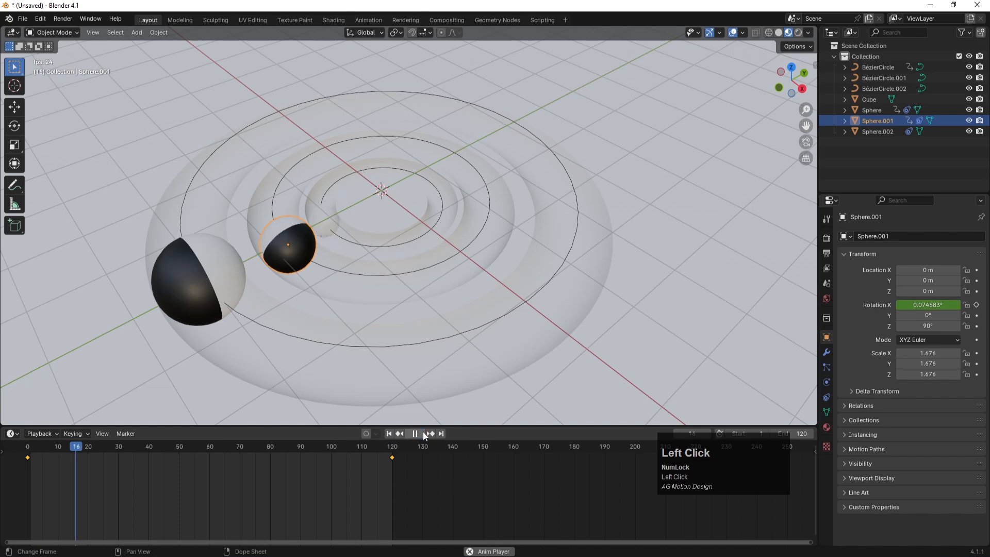
left_click(422, 433)
left_click(389, 435)
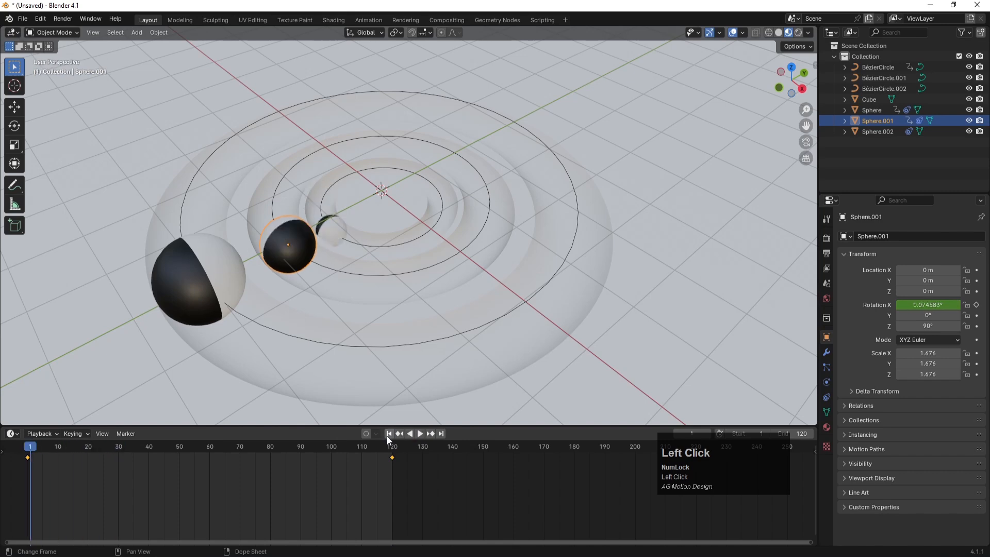
On frame 120, try an X rotation of 360*2 for the middle sphere, and keyframe it at 360*3.
left_click(441, 435)
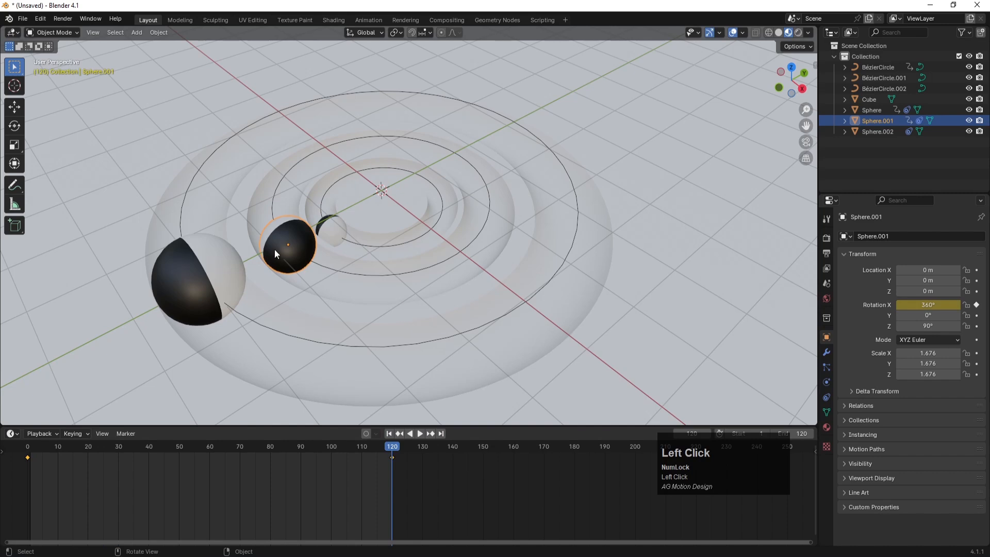
double_click(927, 306)
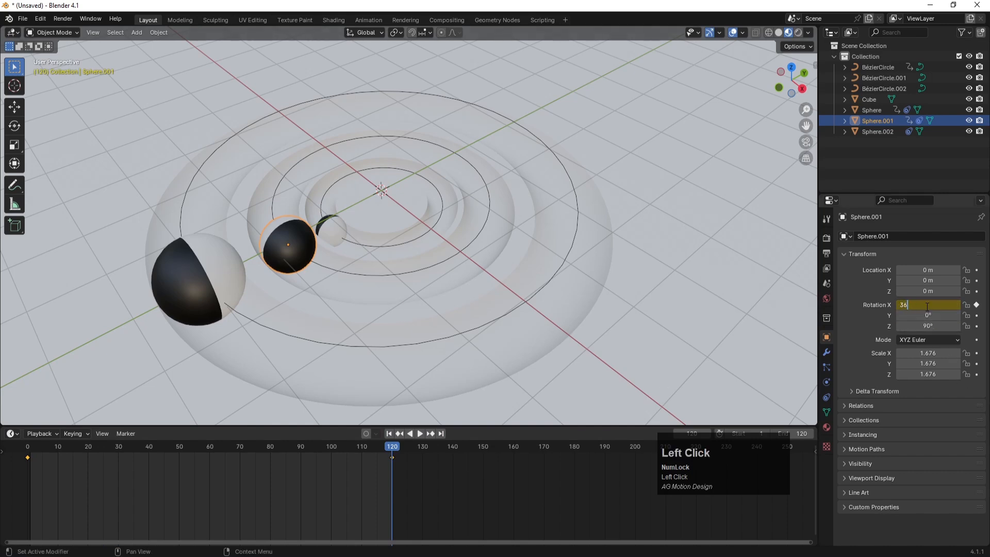
type("*2")
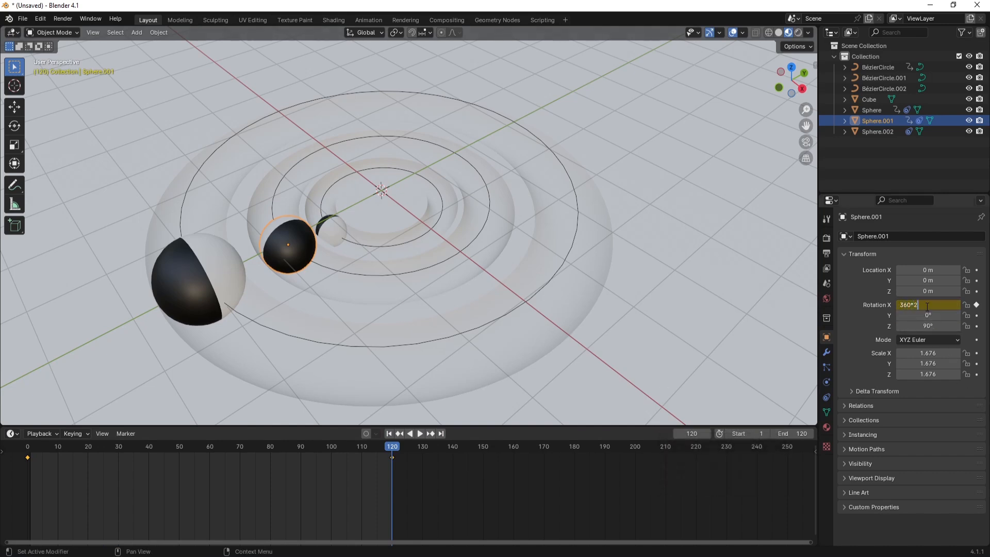
key("Return")
left_click(932, 306)
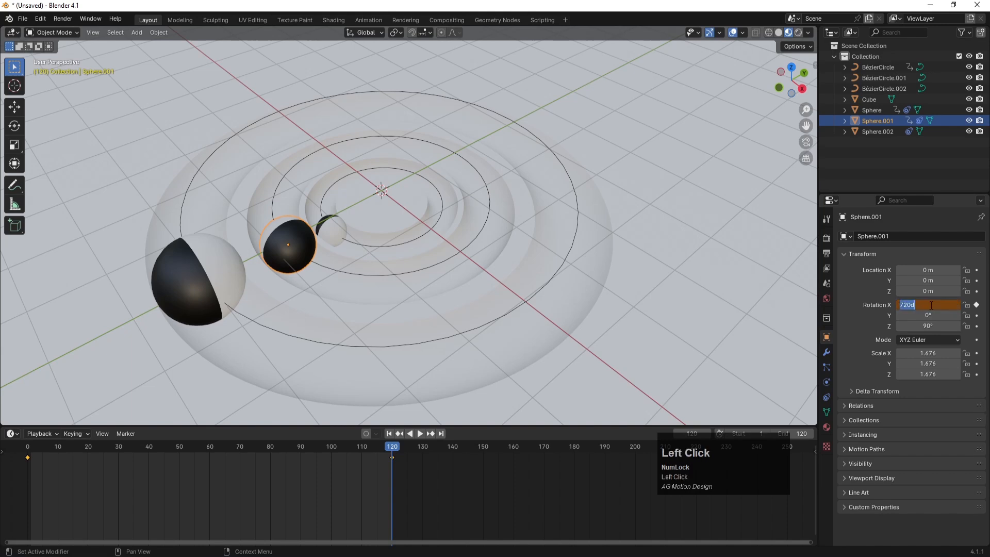
type("360*3")
key("Return")
left_click(982, 305)
left_click(977, 306)
On frame 1, test the middle Bézier circle's rotation and keyframe its Z rotation at 0°.
left_click(388, 434)
left_click(388, 273)
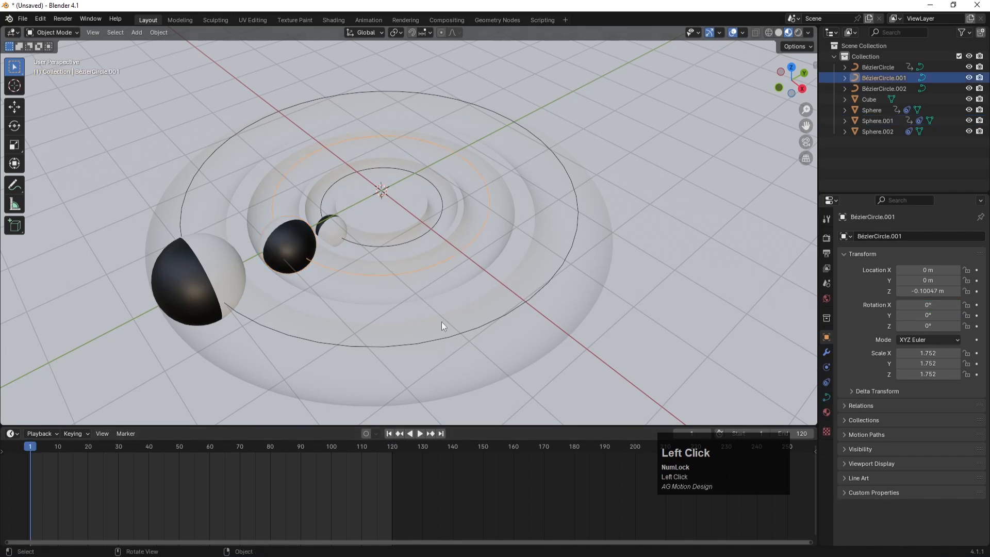
left_click_drag(926, 305, 926, 326)
key("ctrl+z")
left_click(927, 326)
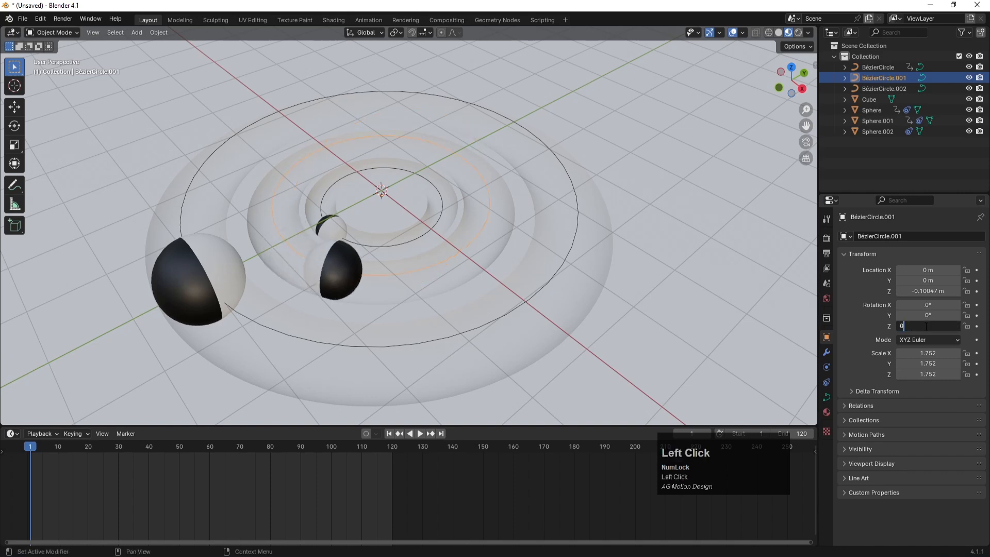
type("0")
key("Return")
left_click(977, 326)
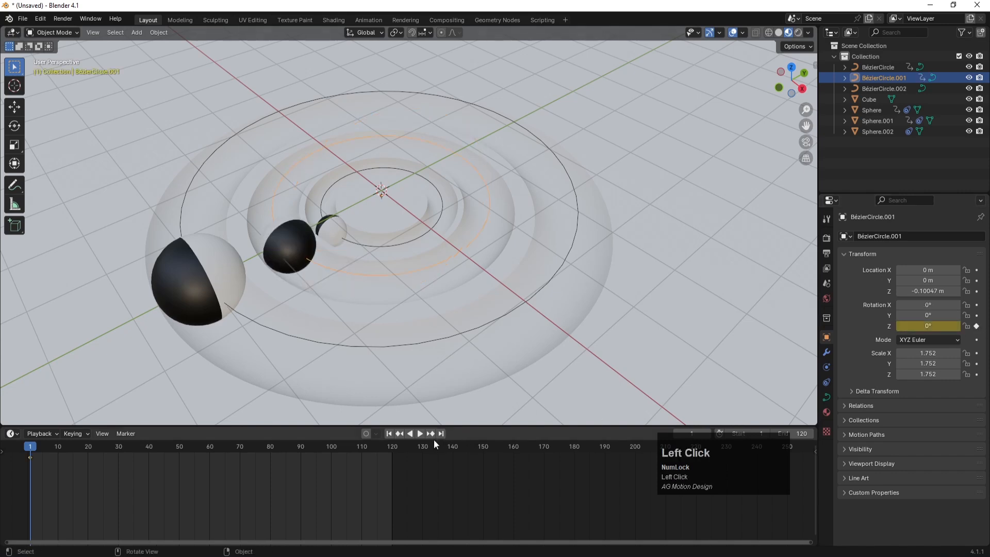
On frame 120, keyframe the middle Bézier circle's Z rotation at 360°.
left_click_drag(389, 447, 391, 447)
left_click(928, 326)
type("360")
key("Return")
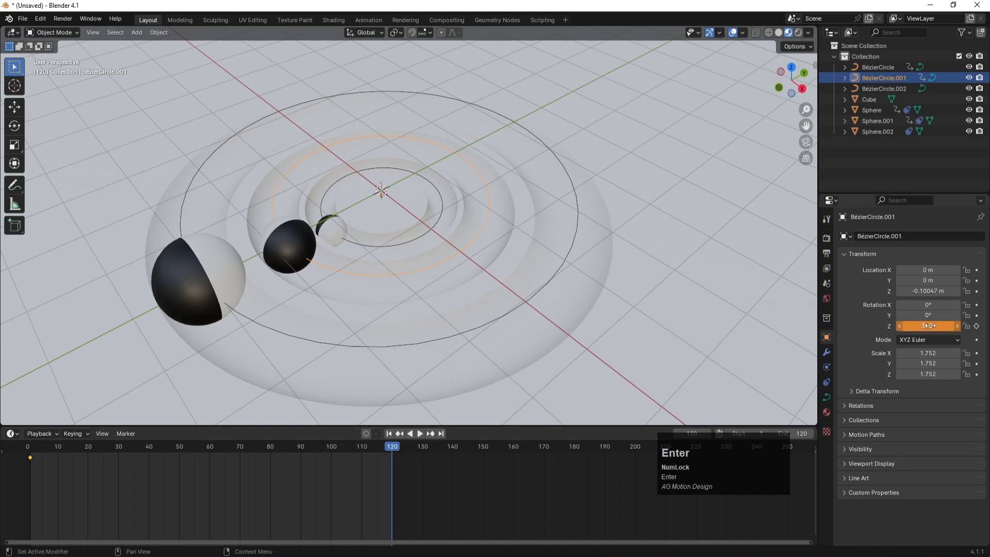
left_click(977, 326)
Play the animation from the first frame to check both inner spheres rolling, and stop playback.
left_click(388, 438)
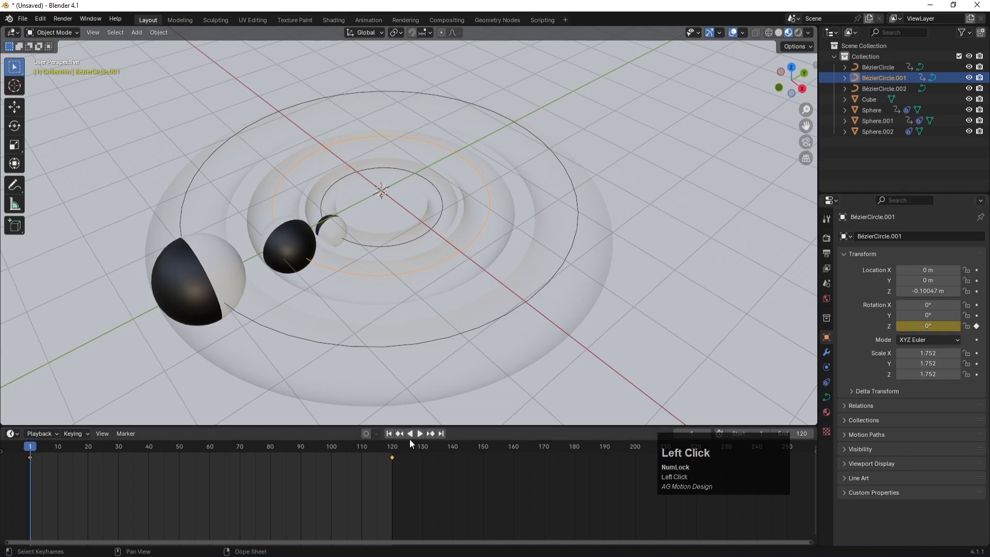
left_click(419, 435)
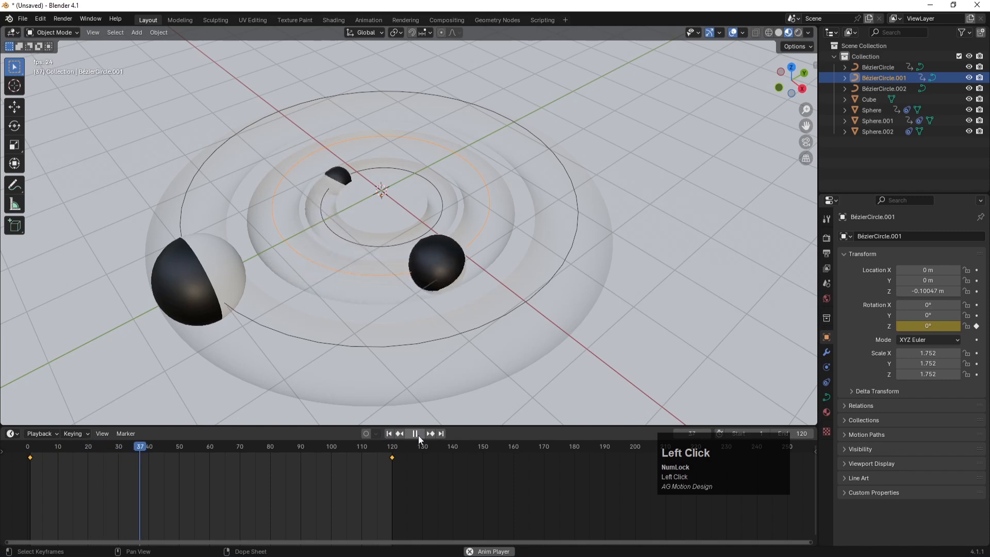
left_click(419, 436)
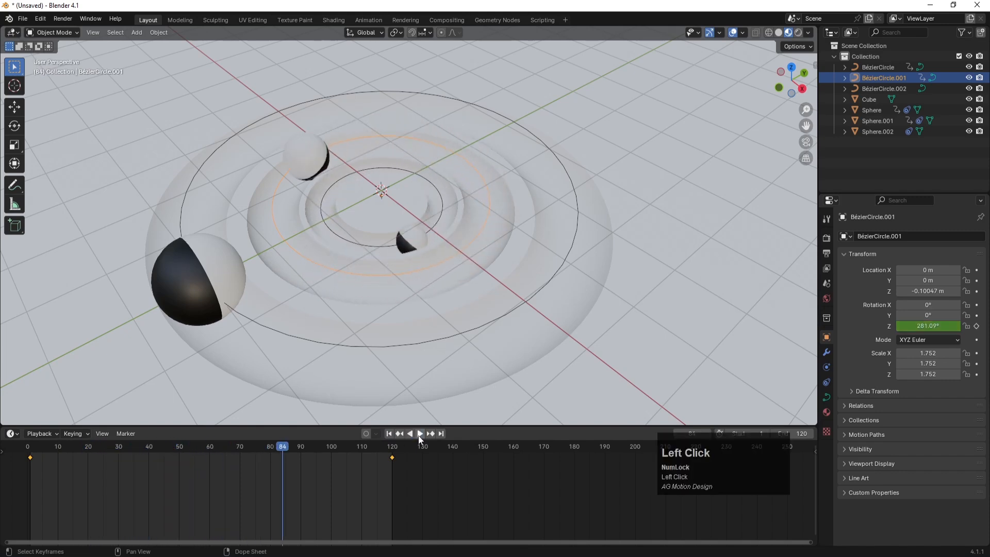
Return to frame 1 and set the outermost sphere's Z rotation to 90°.
left_click(387, 434)
left_click(224, 282)
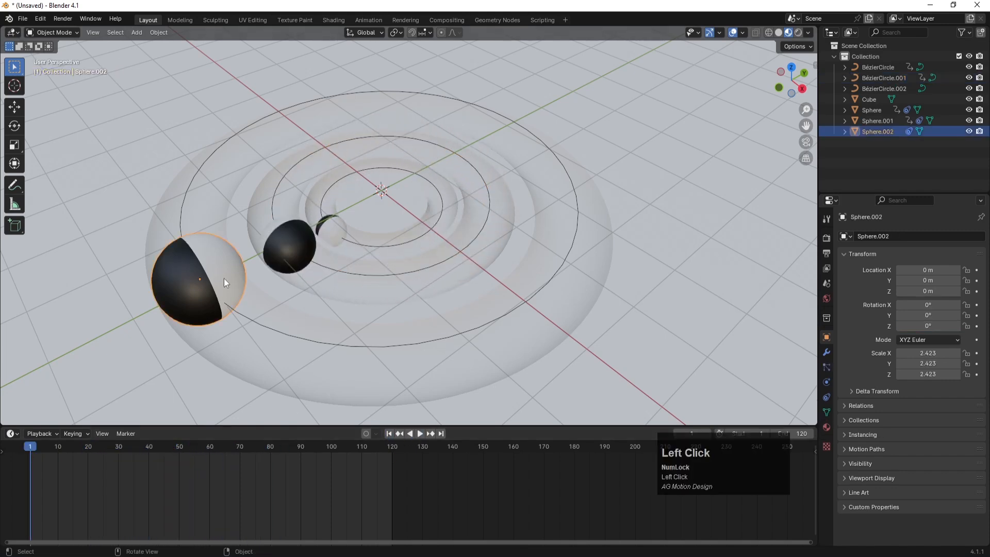
left_click(927, 325)
type("70")
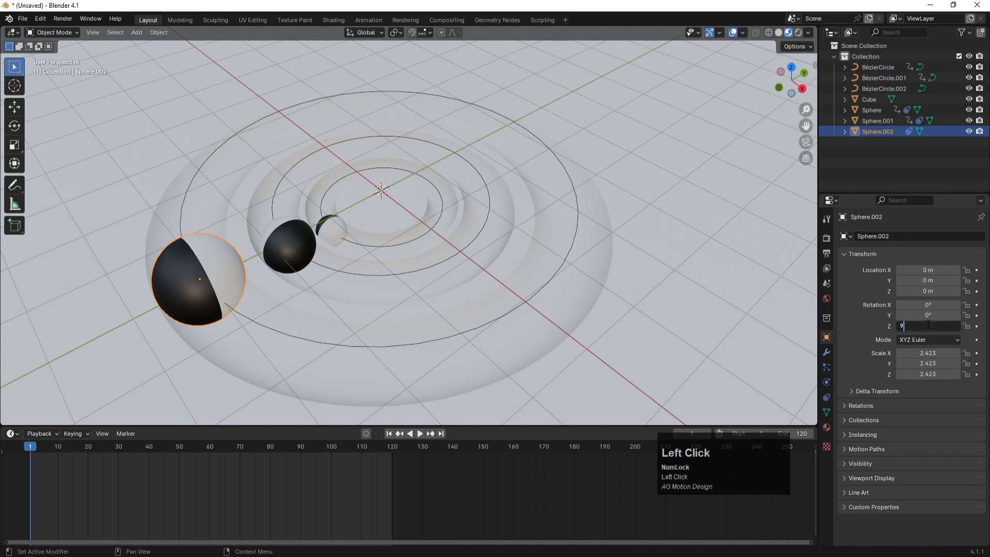
key("Return")
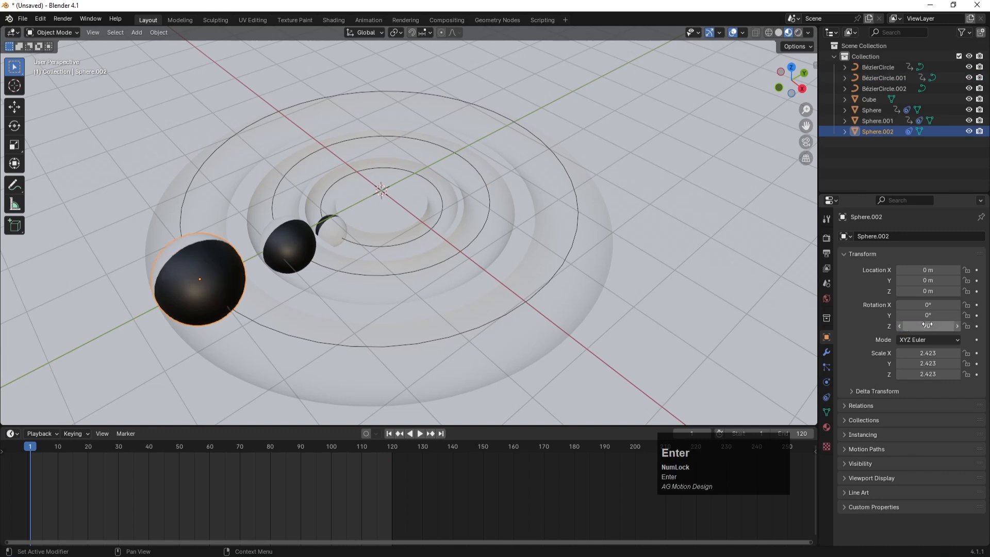
left_click(977, 327)
Test the outermost sphere's spin about X, and keyframe its X rotation at 0° on frame 1.
left_click_drag(931, 307, 947, 307)
left_click(931, 308)
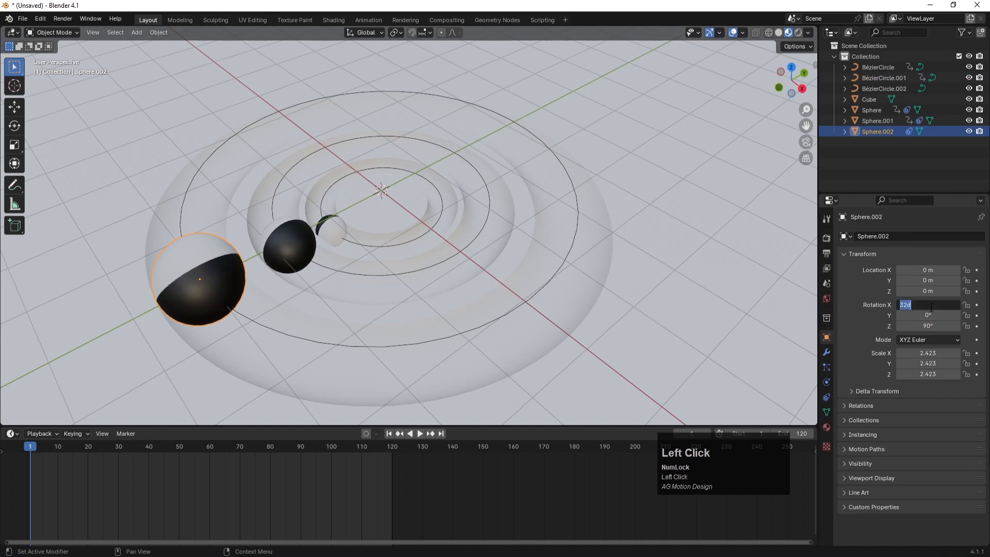
key("Return")
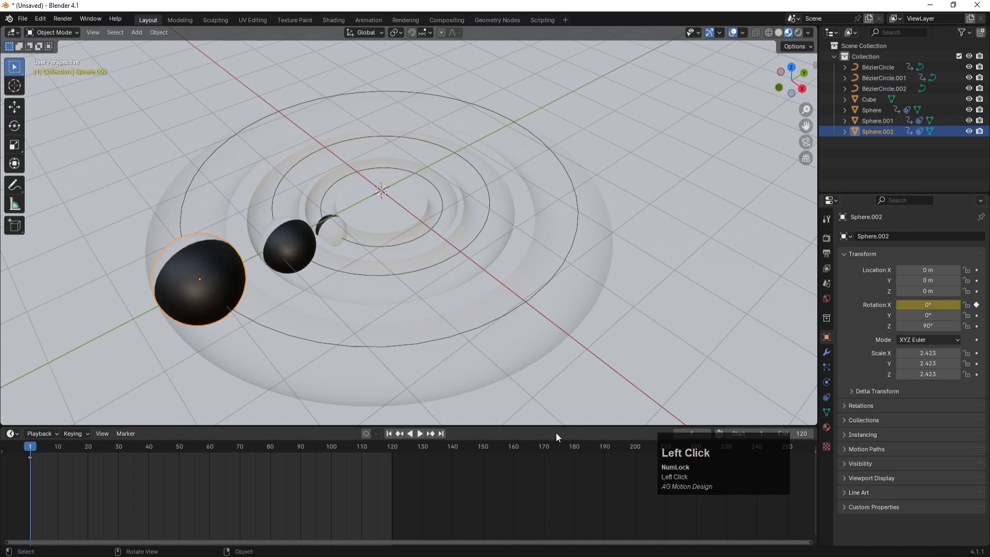
On frame 120, keyframe the outermost sphere's X rotation at -720°.
left_click(393, 446)
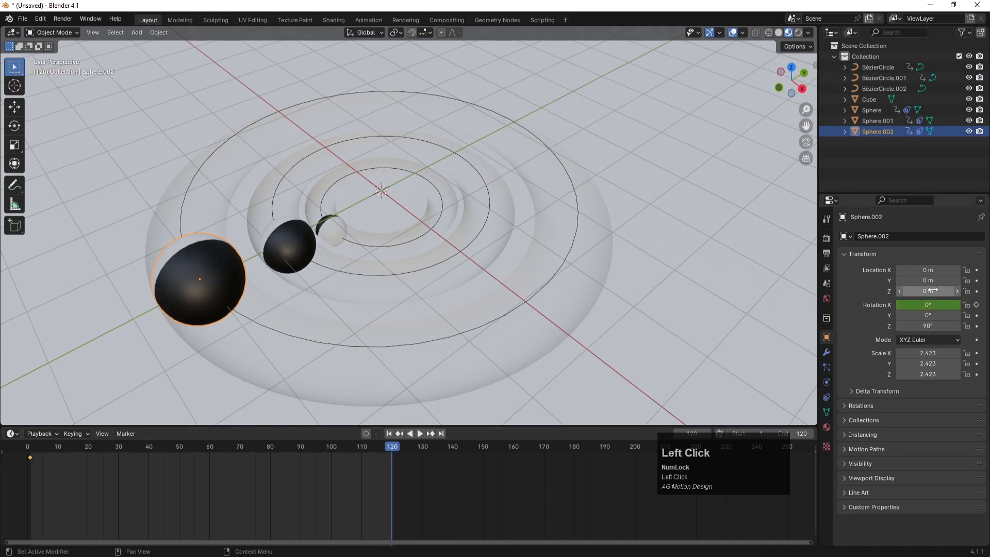
left_click(926, 307)
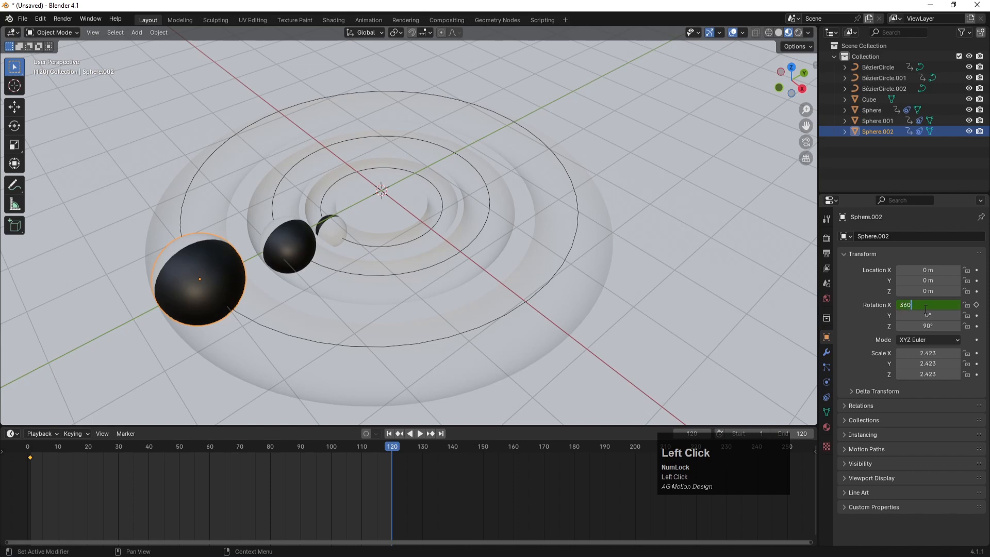
key("BackSpace")
key("BackSpace")
key("BackSpace")
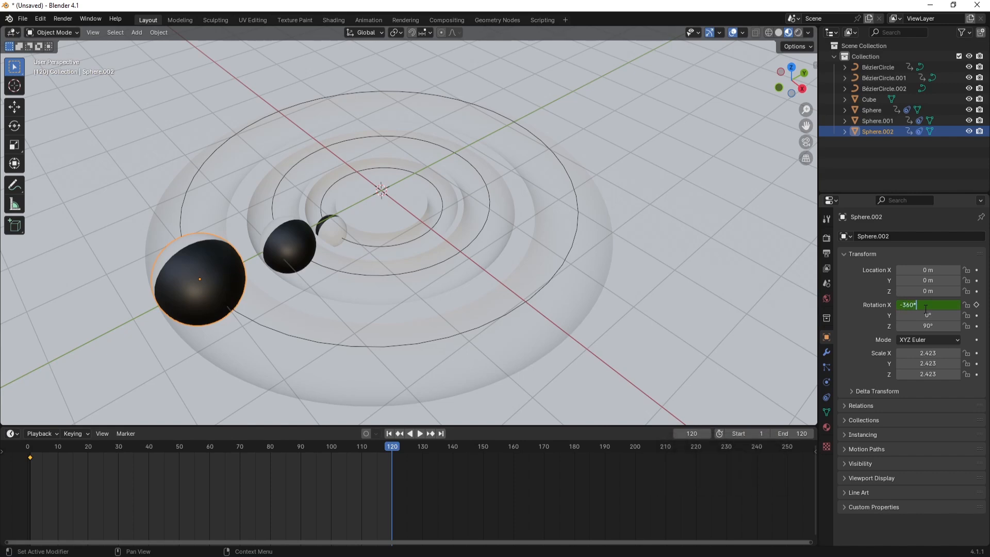
key("Return")
left_click(977, 305)
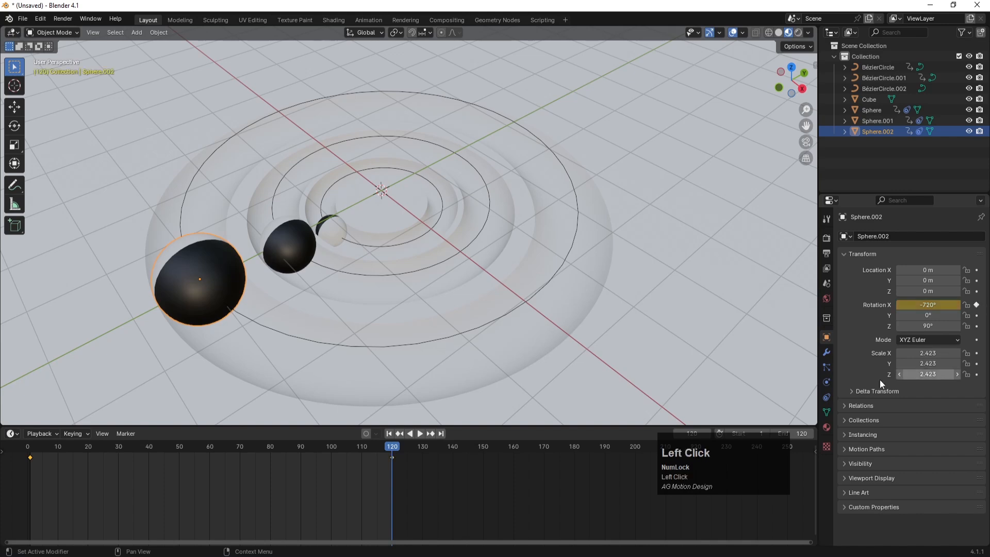
Back on frame 1, try tilting the outermost Bézier circle about X, undo that, and keyframe its Z rotation at 0°.
left_click(389, 433)
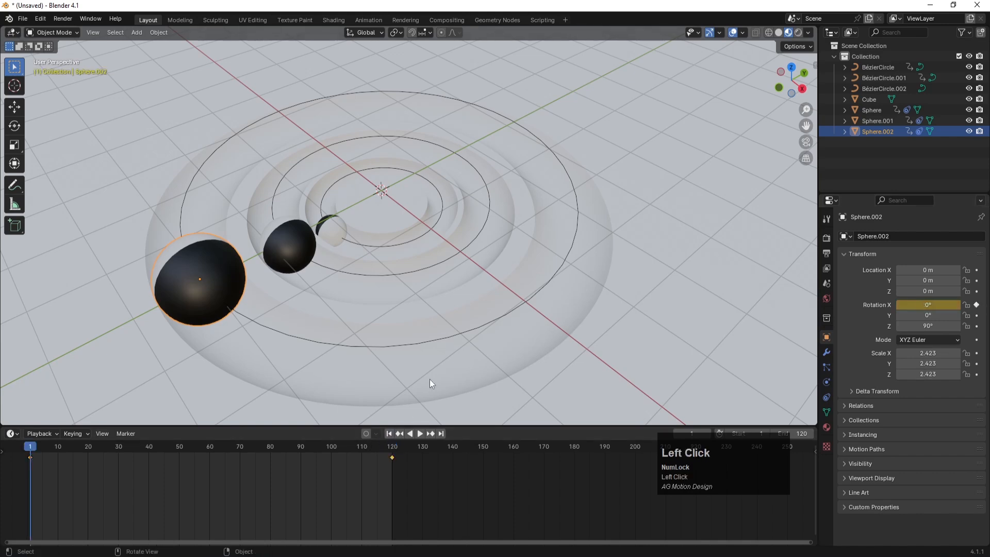
left_click(431, 344)
left_click_drag(928, 304, 935, 306)
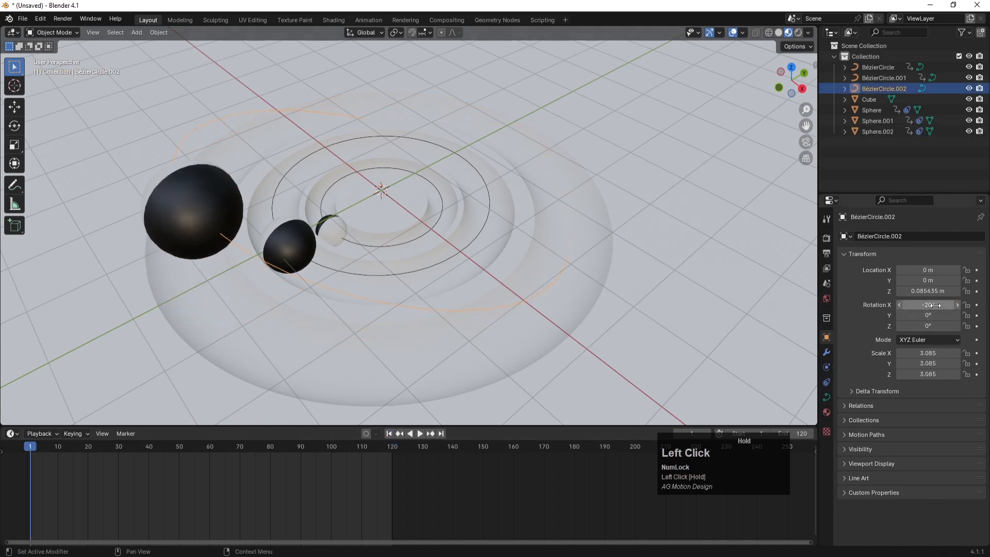
key("ctrl+z")
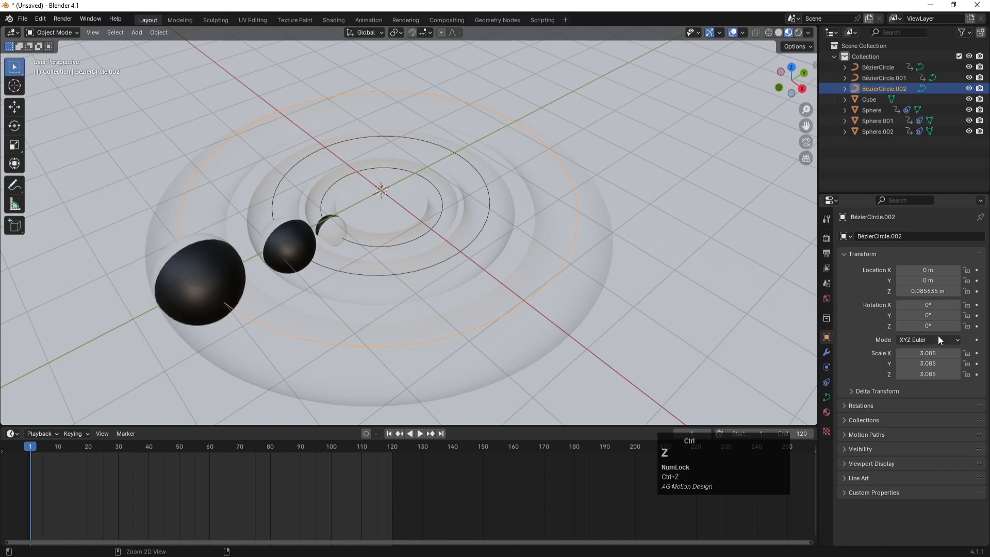
left_click(977, 326)
On frame 120, keyframe the outermost Bézier circle's Z rotation at -360°.
left_click_drag(398, 453, 392, 454)
left_click(926, 326)
type("-360")
key("Return")
left_click(977, 325)
Play the animation from frame 1 to check the outermost sphere's path, stop it, and return to the first frame.
left_click(388, 433)
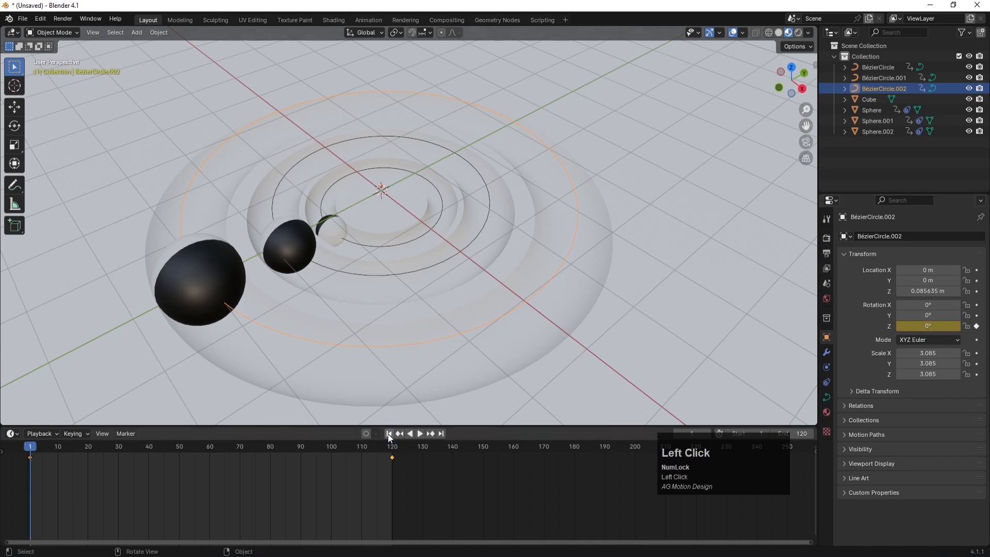
left_click(419, 433)
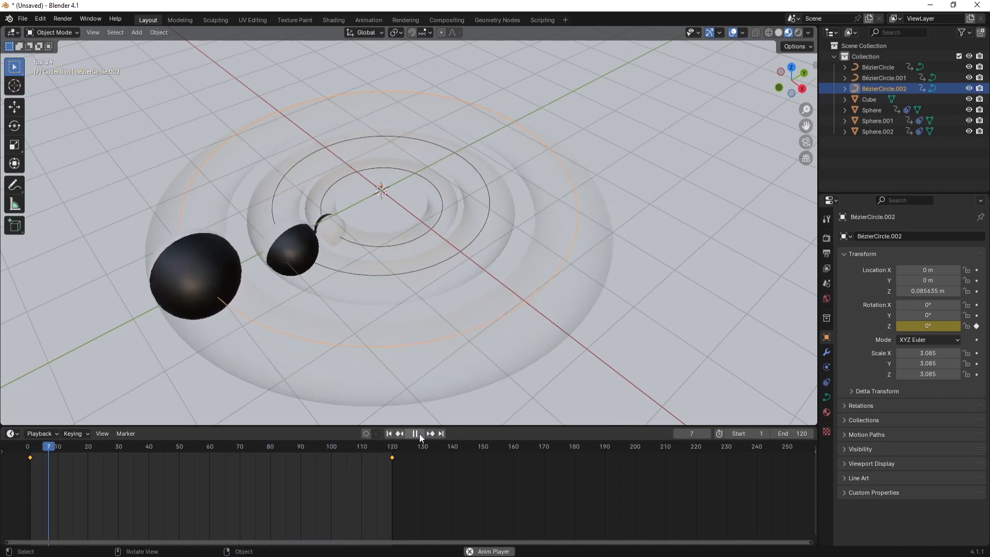
left_click(419, 433)
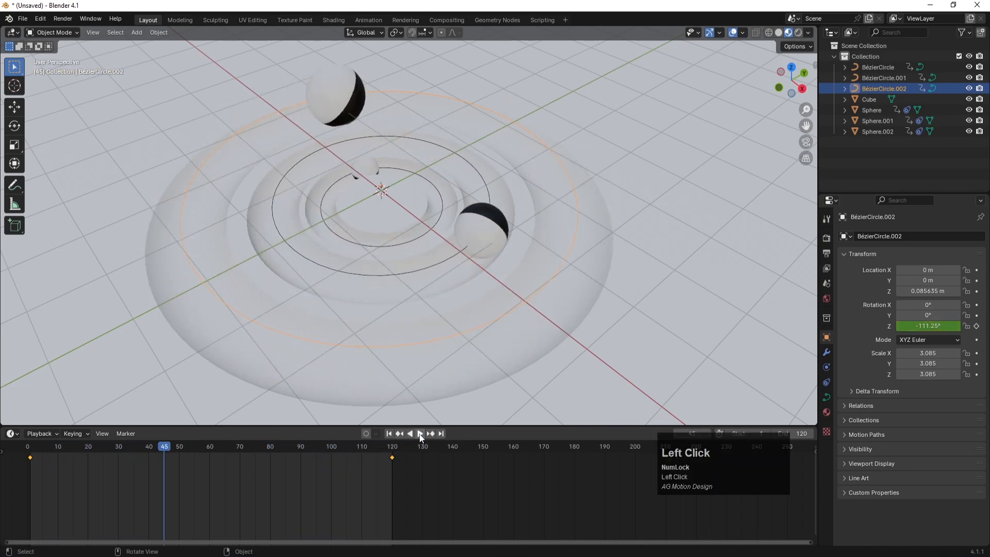
left_click(388, 434)
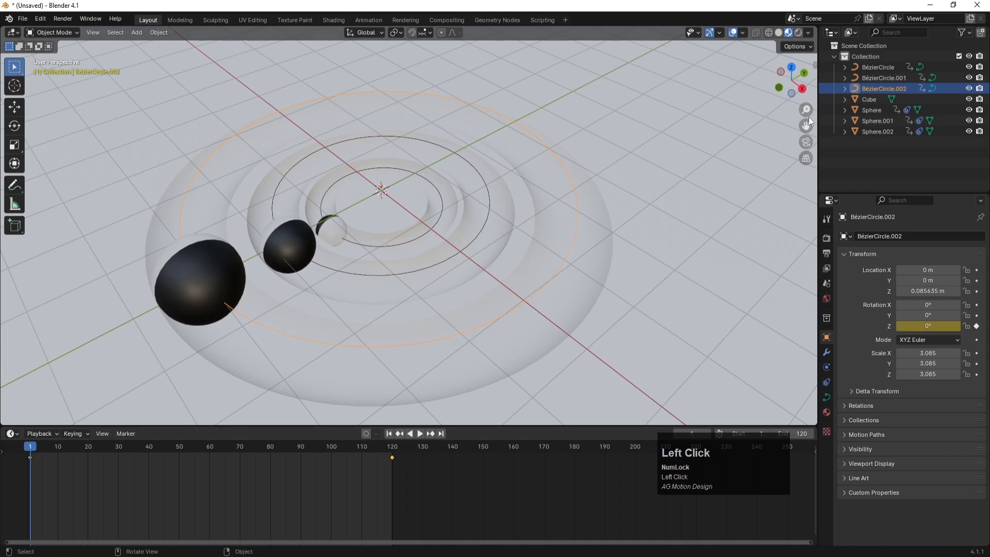
Select the three Bézier circles and the three spheres together, leaving out the cube.
left_click(878, 75)
left_click(874, 67)
left_click(876, 87, "shift")
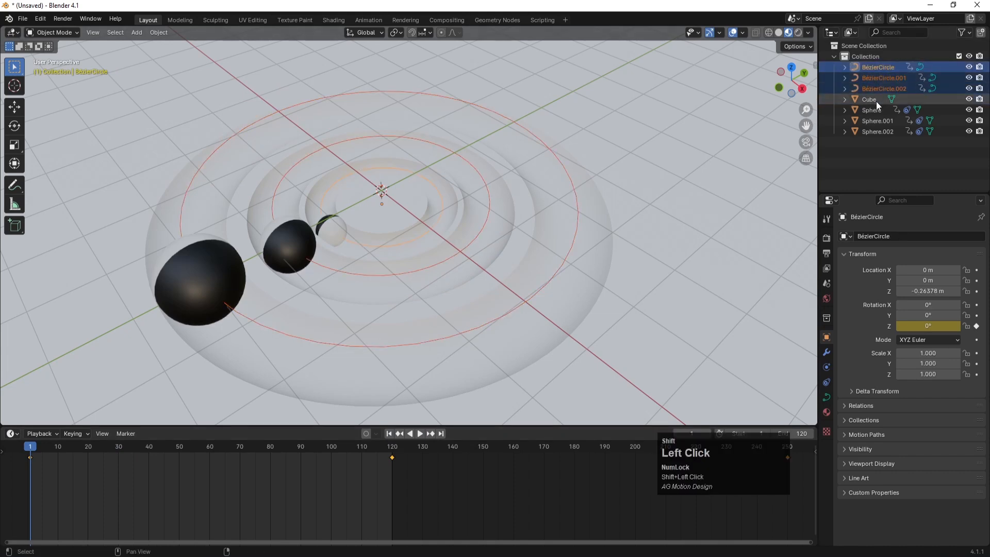
left_click(871, 110, "ctrl")
left_click(876, 121, "ctrl")
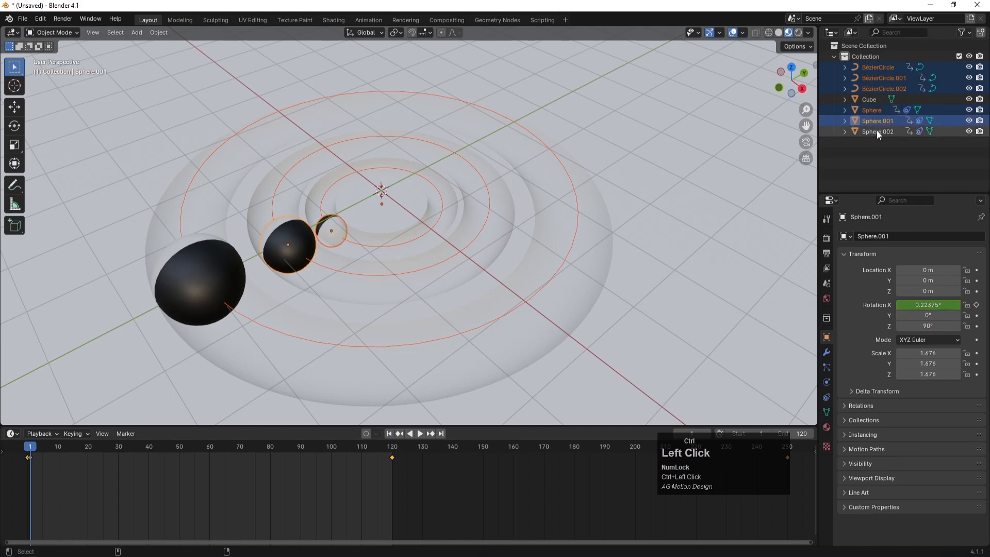
left_click(876, 131, "ctrl")
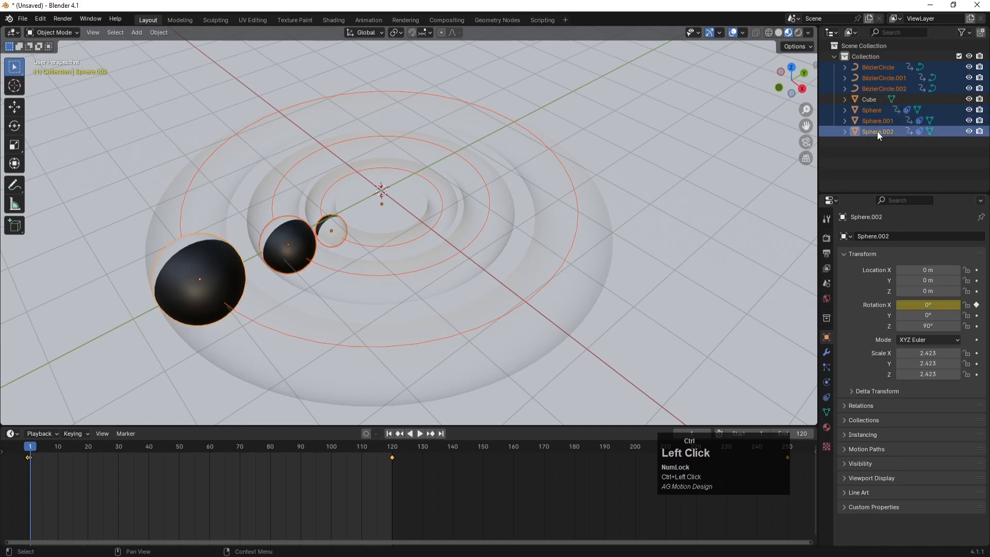
In the Animation workspace, enlarge the Dope Sheet and set all keyframes of the selected objects up to frame 120 to Linear interpolation.
left_click(382, 20)
left_click_drag(353, 394, 353, 202)
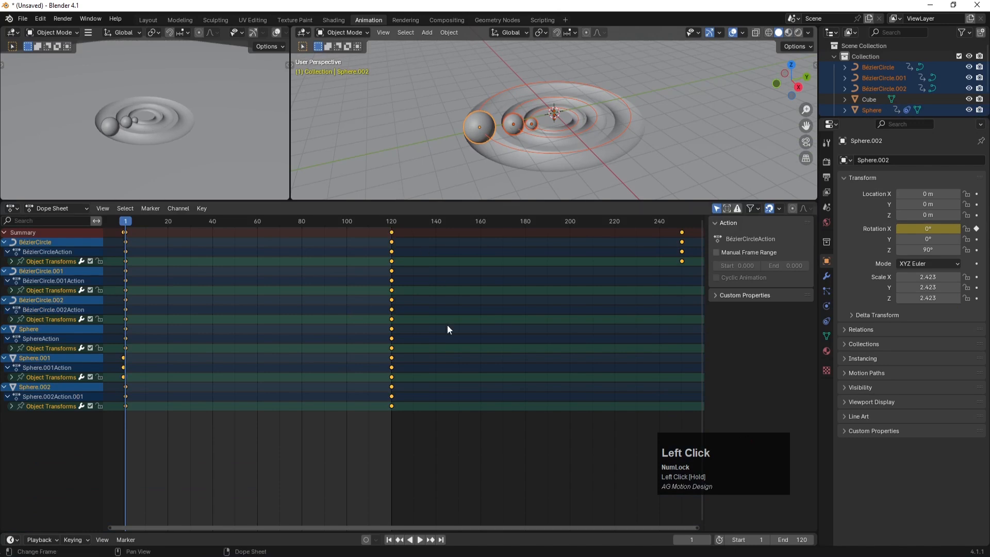
left_click_drag(454, 440, 118, 222)
right_click(128, 240)
mouse_move(118, 301)
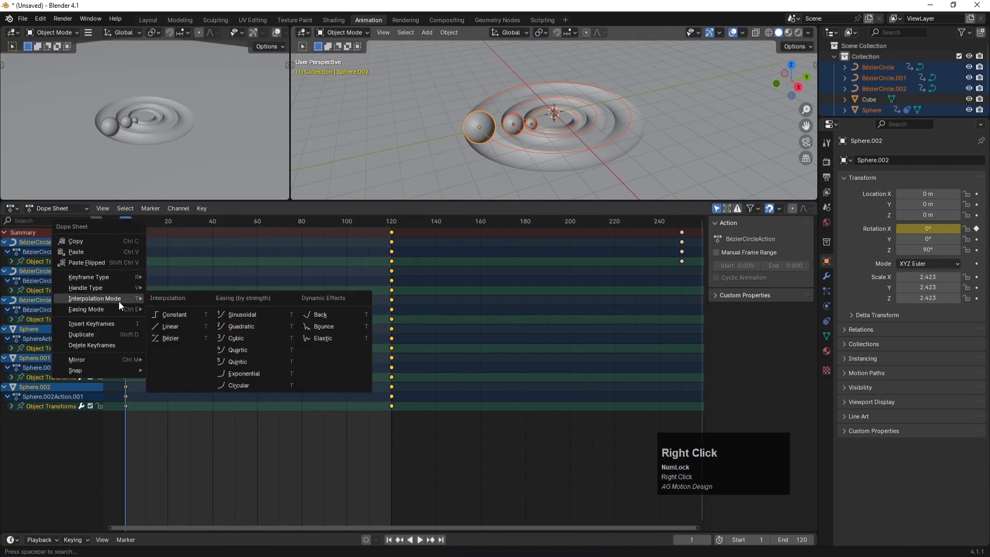
left_click(184, 323)
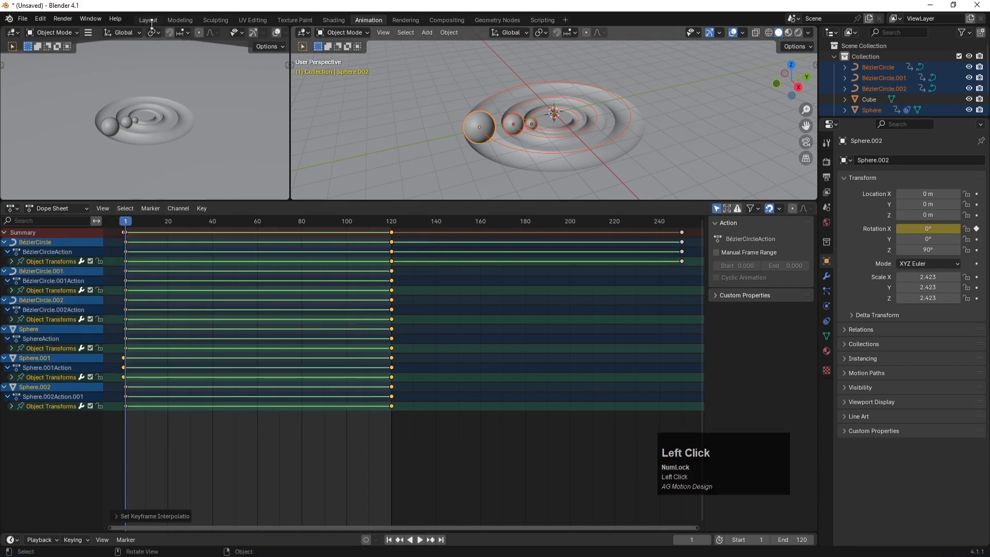
Return to the Layout workspace and play the animation to check the constant-speed motion, then stop playback.
left_click(148, 20)
left_click(422, 437)
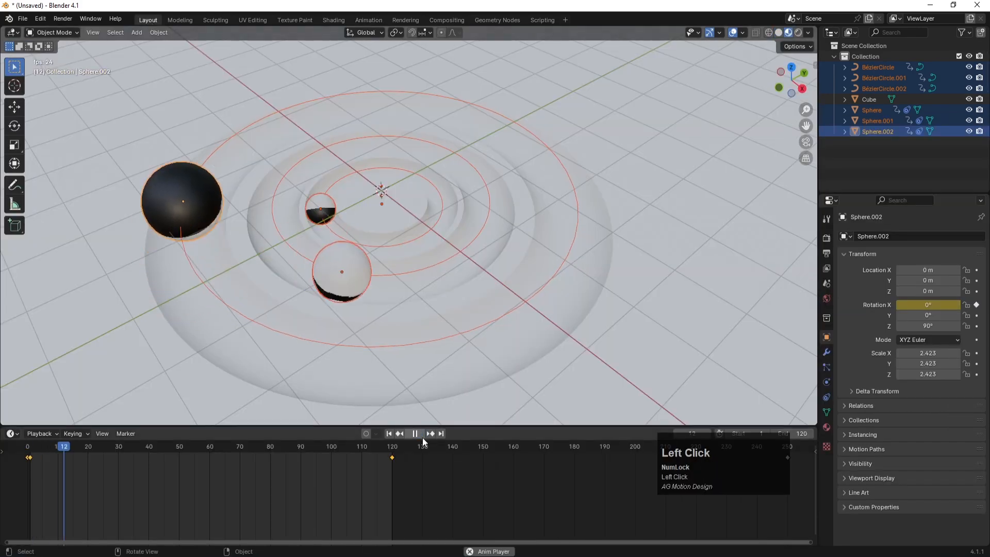
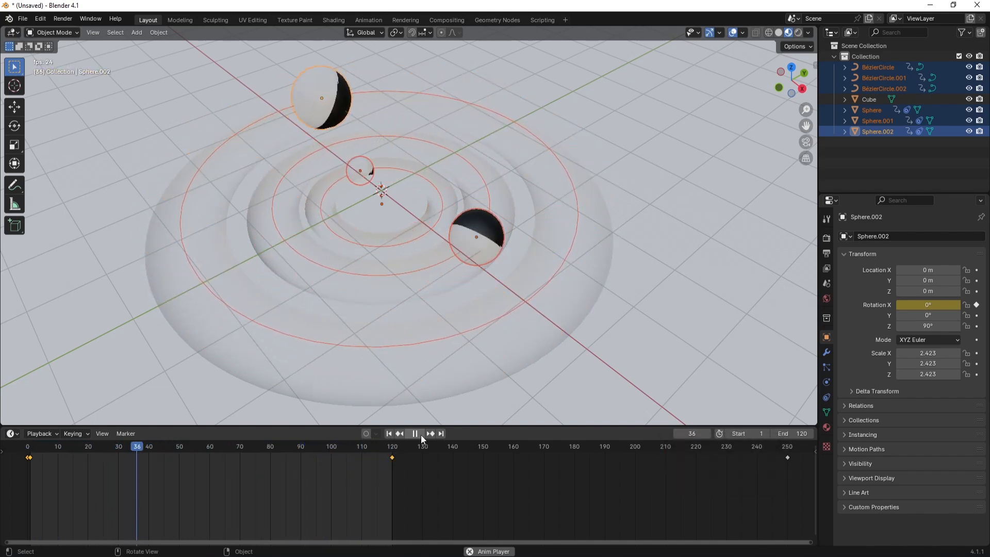
left_click(421, 435)
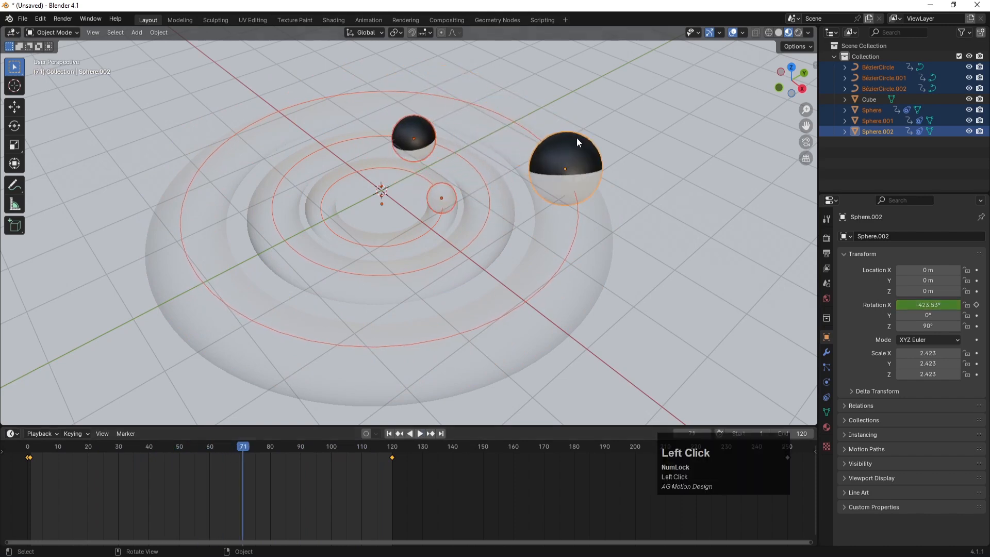
On frame 120, change the outermost sphere's X rotation to -360*5 (-1800°) and keyframe it.
left_click(430, 434)
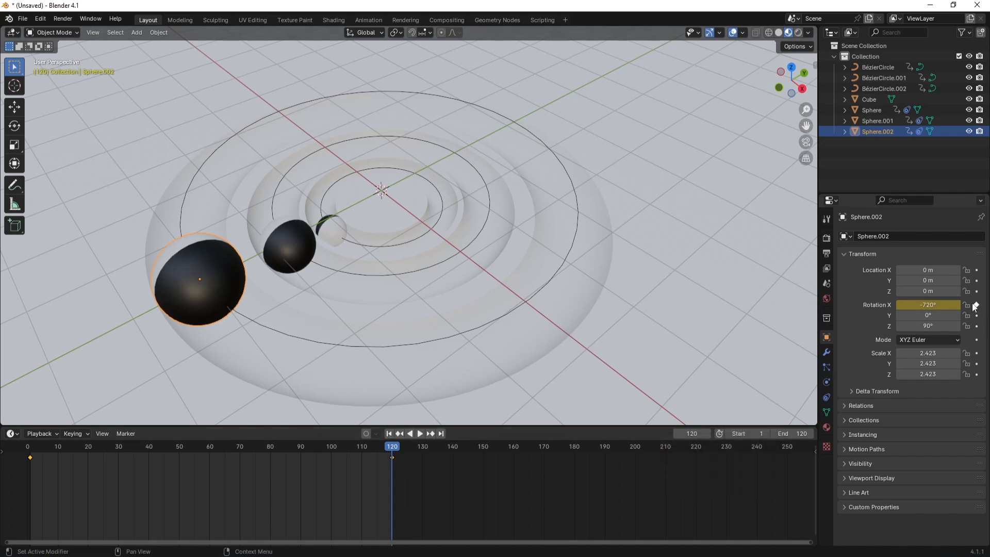
left_click(930, 308)
type("-36")
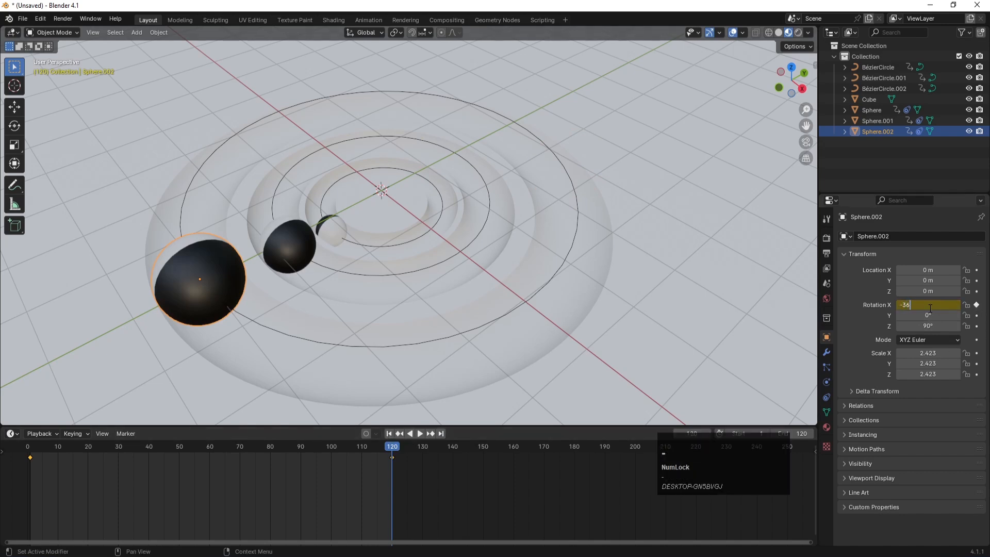
type("0*5")
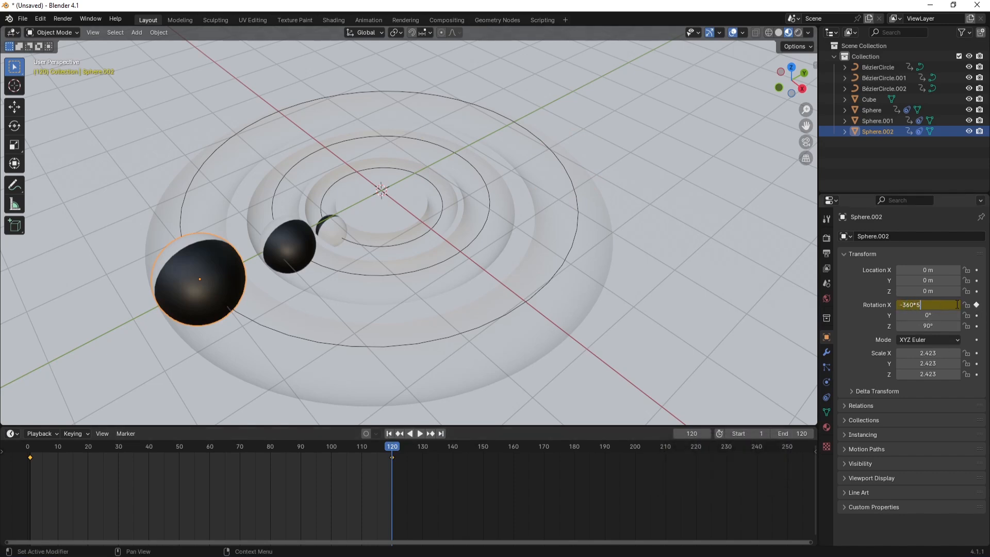
key("Return")
left_click(976, 305)
left_click(976, 305)
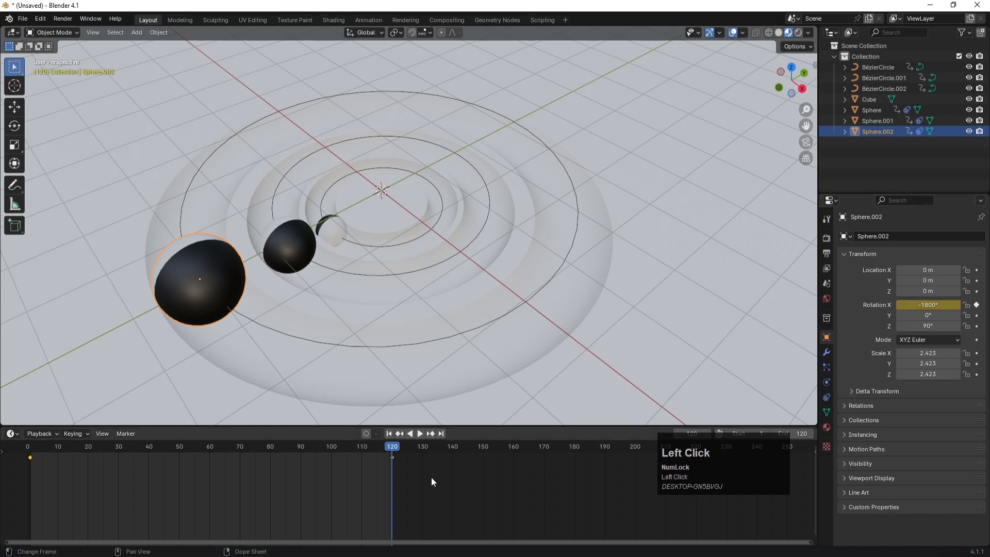
Play the animation from the first frame to check the outermost sphere's faster roll, stop it, and return to frame 1.
left_click(388, 435)
left_click(421, 433)
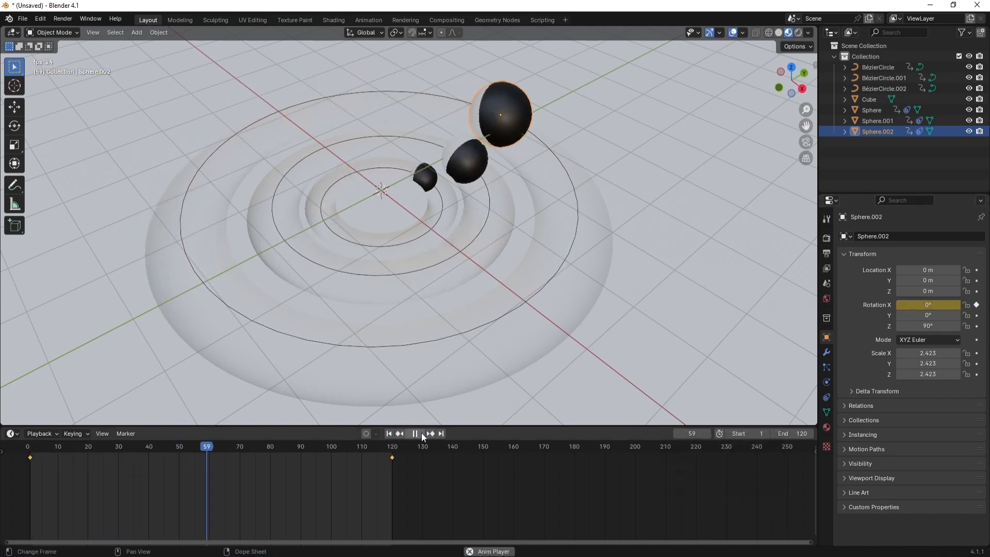
left_click(420, 434)
left_click(389, 434)
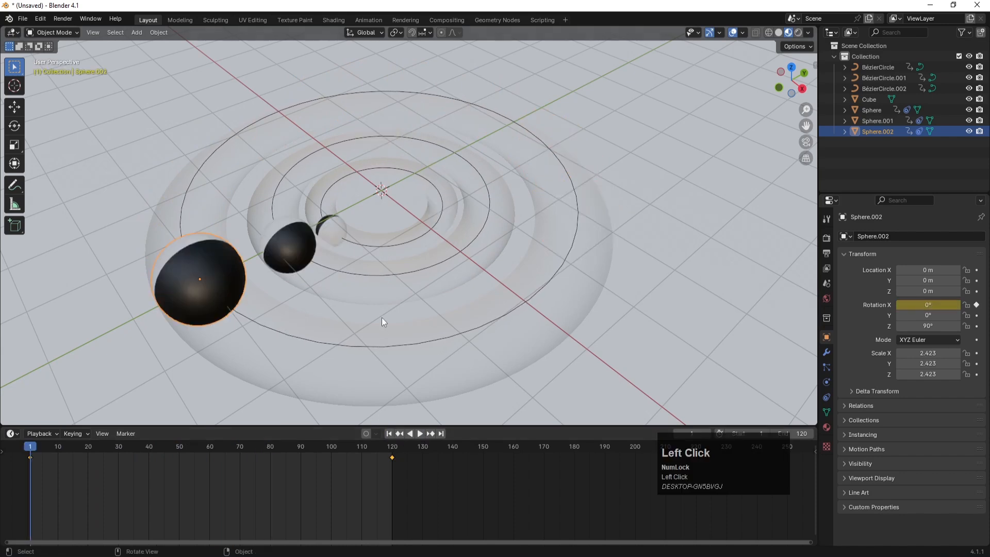
Add a camera to the scene and switch the viewport to look through it.
scroll(382, 322, "down", 3)
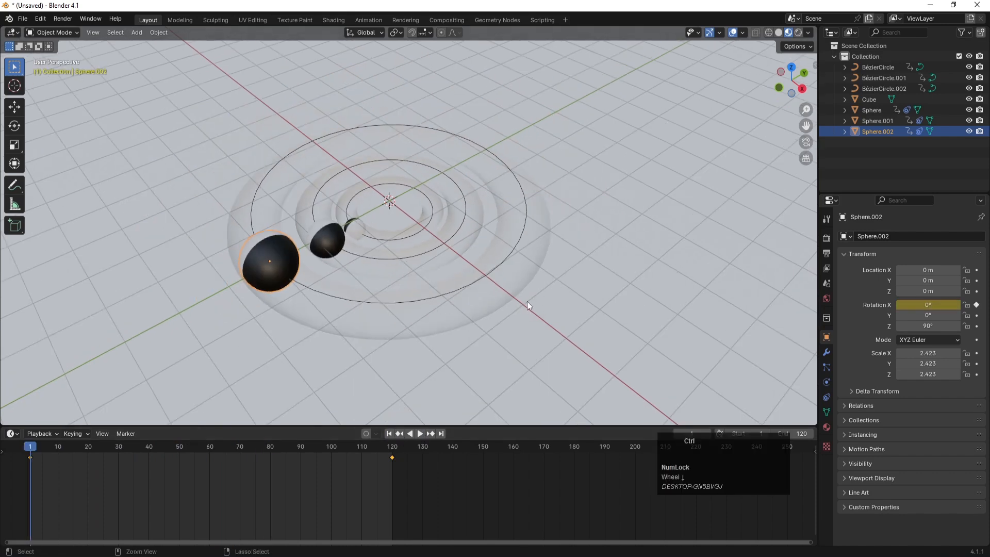
key("shift+a")
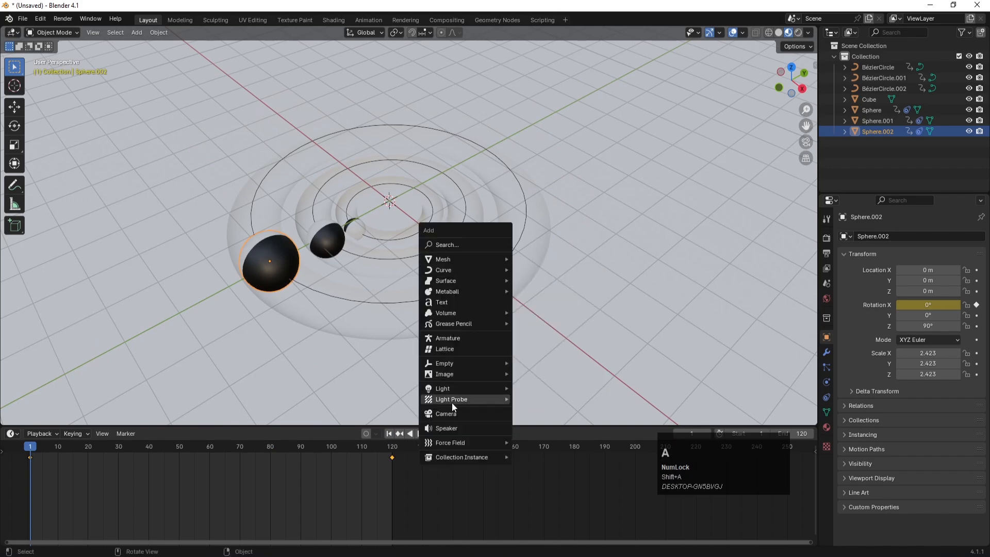
left_click(450, 418)
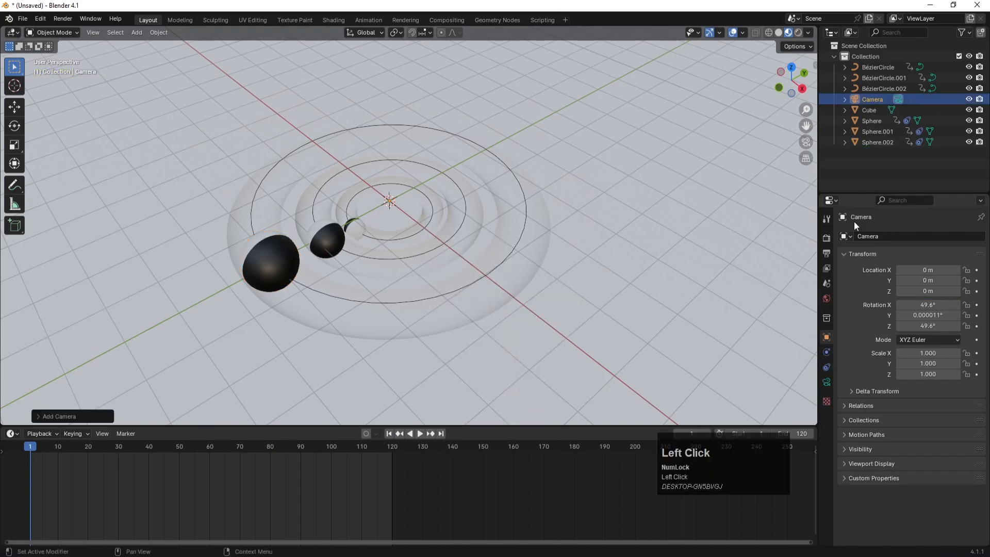
key("KP_0")
scroll(480, 256, "down", 3)
scroll(480, 256, "up", 3)
Lock the camera to the view and pull it back until the whole ringed slab and the spheres are framed.
key("n")
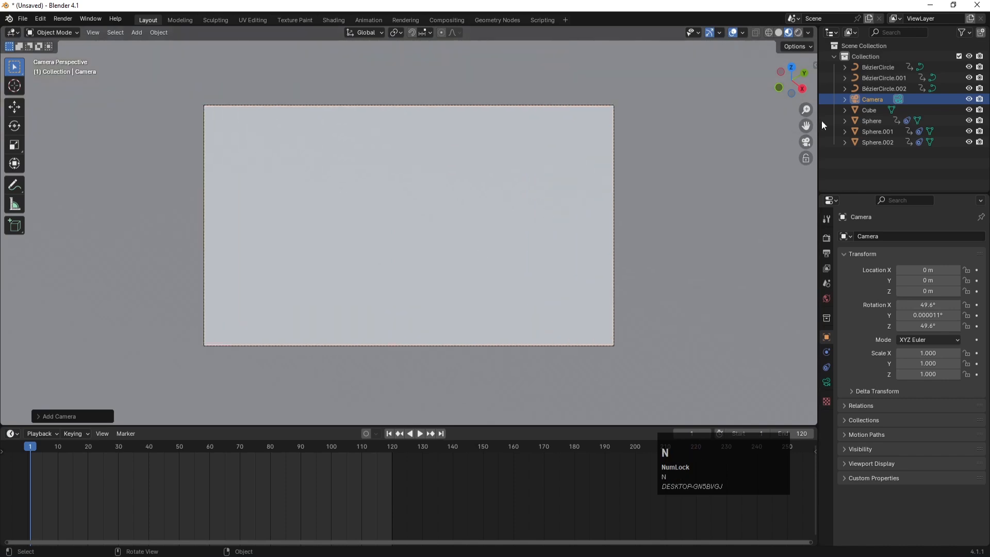
key("n")
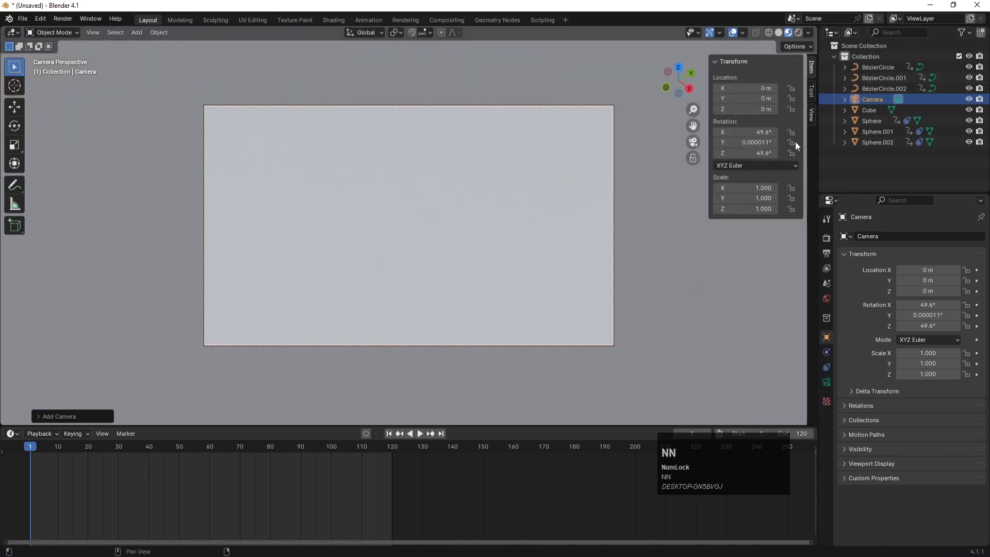
left_click(810, 117)
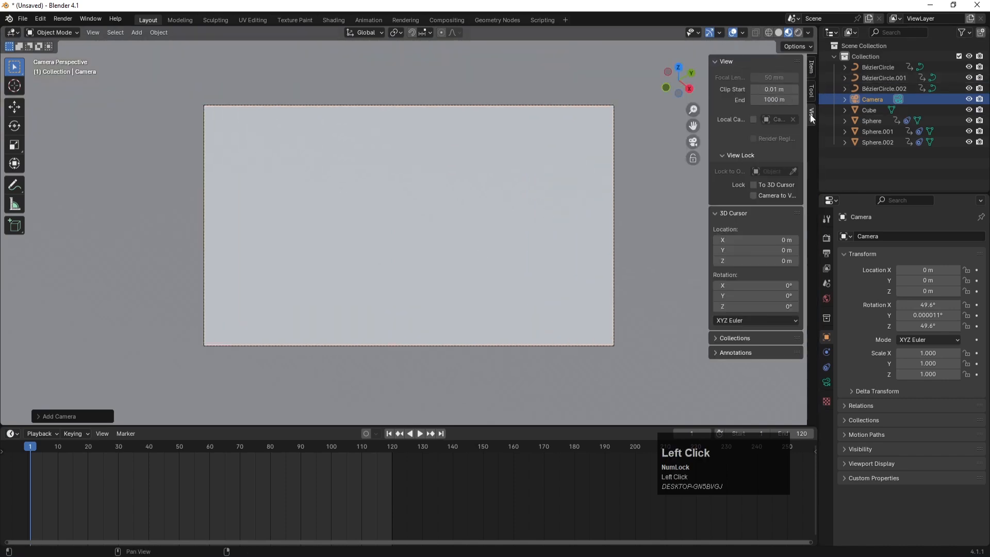
left_click(755, 195)
scroll(438, 264, "down", 4)
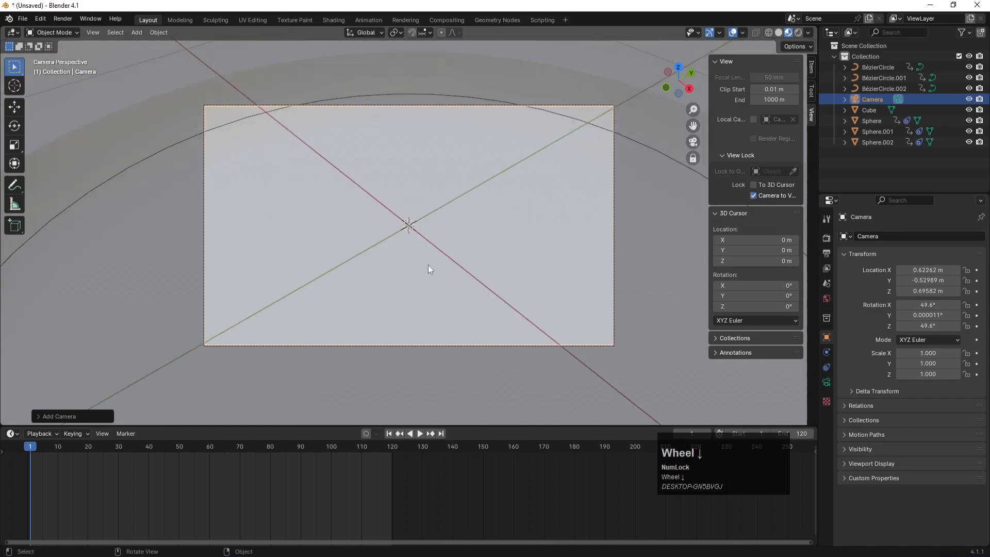
scroll(429, 265, "down", 4)
middle_click_drag(441, 255, 468, 225, "shift")
Unlock the camera from the view to enlarge its frame in the viewport, and lock it to the view again.
left_click(756, 195)
scroll(482, 217, "up", 4)
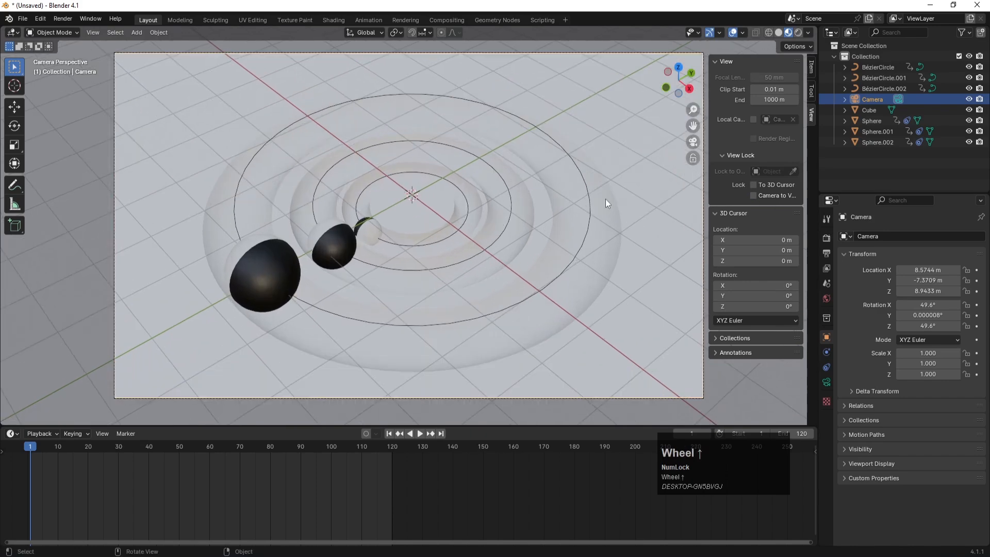
left_click(754, 196)
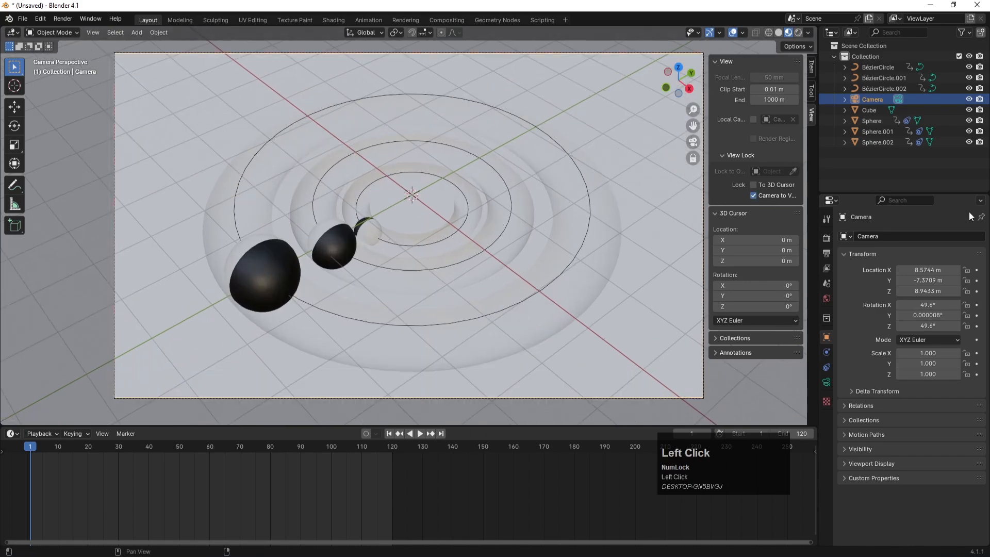
Set the camera's focal length to 180 mm.
left_click(827, 382)
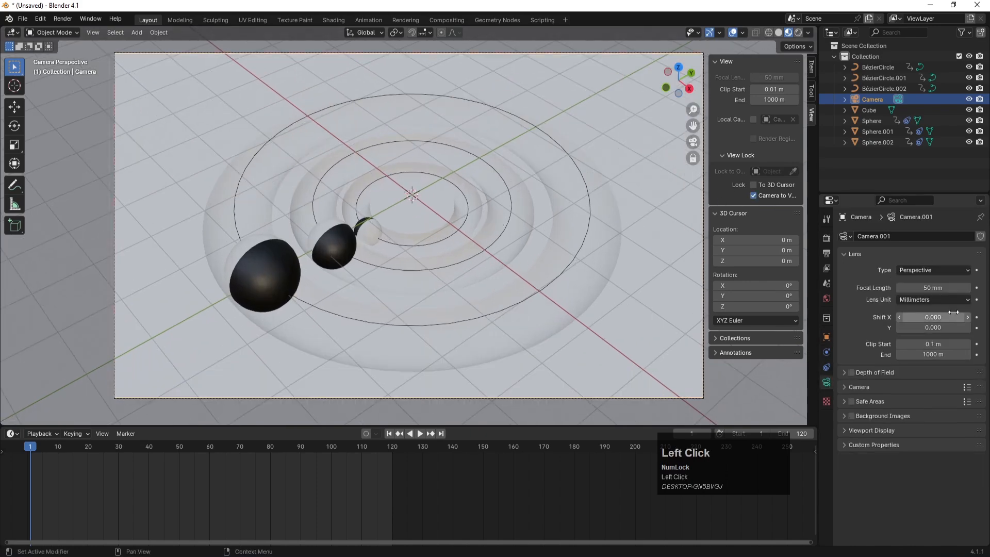
mouse_move(918, 284)
left_mouse_down()
mouse_move(961, 285)
mouse_move(924, 287)
left_mouse_up()
left_click(925, 287)
type("1")
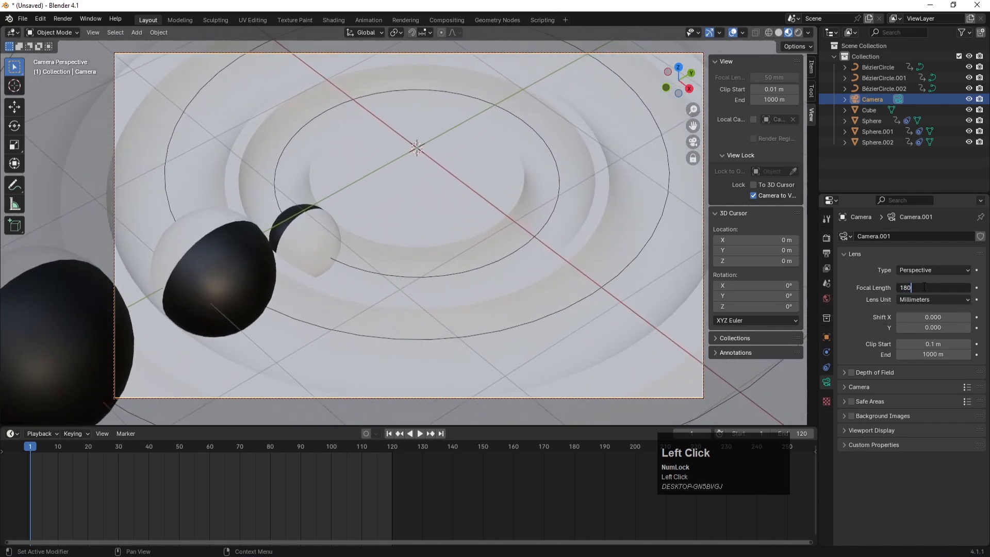
type("80")
key("Return")
Pull the locked camera back and shift it until all ring grooves and the three spheres fit inside the frame.
scroll(423, 212, "down", 5)
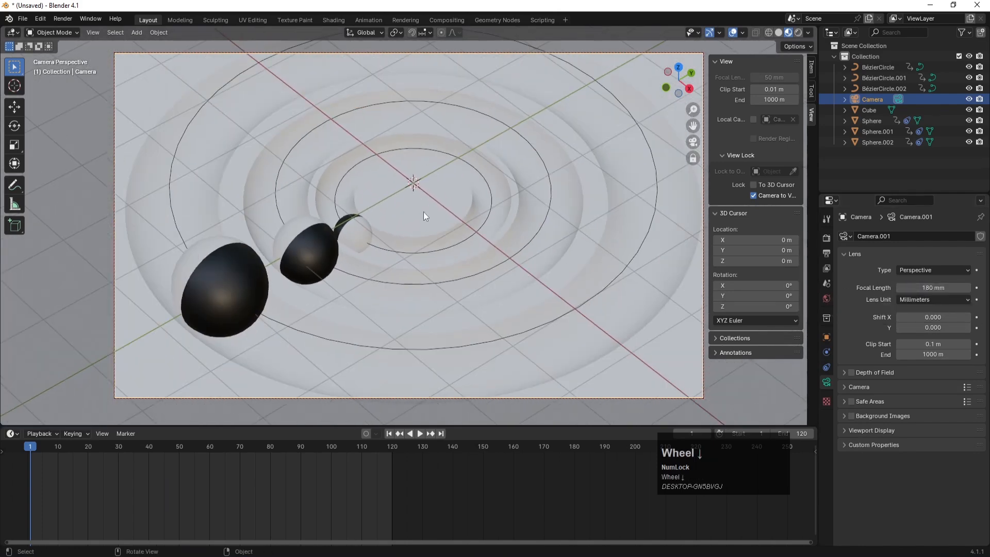
scroll(423, 212, "down", 2)
middle_click_drag(423, 212, 431, 189, "shift")
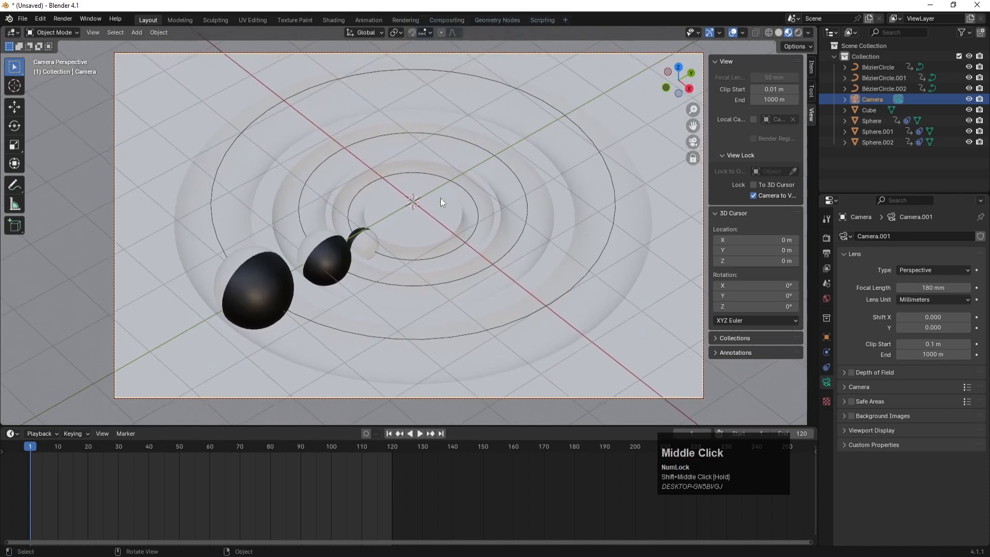
left_click(793, 60)
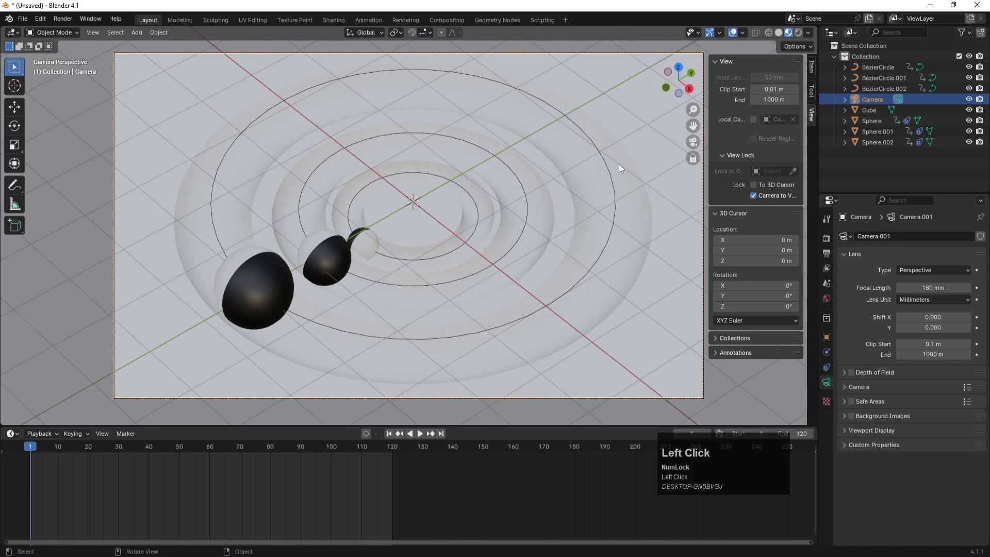
Switch the viewport to rendered shading, hide its sidebar, and deselect the camera.
key("z")
left_click(617, 103)
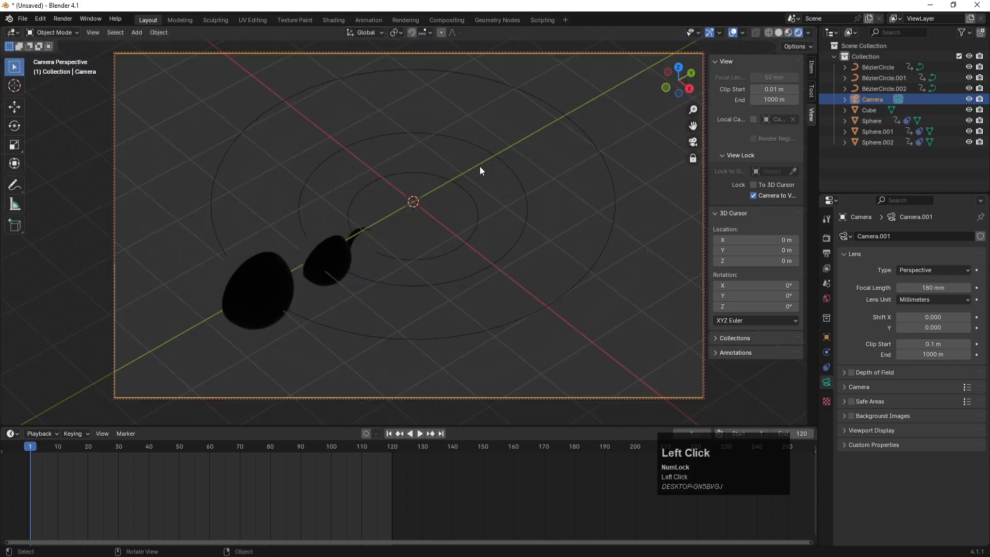
key("n")
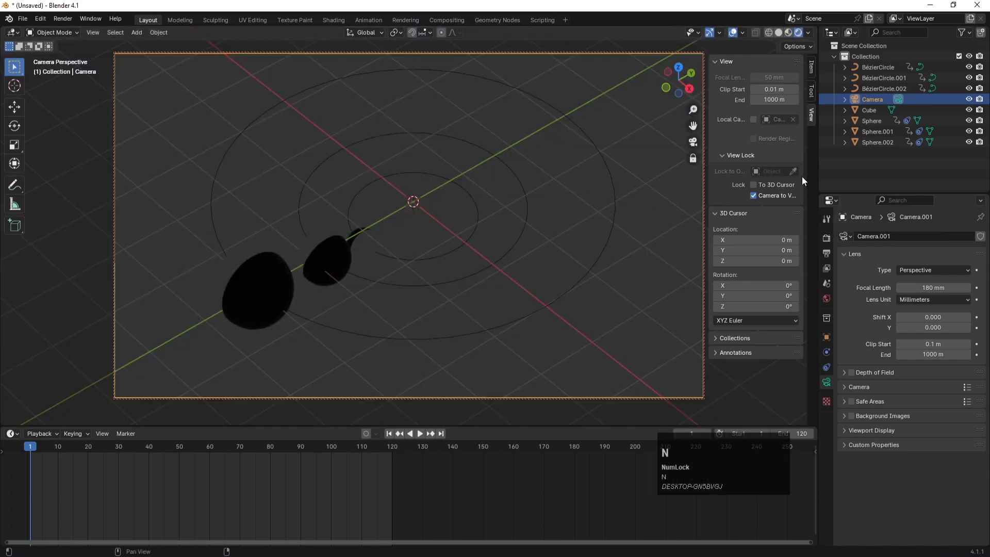
key("n")
left_click(858, 169)
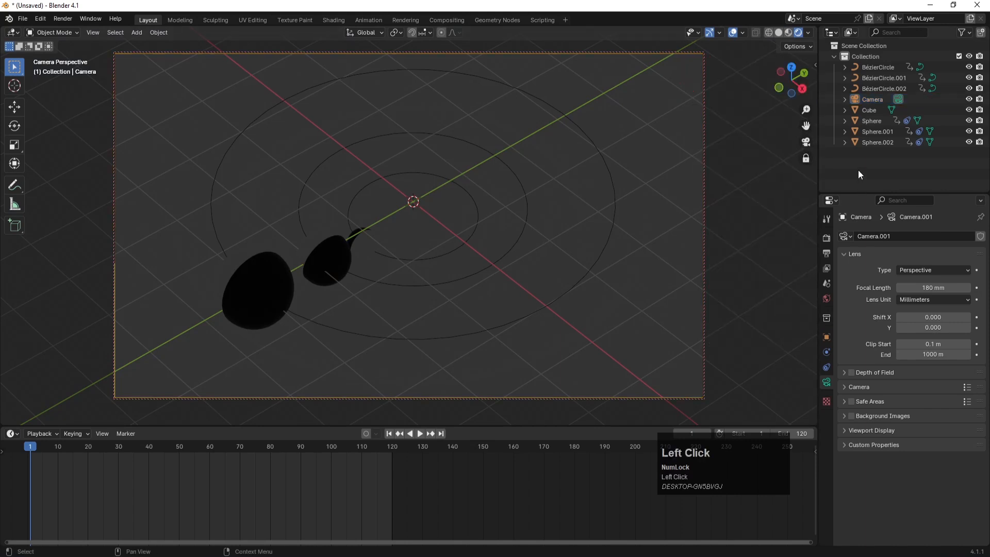
Set the render engine to Cycles and enable viewport denoising.
left_click(827, 239)
left_click(926, 239)
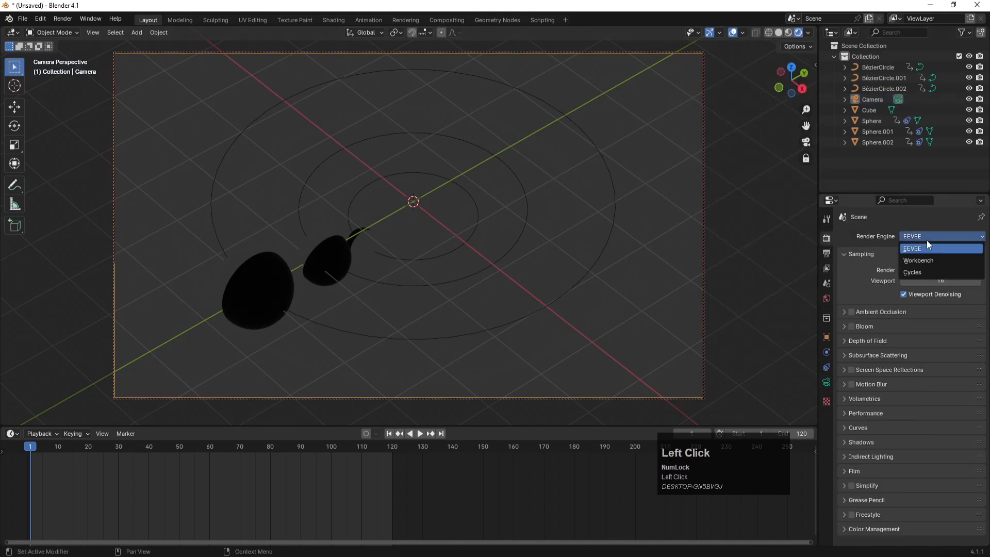
left_click(914, 271)
left_click(857, 363)
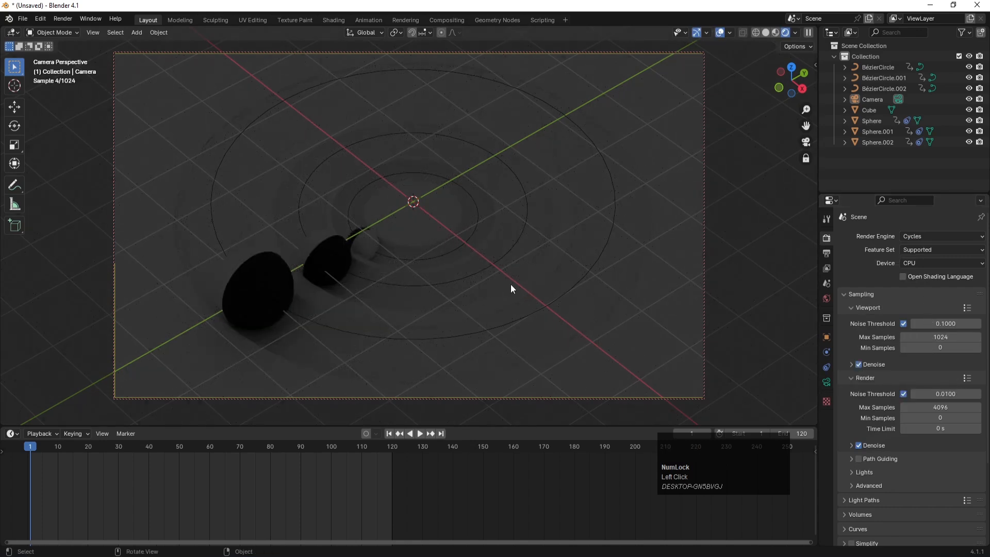
Select the ringed slab and inspect its assigned material and surface settings.
left_click(617, 203)
left_click(641, 178)
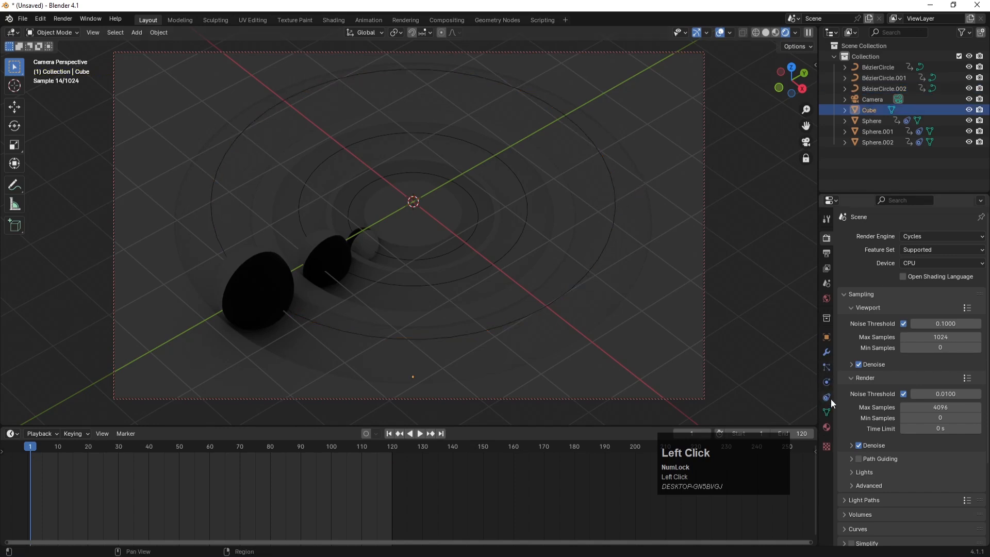
left_click(826, 427)
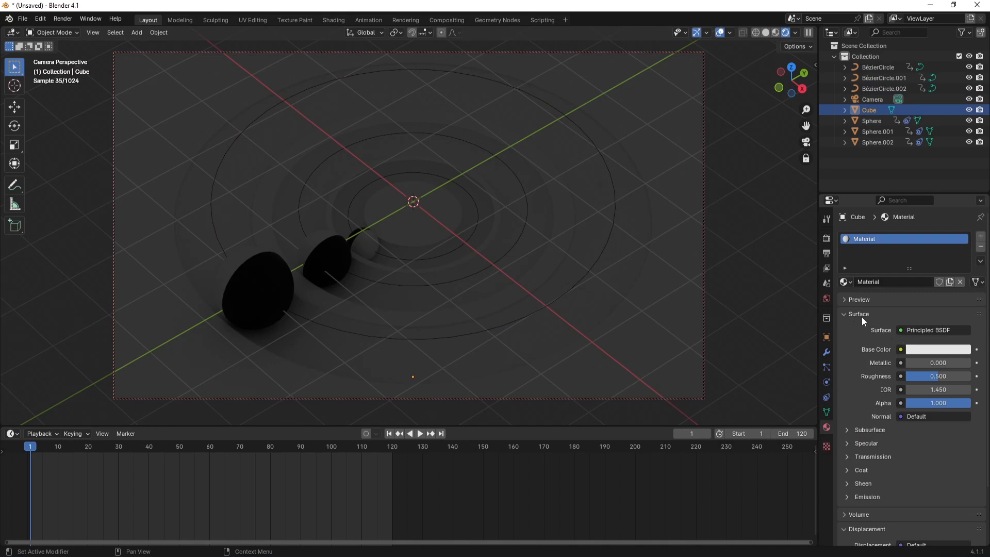
left_click(845, 281)
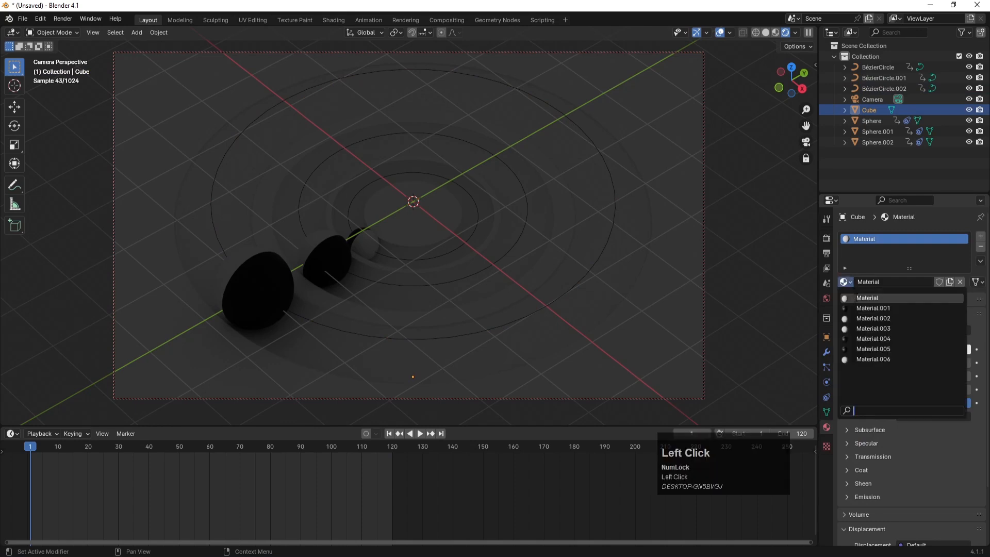
left_click(855, 298)
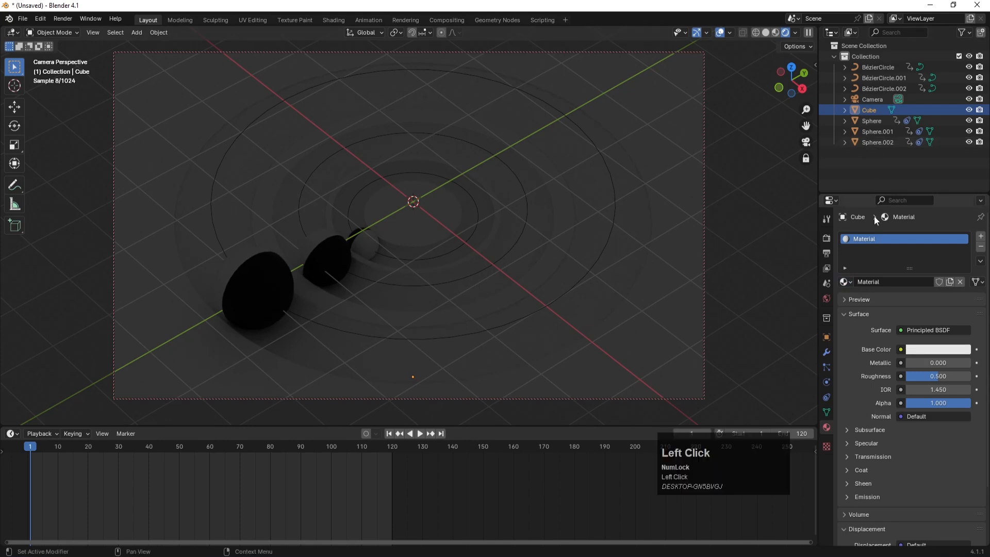
left_click(844, 111)
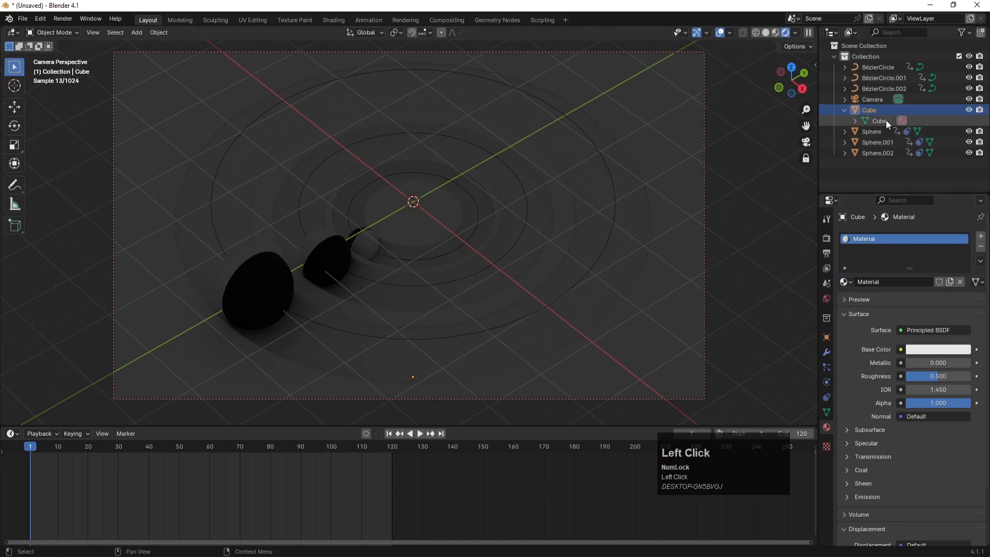
left_click(899, 120)
left_click(845, 110)
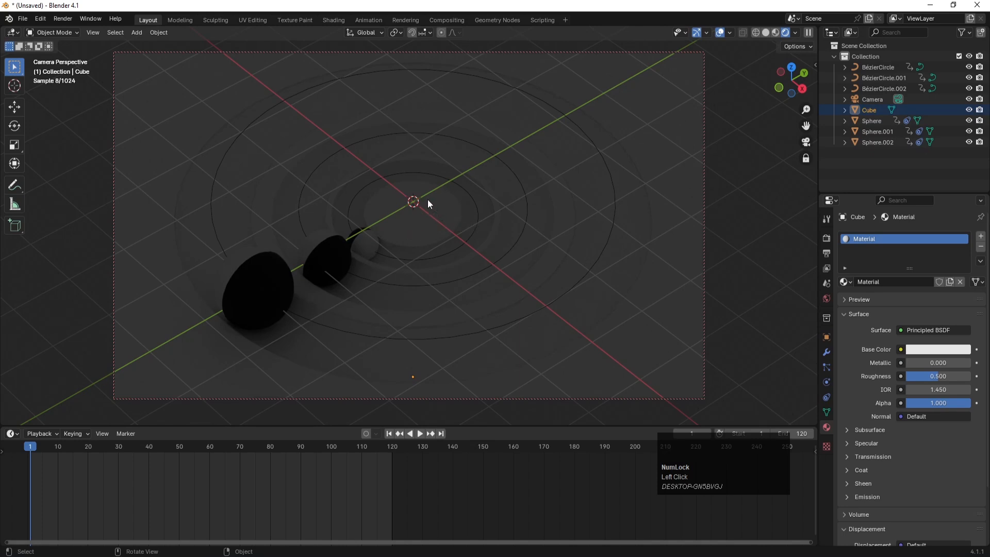
Add an area light at the scene centre and scale it up until it extends past the ring grooves.
key("shift+a")
mouse_move(413, 187)
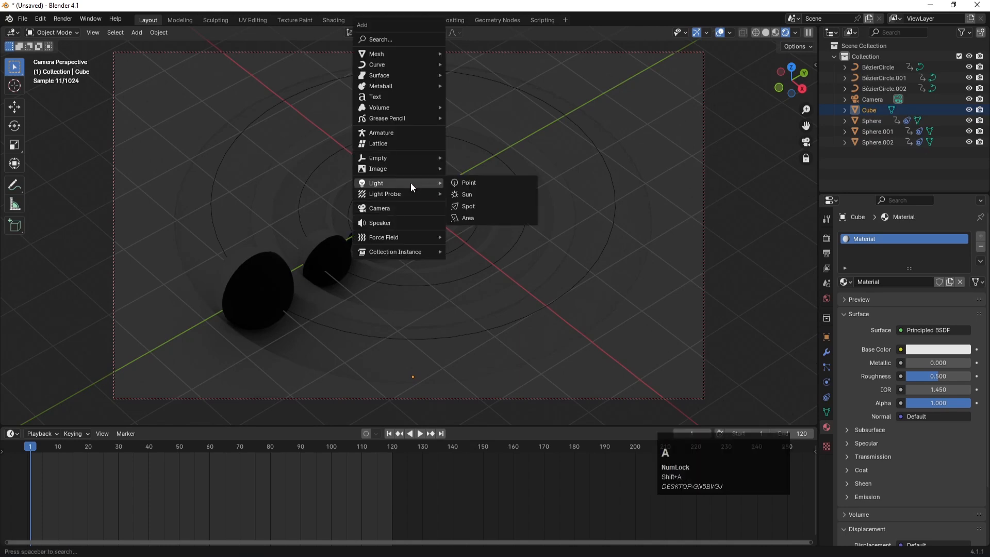
left_click(471, 215)
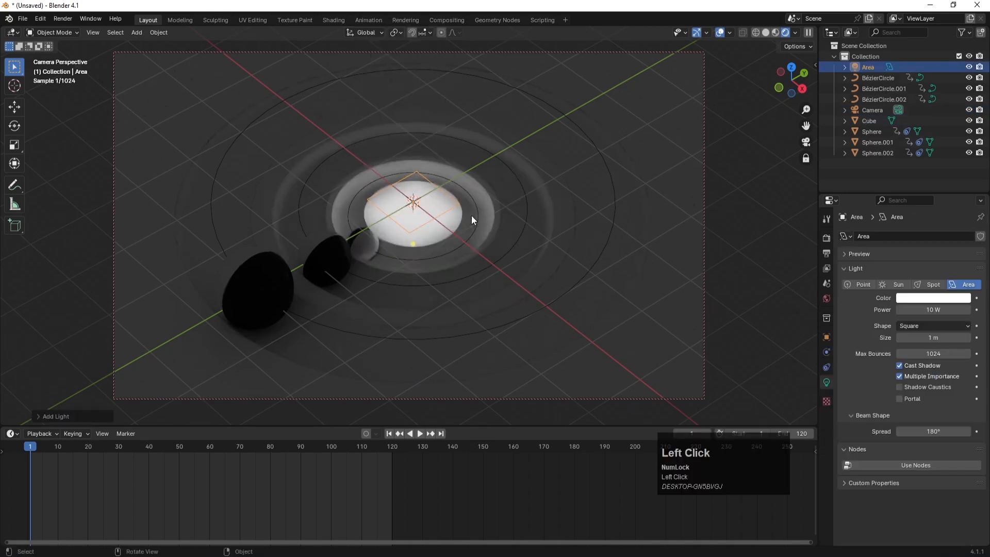
key("s")
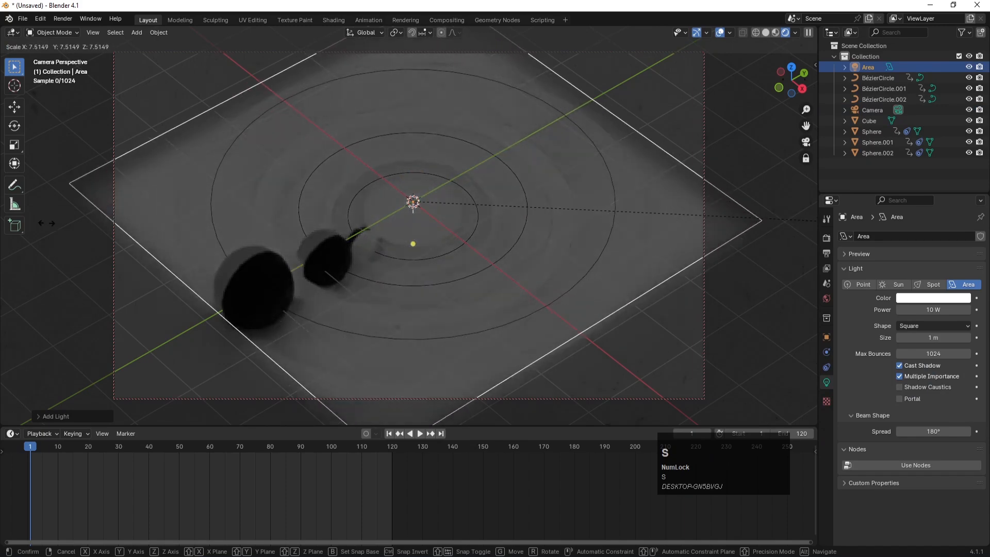
left_click(327, 216)
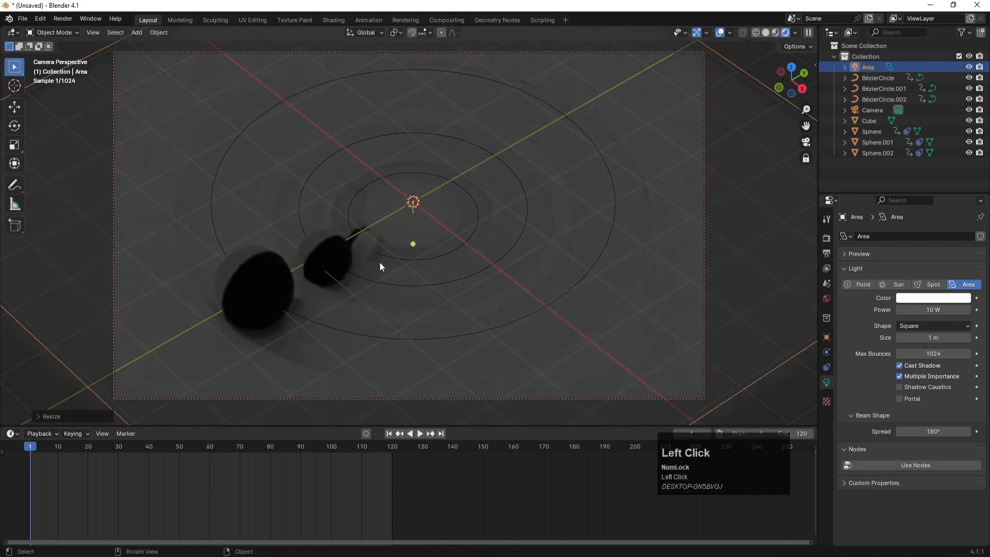
Raise the area light straight up above the slab in the front view and return to the camera view.
key("KP_1")
scroll(393, 265, "up", 2)
key("g")
key("z")
left_click(391, 181)
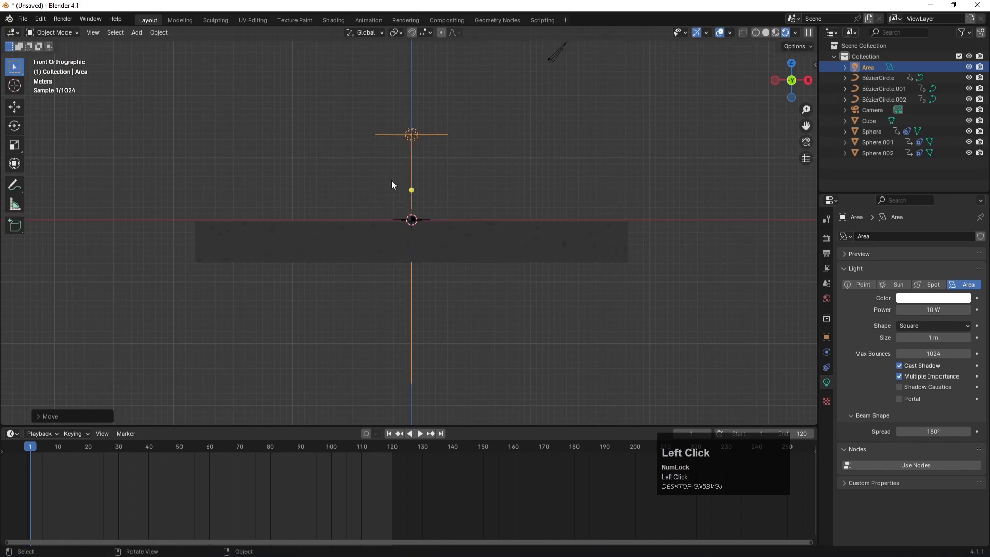
key("KP_0")
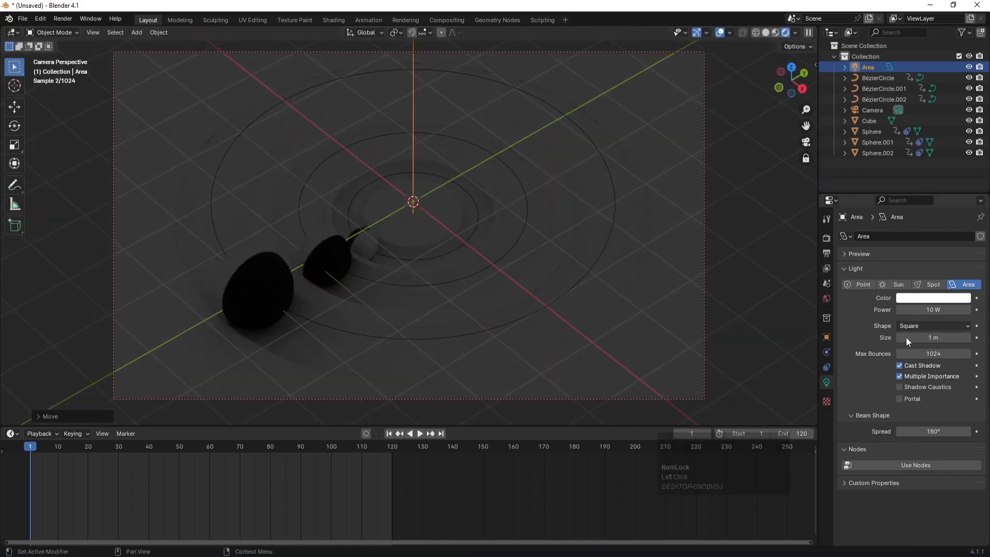
Try 500 W for the area light's power and settle on 1000 W.
left_click(918, 311)
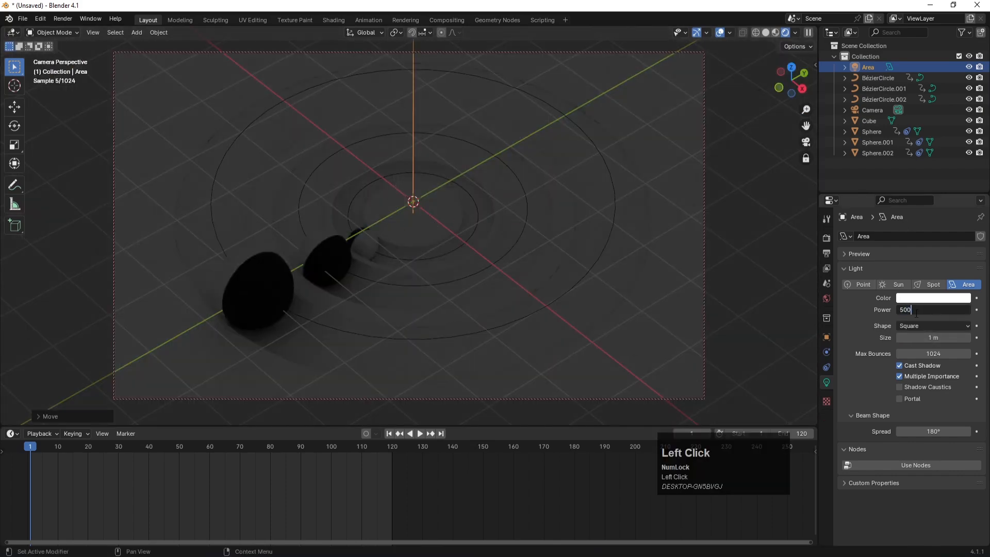
key("Return")
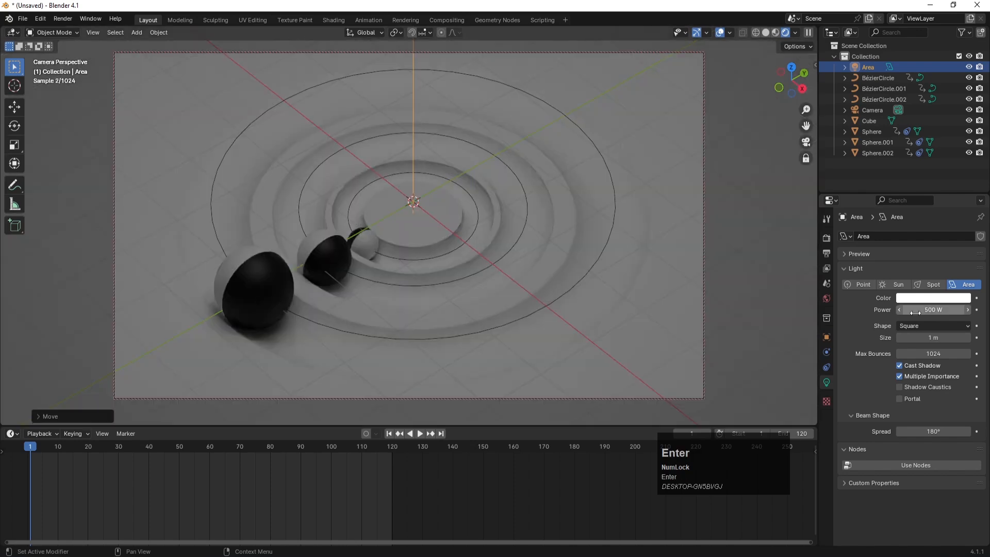
left_click(915, 313)
key("Return")
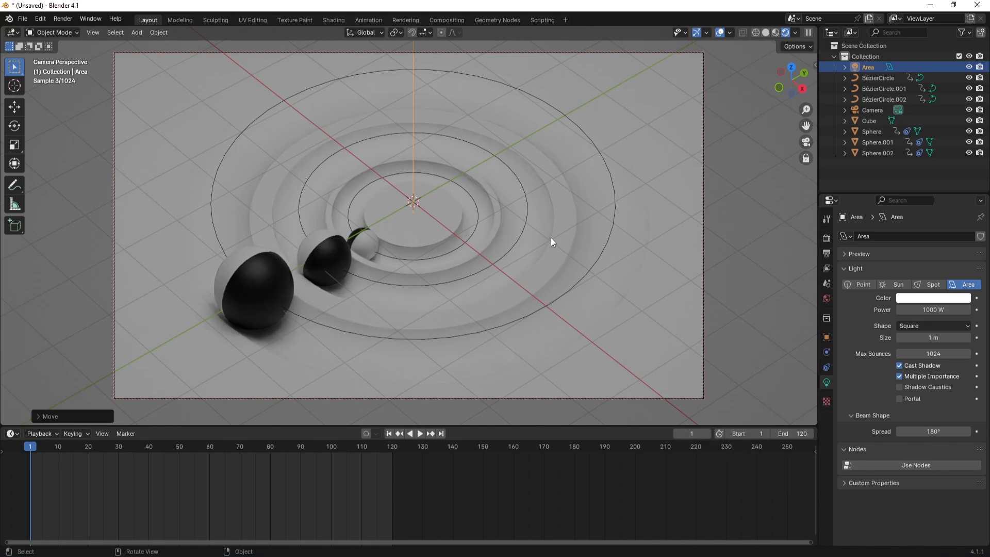
View the scene from the top and switch the render engine to EEVEE.
key("KP_7")
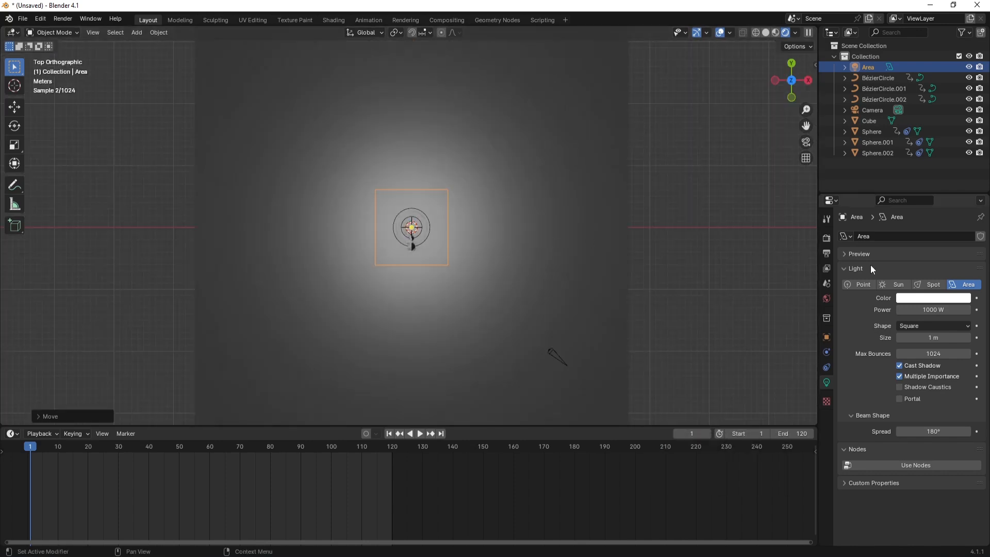
left_click(826, 239)
left_click(907, 236)
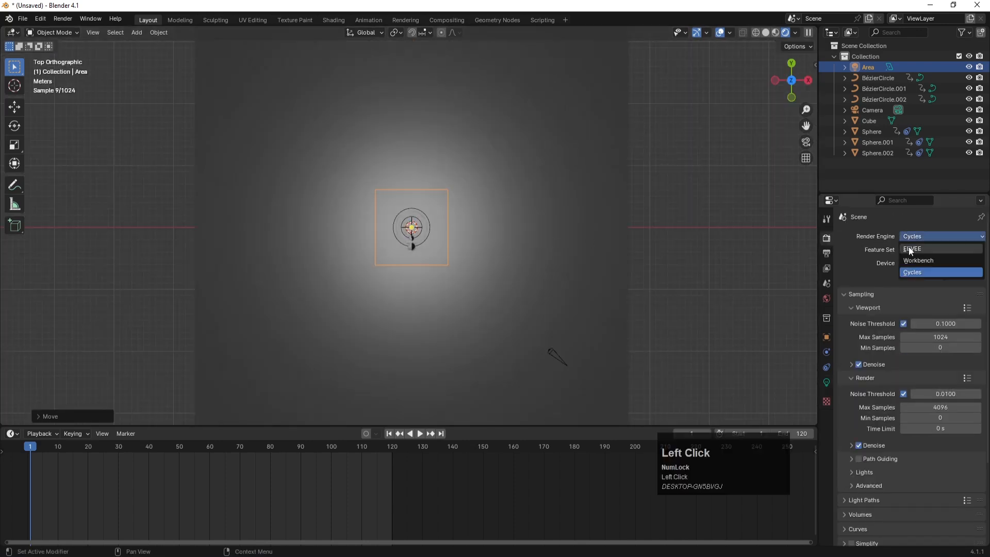
left_click(913, 248)
scroll(429, 228, "up", 3)
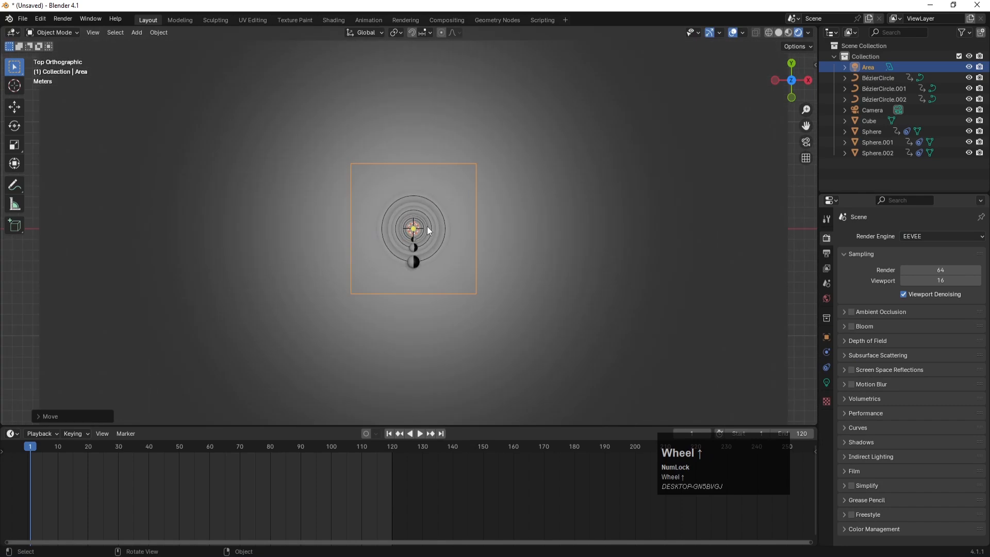
Duplicate the area light diagonally beyond the rings on the camera's side and rotate the copy about 45° clockwise in top view.
key("shift+d")
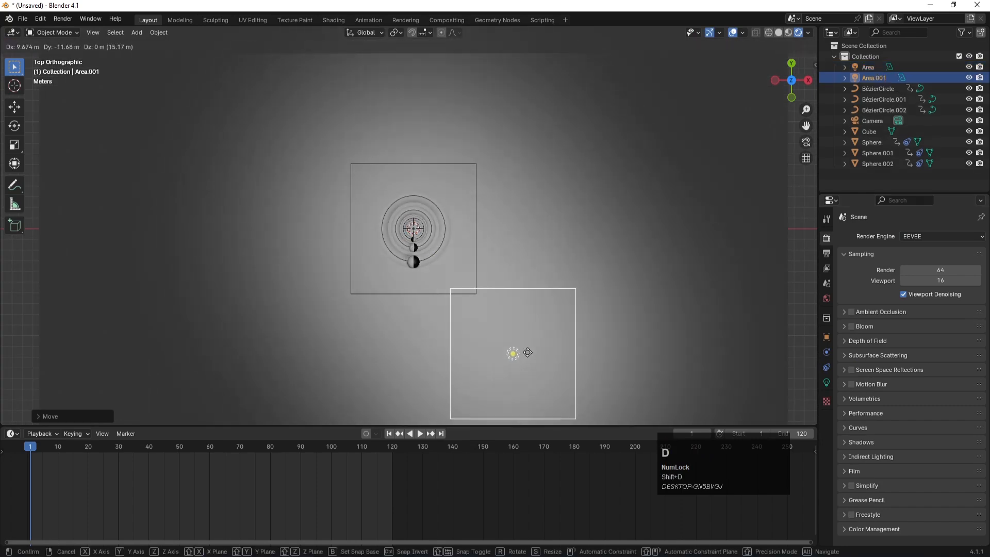
left_click(552, 357)
key("r")
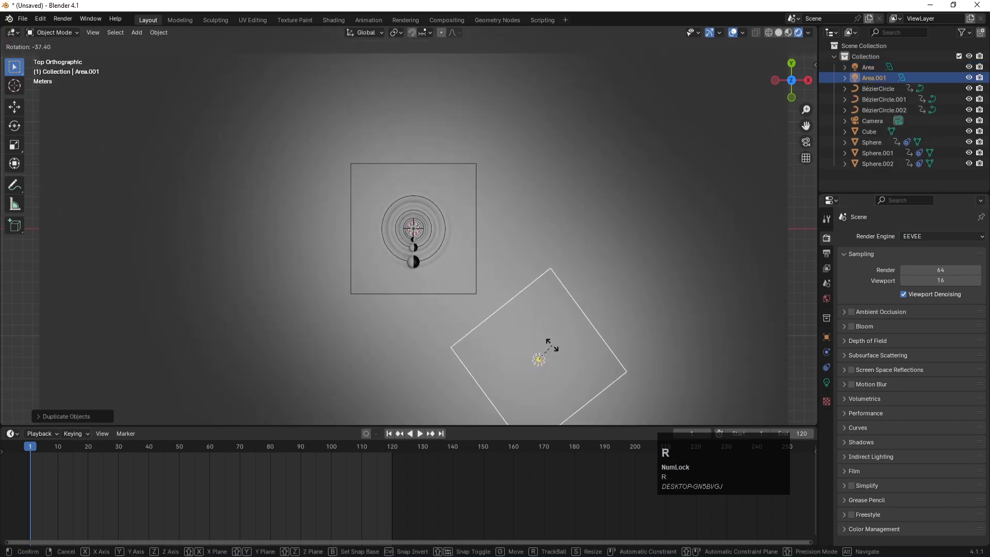
left_click(551, 343)
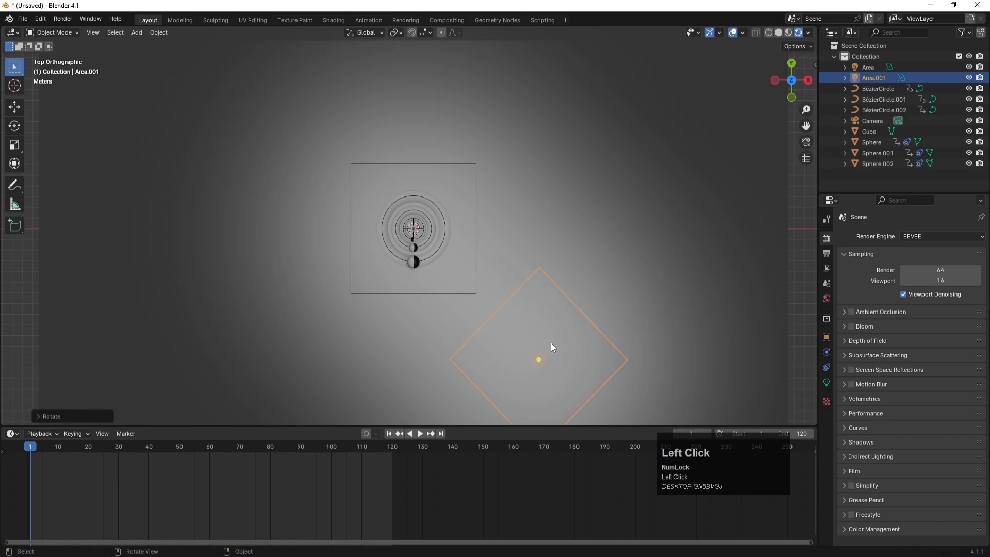
Tilt the duplicated area light toward the slab's centre in the front view and move it slightly farther outward.
key("KP_1")
key("r")
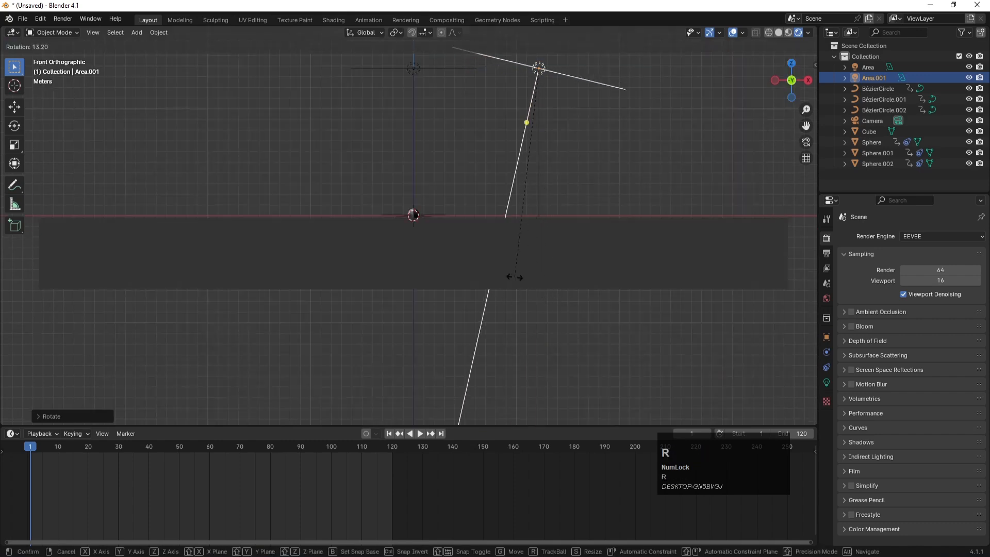
left_click(421, 208)
key("g")
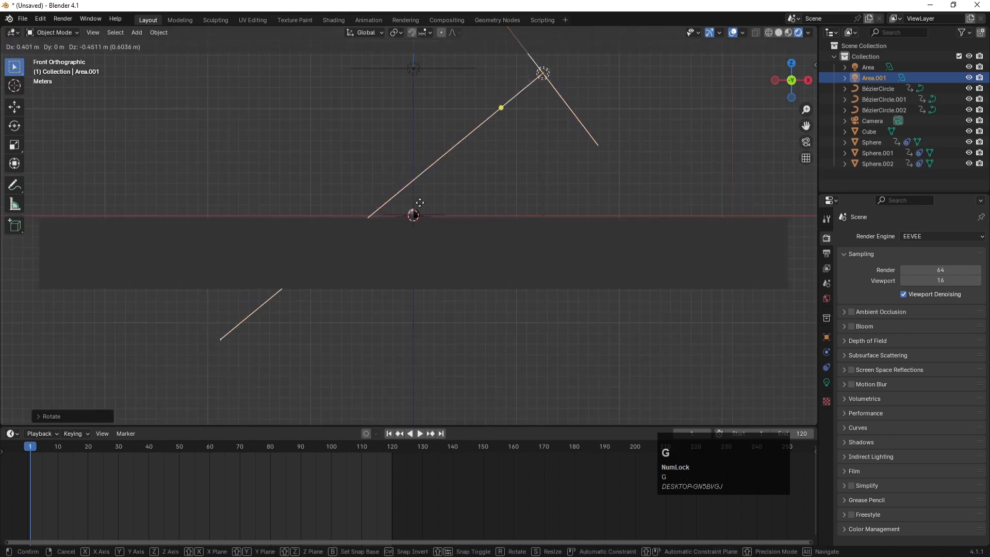
left_click(449, 216)
Rotate the duplicated area light about 38° clockwise in top view so it aims at the rings.
key("KP_7")
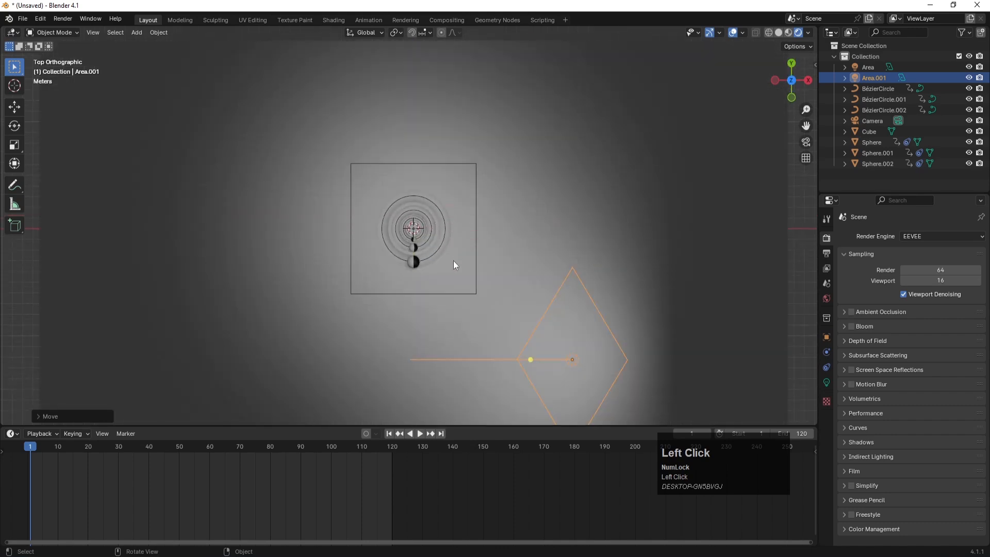
key("r")
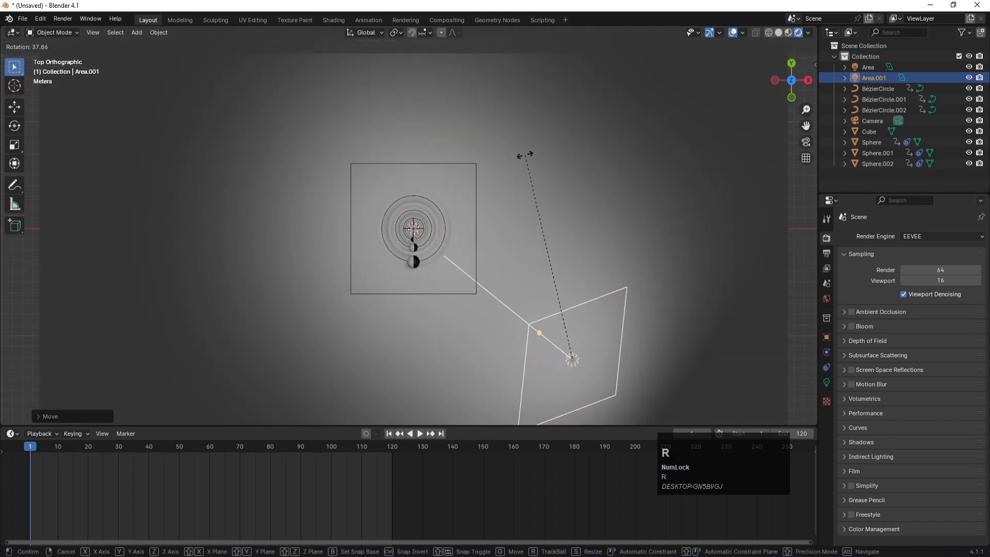
left_click(525, 154)
Duplicate the angled area light to the opposite side along Y, rotate the copy to face the rings and adjust its position.
key("shift+d")
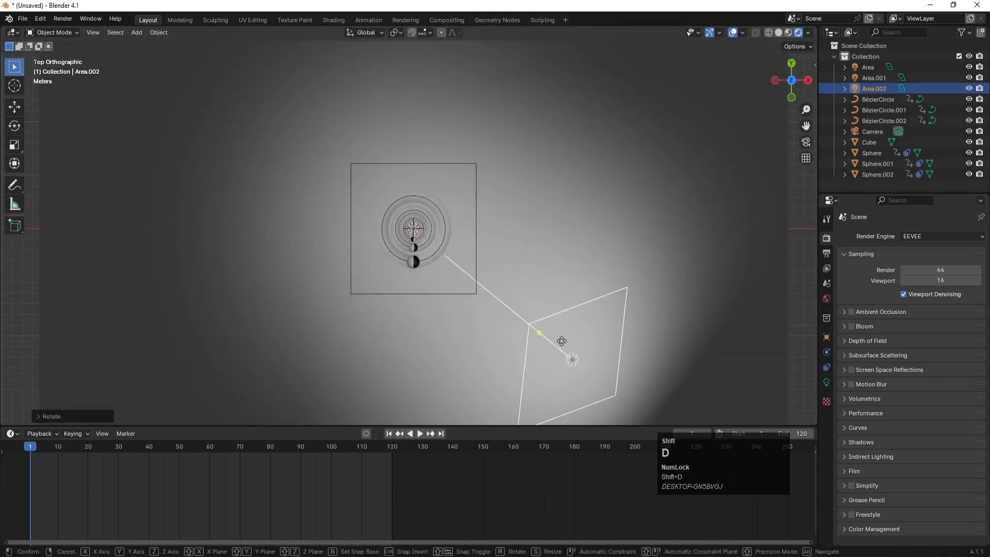
left_click(573, 110)
key("r")
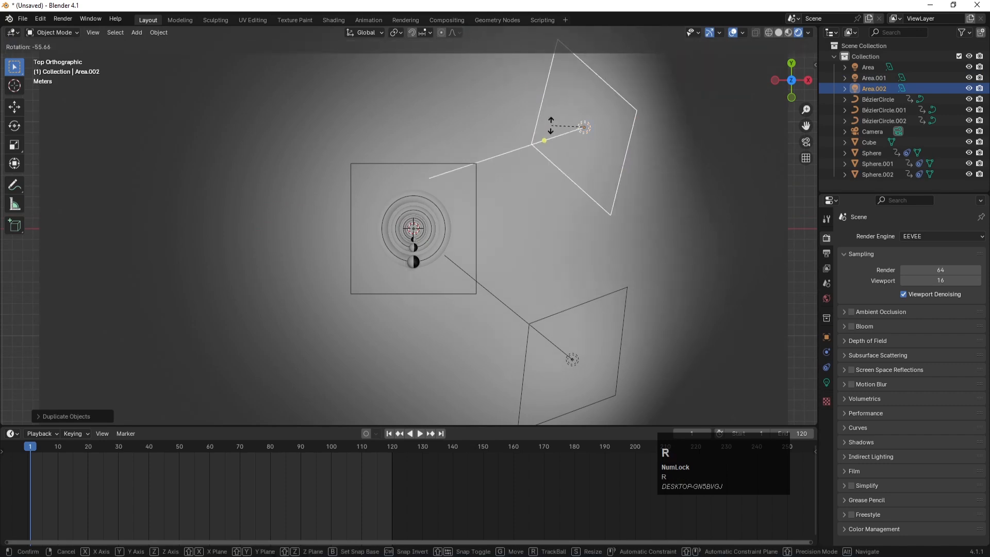
left_click(522, 141)
key("g")
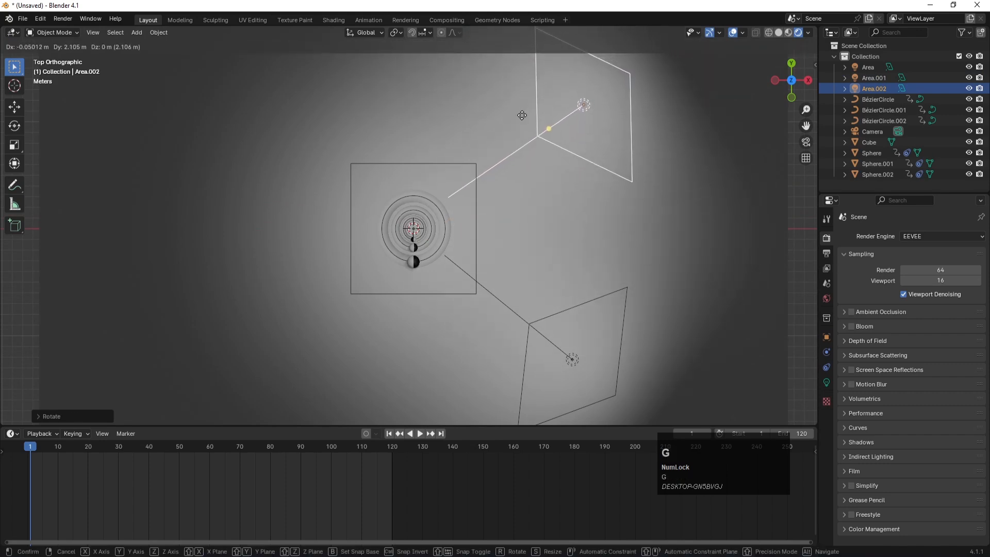
left_click(523, 122)
Duplicate both angled area lights to the far side of the slab along X and rotate the pair to face the rings.
left_click(570, 356, "shift")
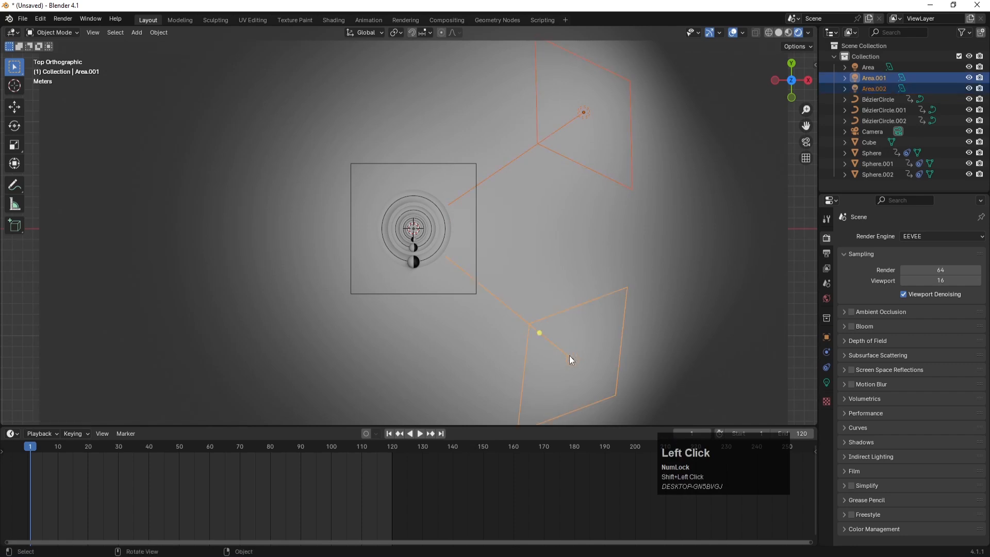
key("shift+d")
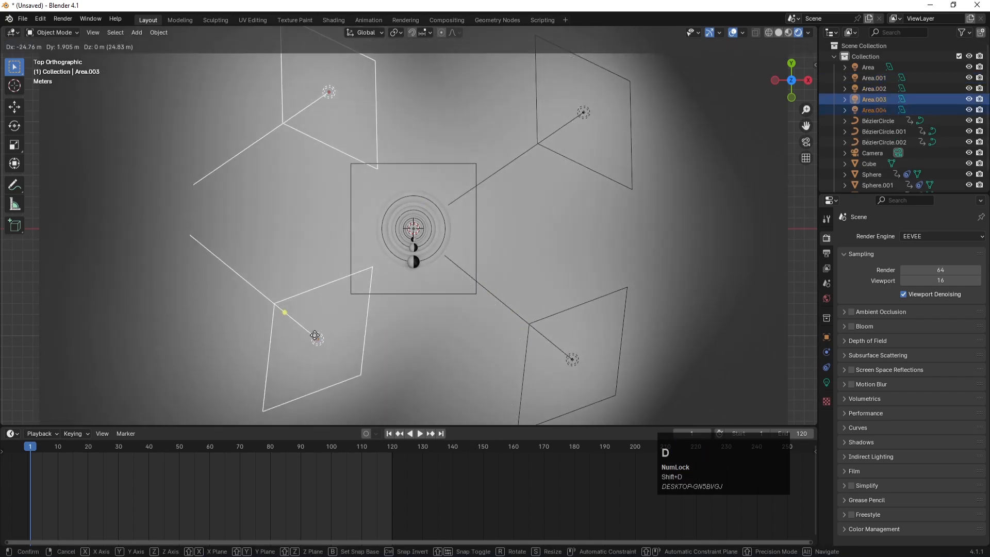
left_click(300, 345)
key("r")
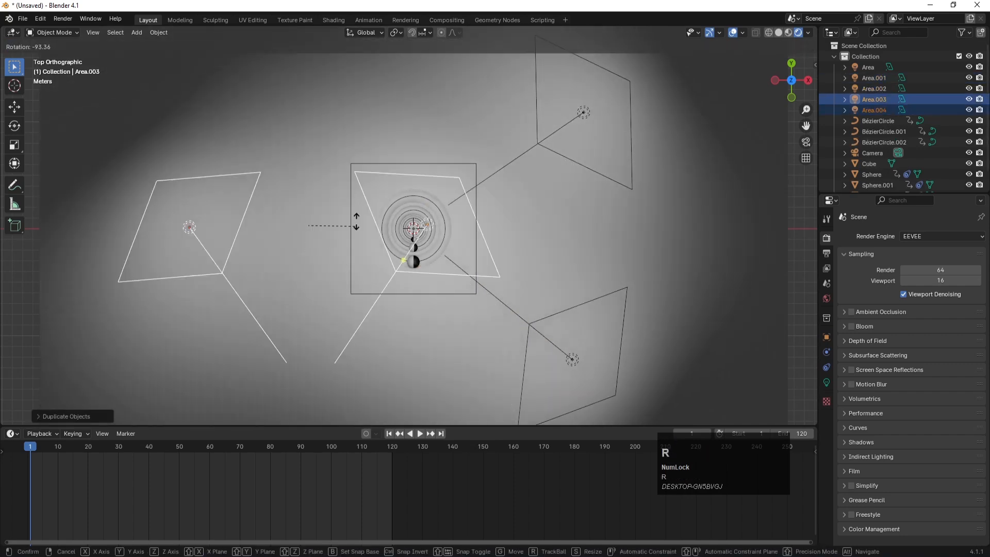
left_click(312, 140)
left_click_drag(314, 146, 273, 146)
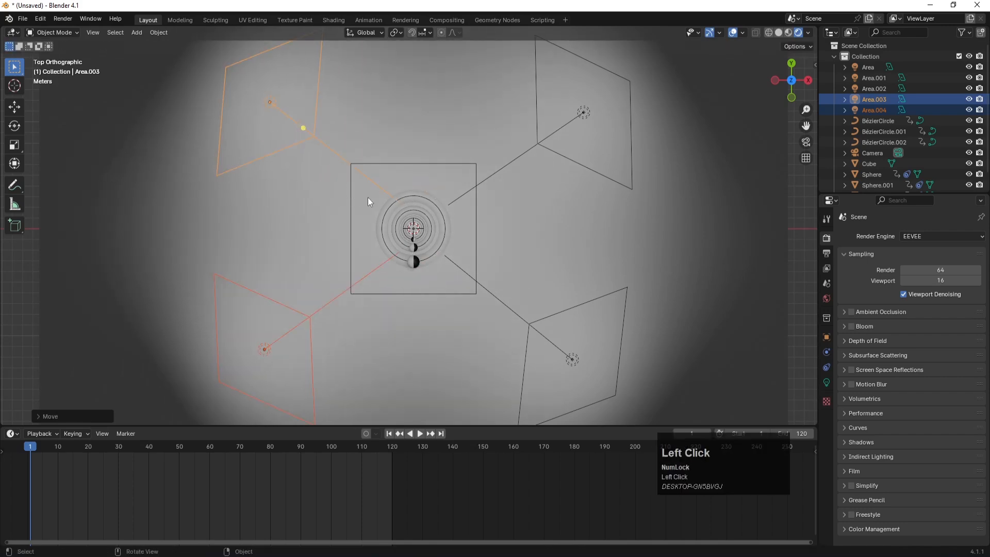
In camera view, set the Area.004 light's power to 3000 W with Area.002 and Area.003 also selected.
key("KP_0")
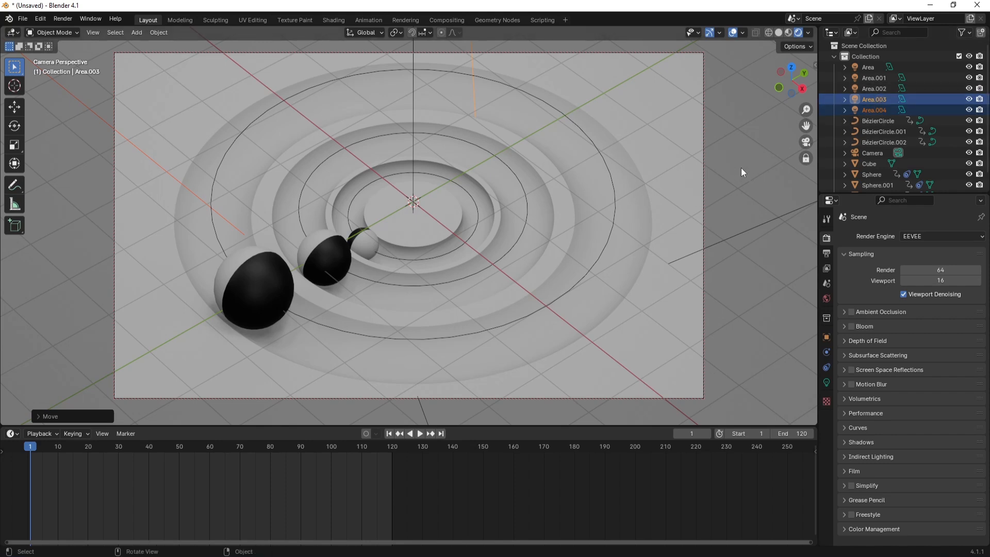
left_click(872, 98)
left_click(876, 110)
left_click(827, 384)
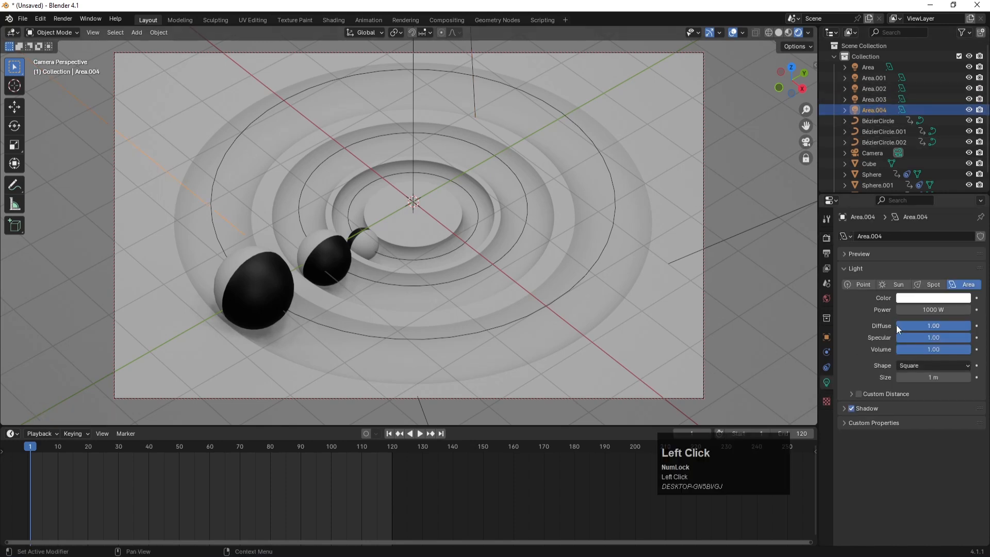
left_click(877, 100, "shift")
left_click(873, 90, "shift")
left_click(923, 309)
type("300")
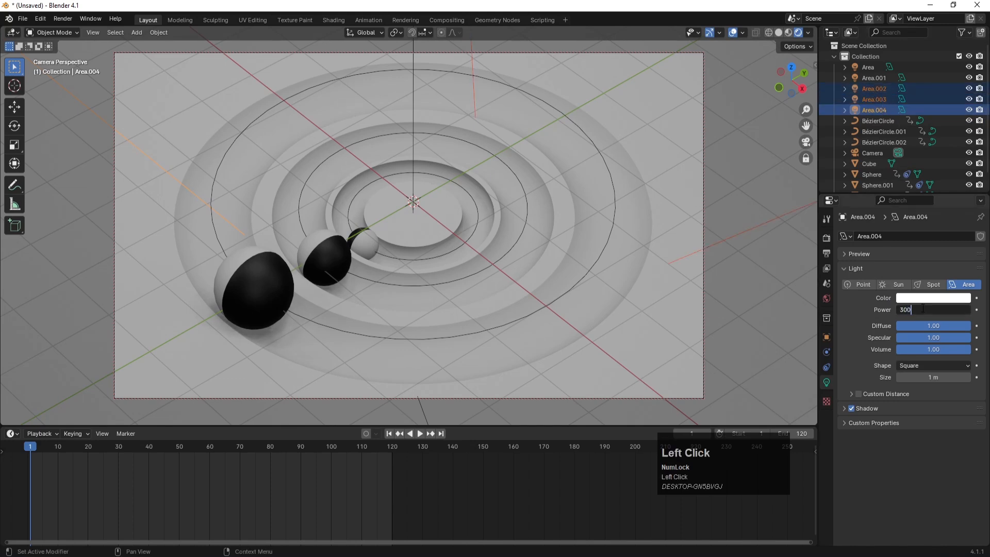
type("0")
key("Return")
left_click(923, 309)
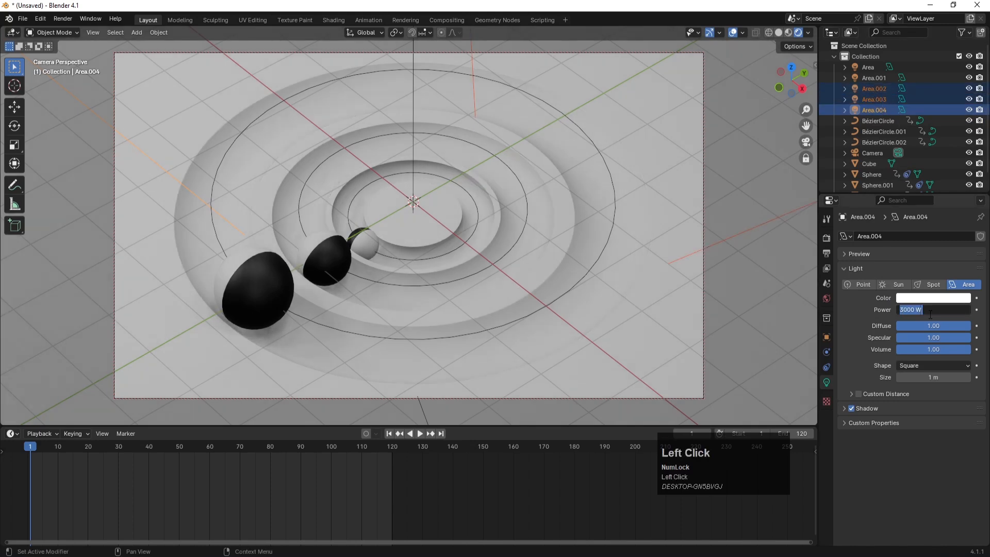
Set the Area.003 light's power to 3000 W.
left_click(875, 100)
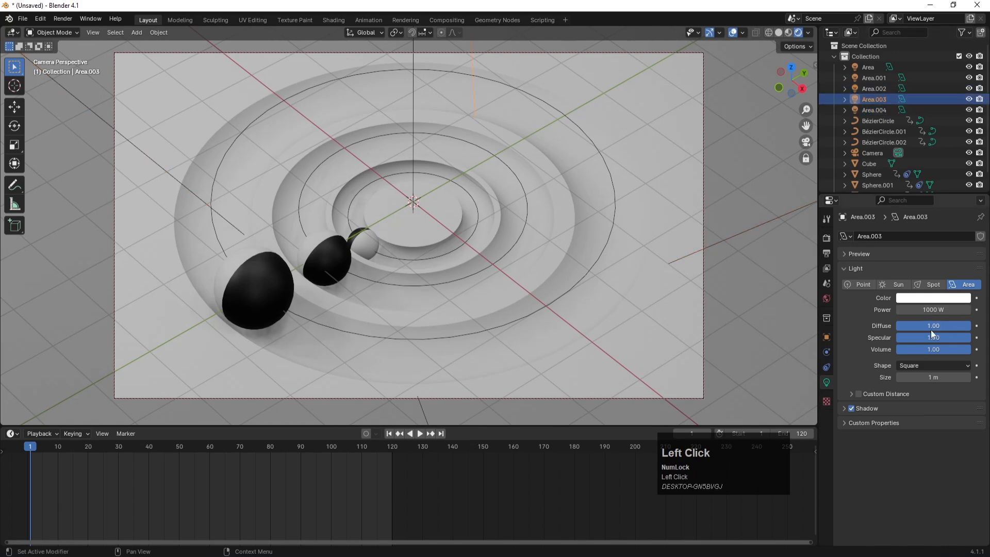
left_click(932, 308)
type("3000")
key("Return")
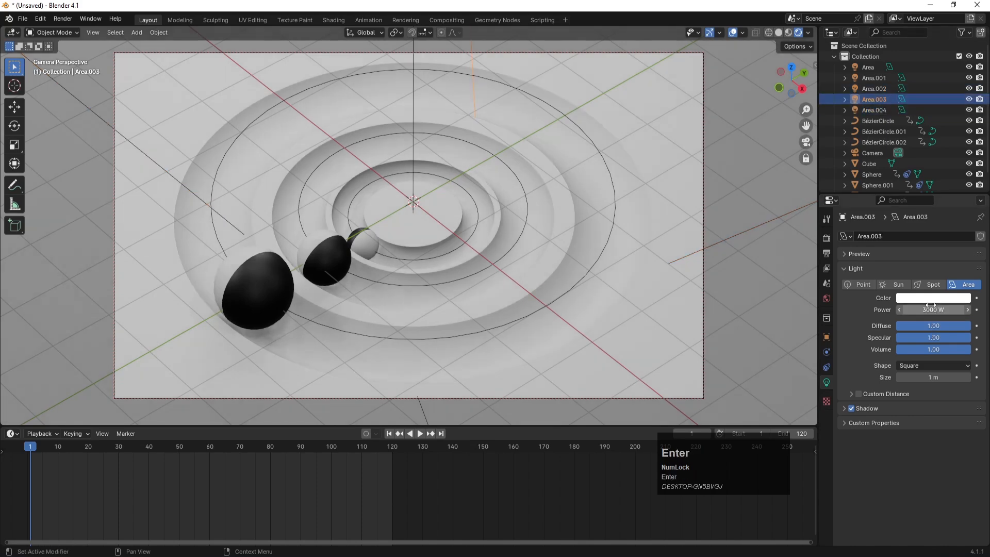
Set the Area.001 light's power to 5000 W.
left_click(872, 78)
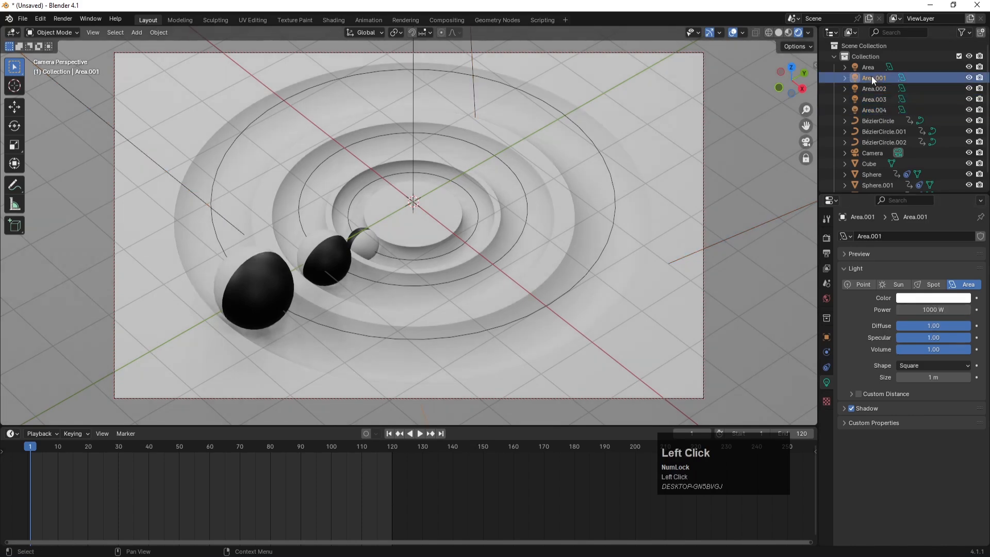
left_click(932, 309)
type("5000")
key("Return")
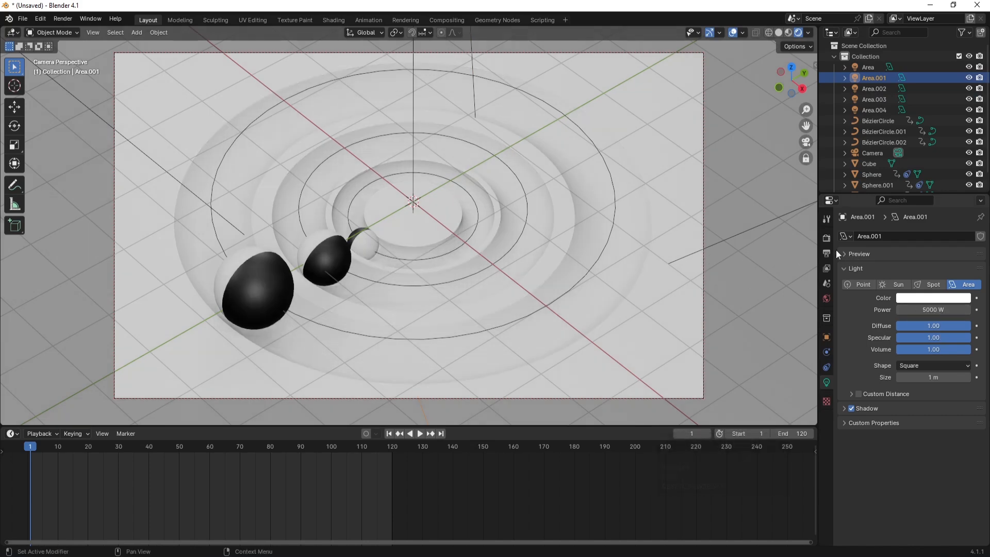
Switch the render engine to Cycles and select the slab.
left_click(827, 239)
left_click(911, 238)
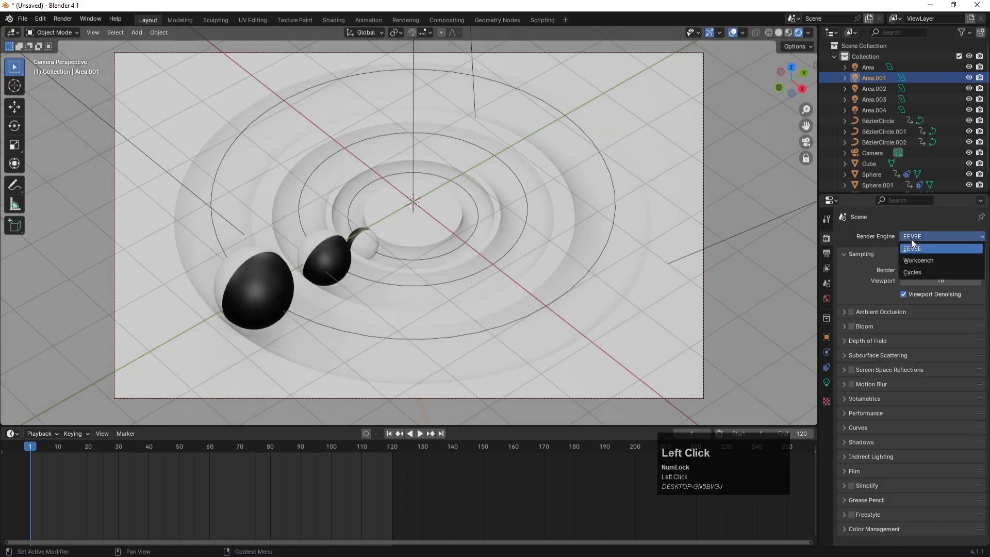
left_click(917, 270)
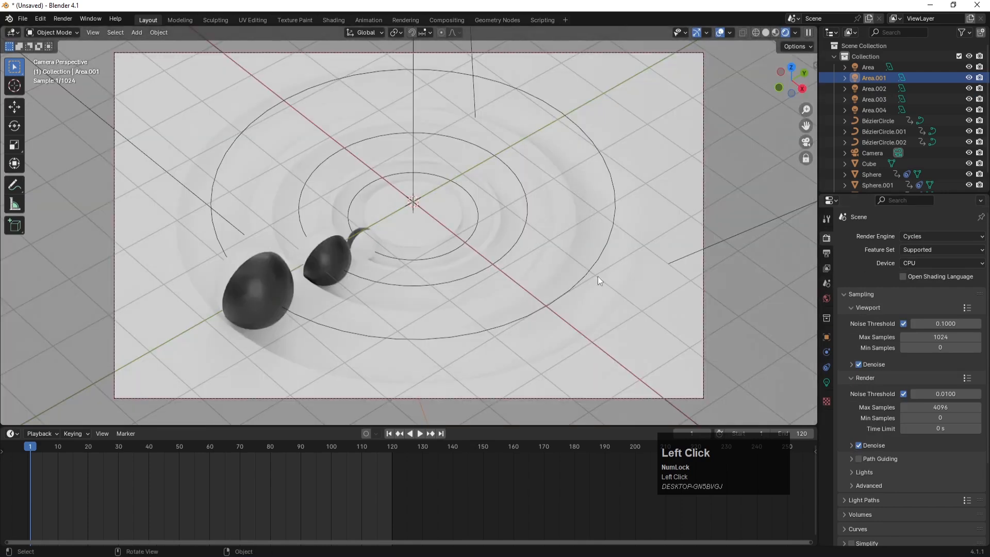
left_click(658, 270)
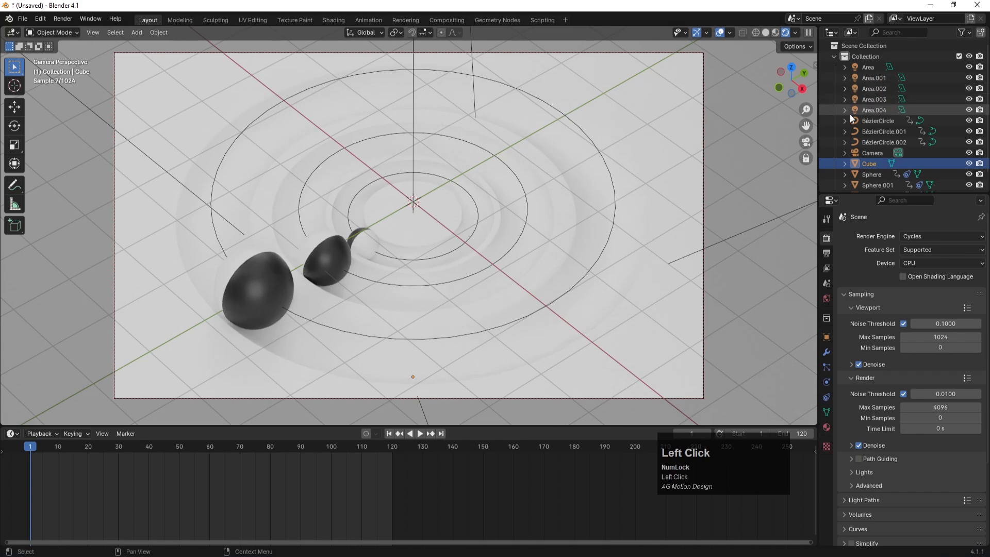
Delete the Area.003 light from the top view and check the lighting through the camera.
key("KP_7")
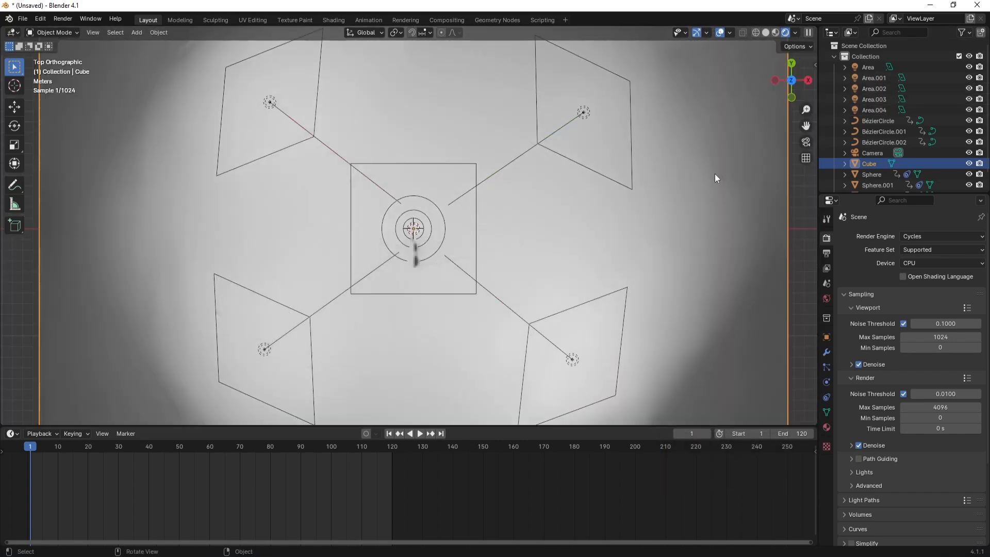
left_click(569, 357)
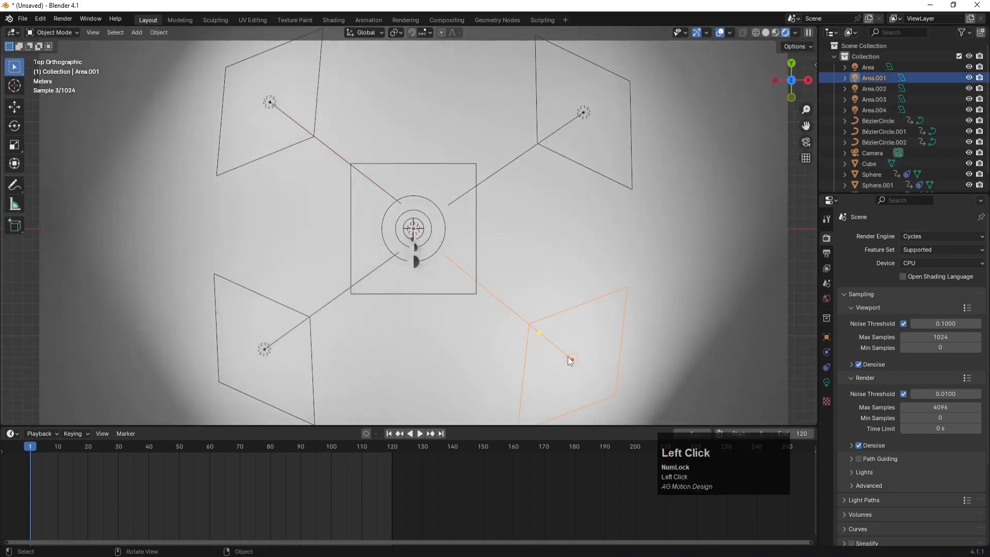
left_click(269, 106)
key("Delete")
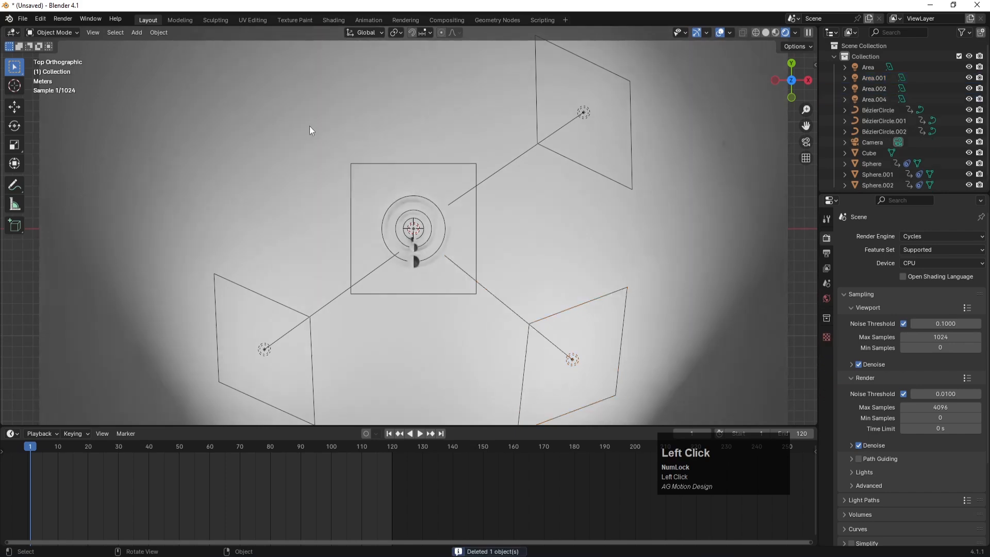
key("KP_0")
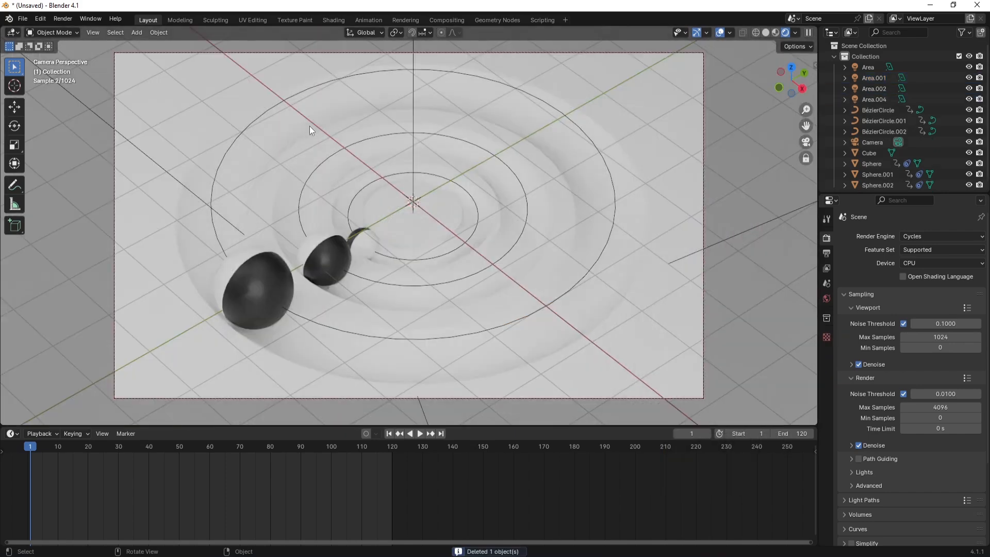
Delete the Area.004 light from the top view and check the camera view again.
key("KP_7")
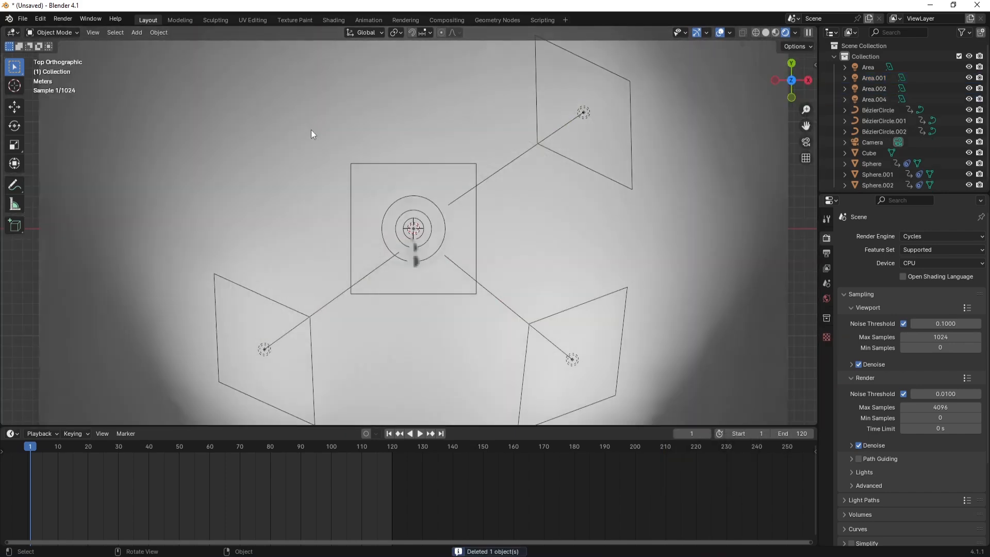
left_click(271, 351)
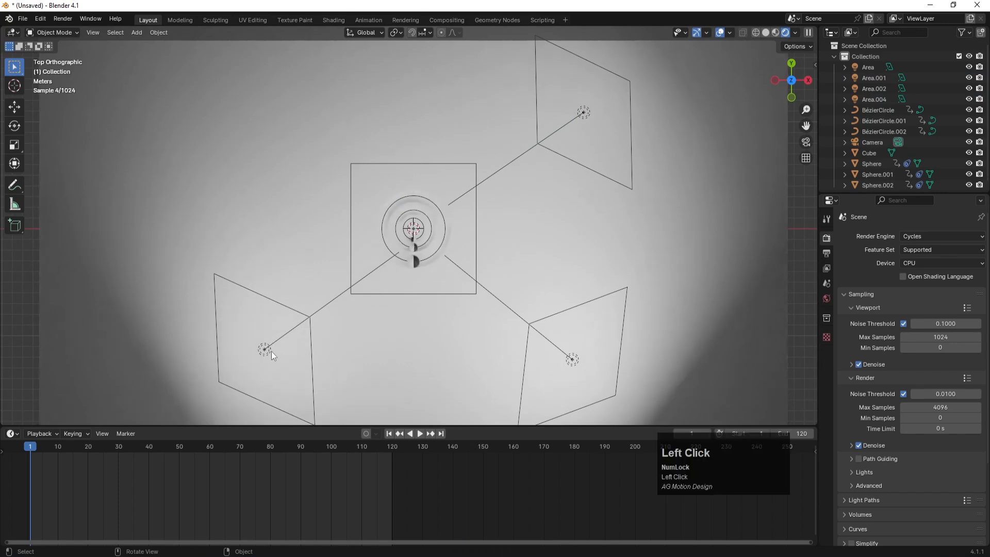
key("Num_Lock")
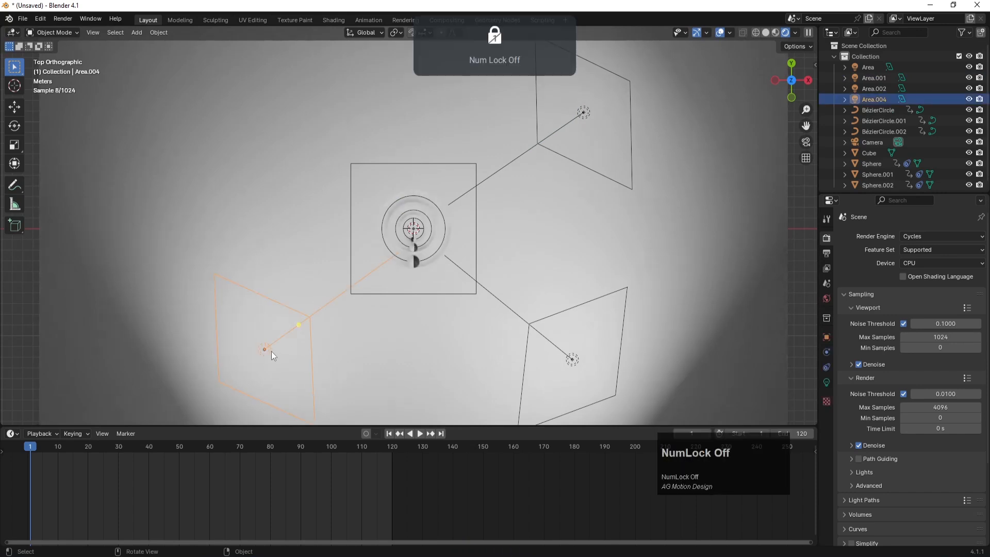
key("Delete")
key("Num_Lock")
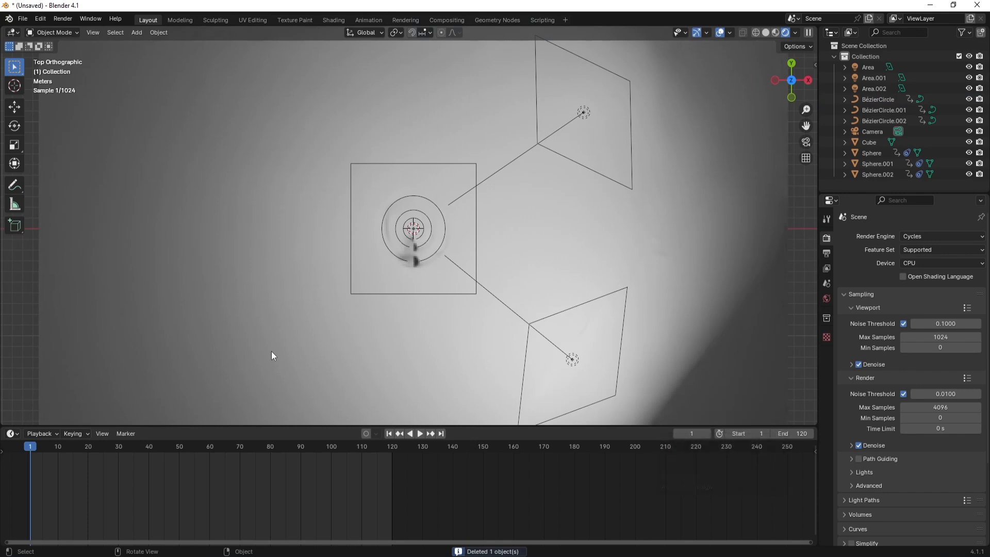
key("KP_0")
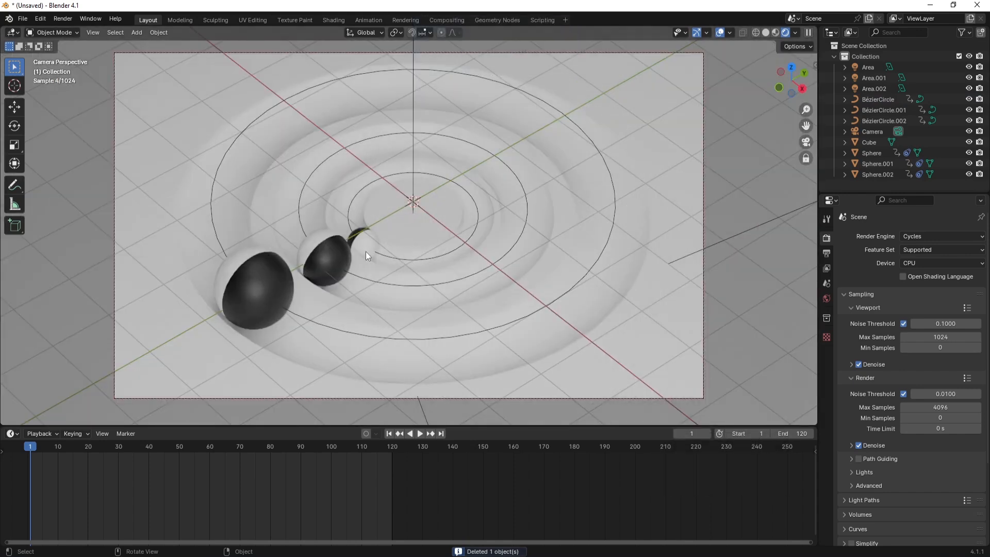
Delete the Area.002 light from the top view and return to the camera view.
key("KP_7")
left_click(585, 109)
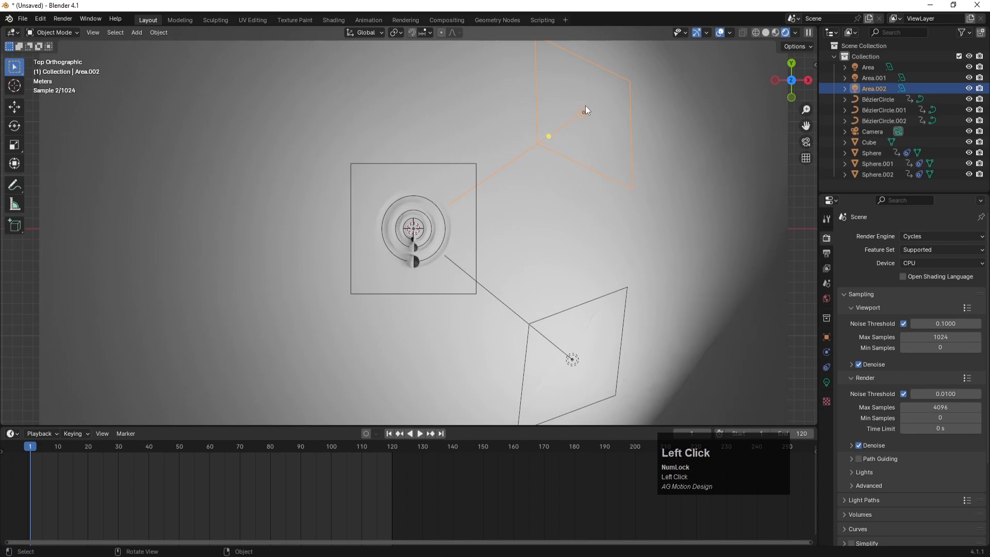
key("Delete")
key("KP_0")
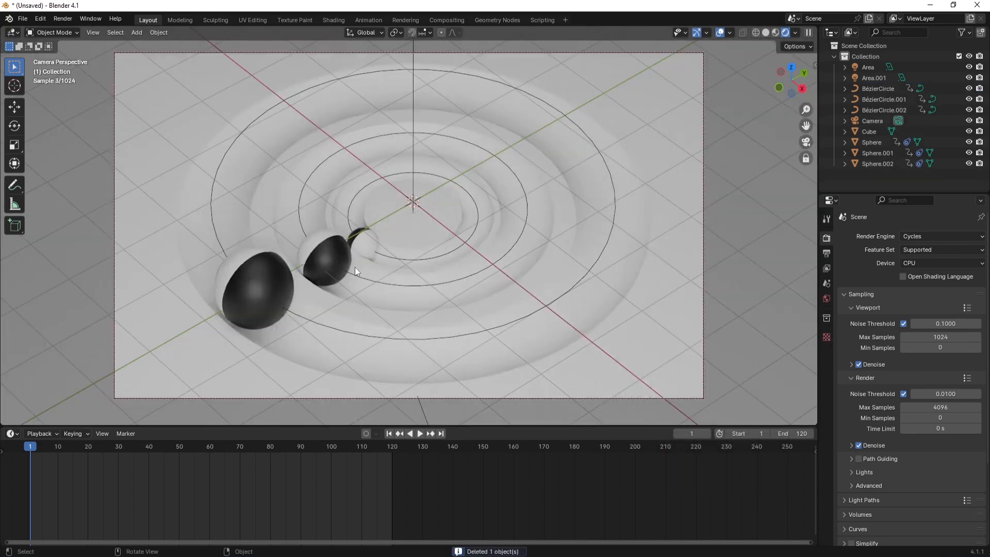
Set the Area.001 light's power to 10000 W and hide the original Area light in the viewport.
left_click(878, 78)
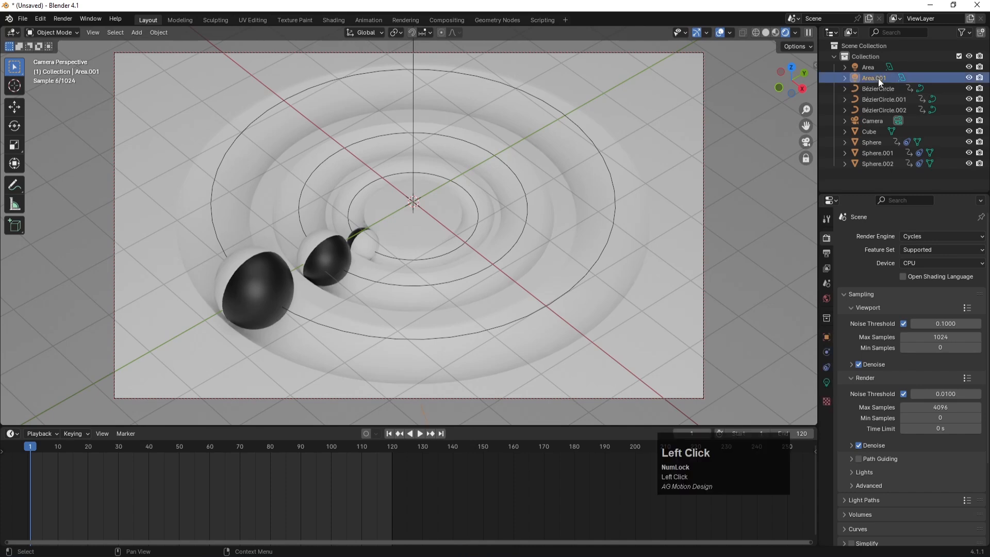
left_click(827, 382)
left_click(936, 310)
type("10")
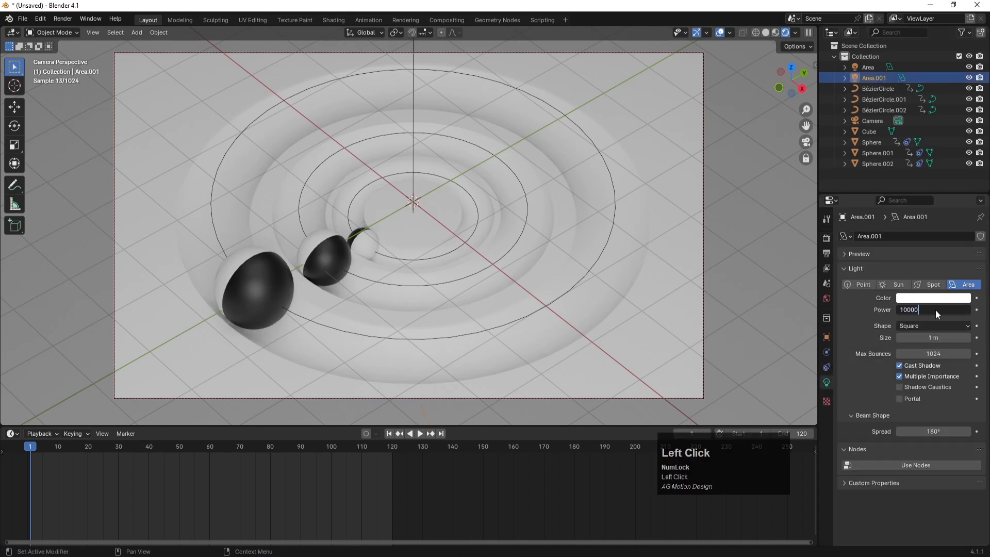
type("000")
key("Return")
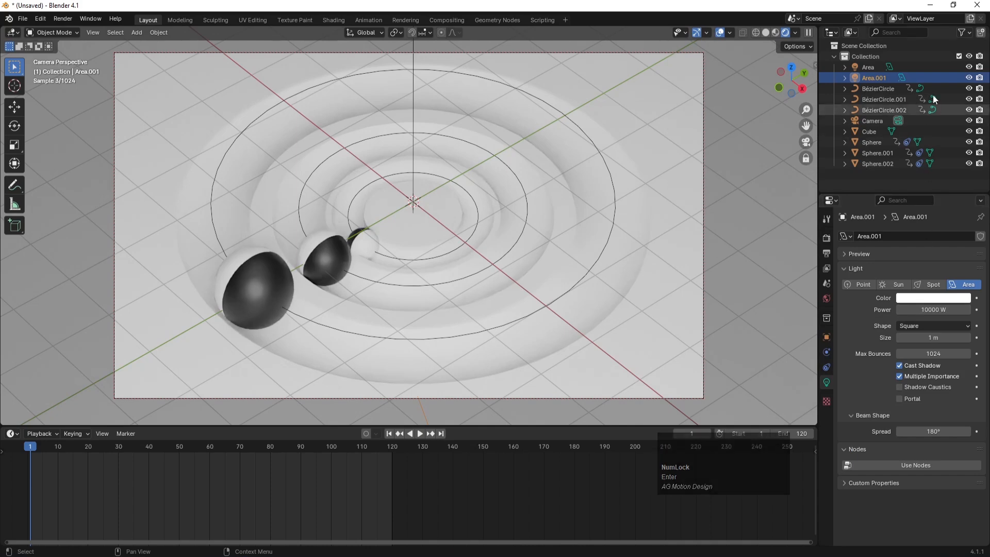
left_click(969, 67)
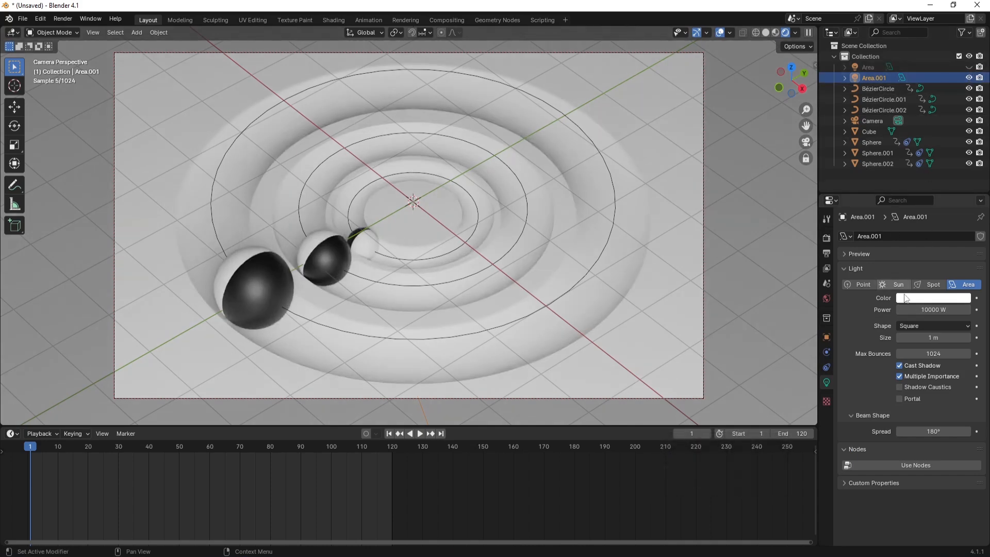
Try the Area.001 light at a power of 100000 W, and set it back to 10000 W.
left_click(919, 310)
type("100000")
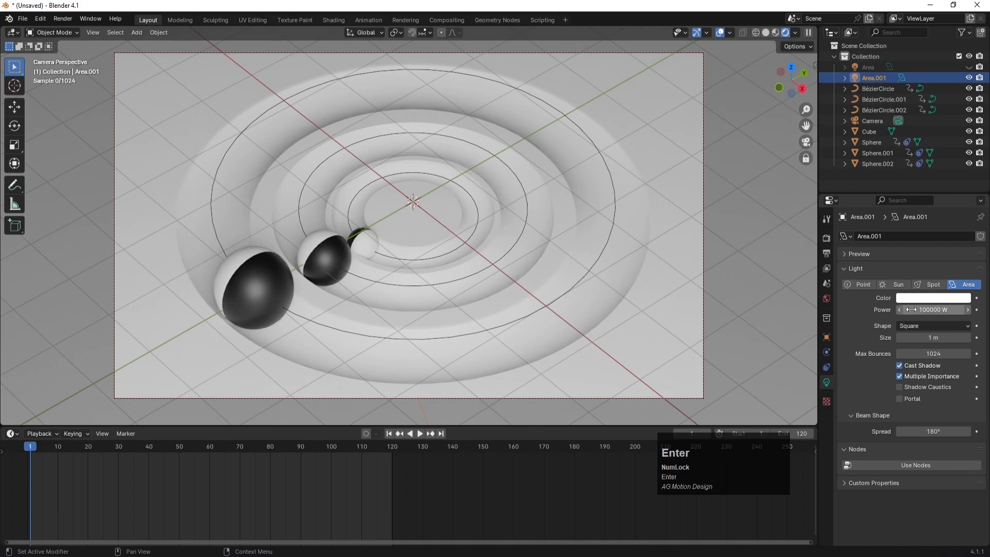
key("Return")
left_click(911, 310)
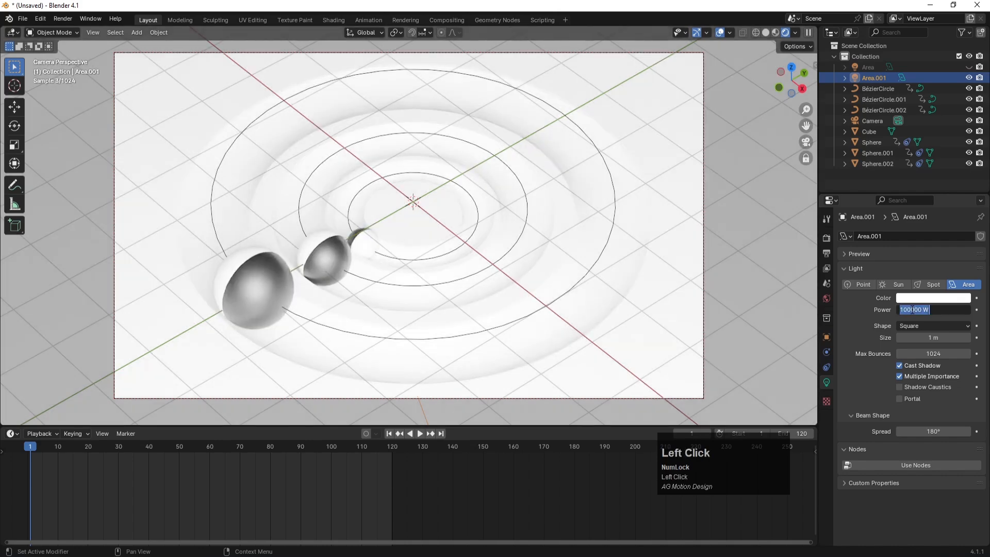
key("Return")
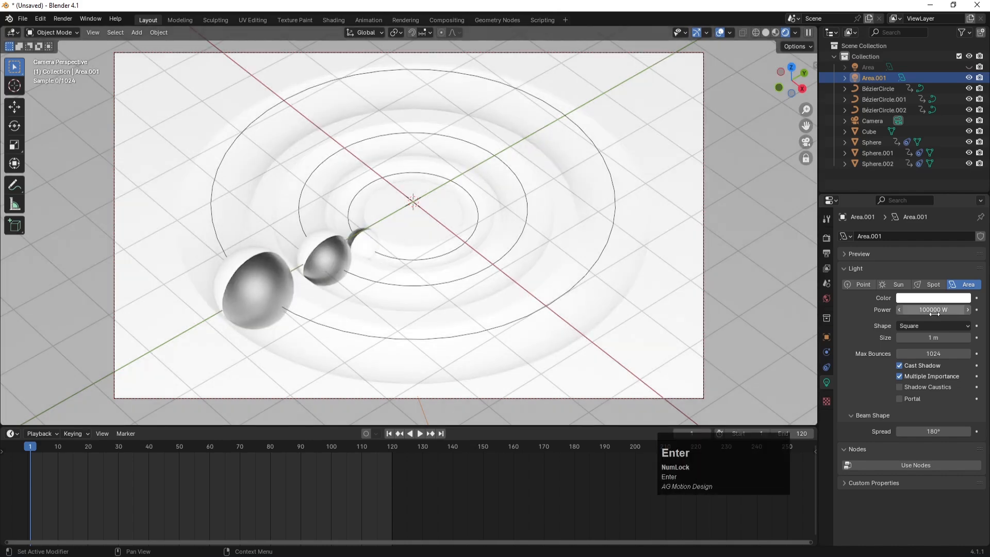
left_click(926, 309)
left_click(921, 310)
key("BackSpace")
key("Return")
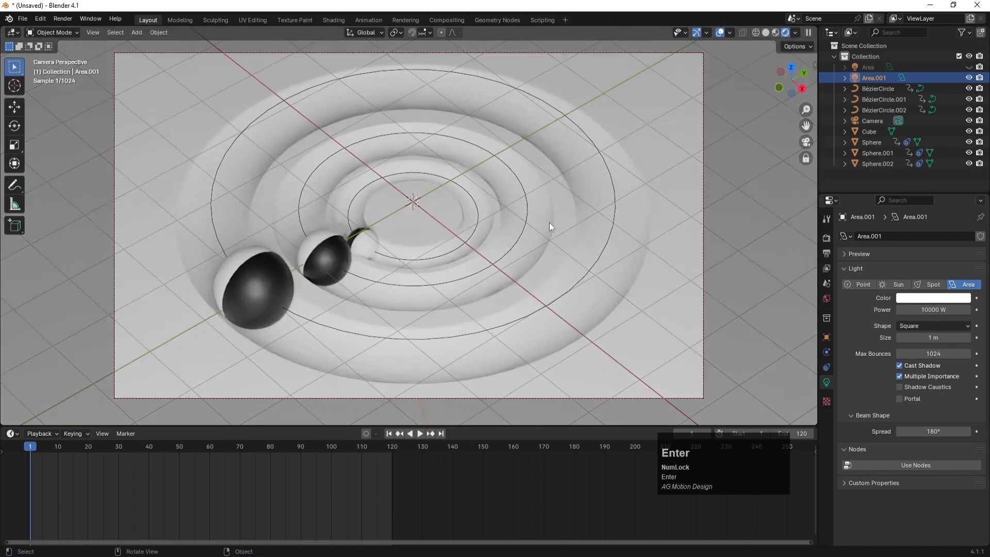
Unhide the original Area light and change its light color to yellow.
left_click(969, 67)
left_click(869, 67)
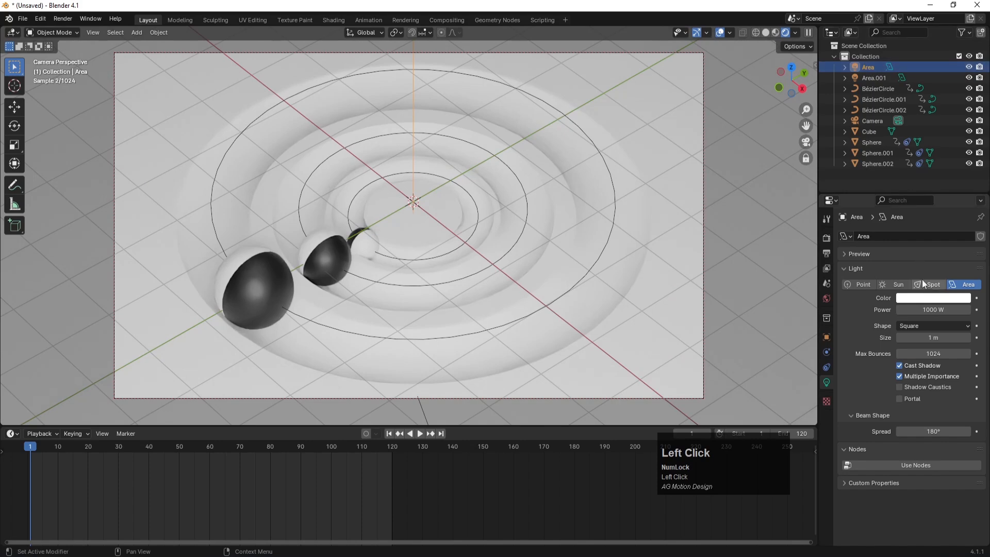
left_click(916, 303)
left_click(891, 201)
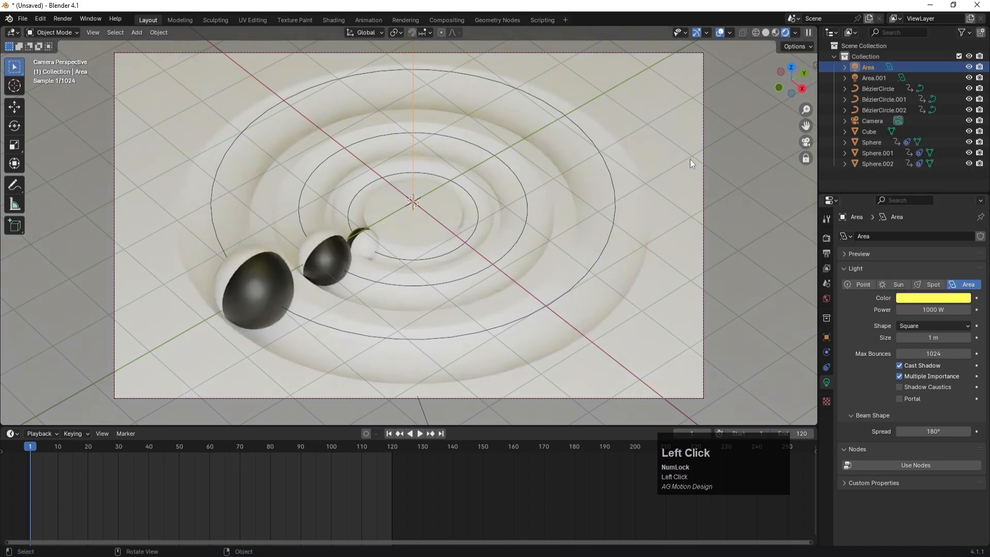
Add a second material slot to the grooved slab (Cube) with a new material whose base color is orange.
left_click(663, 114)
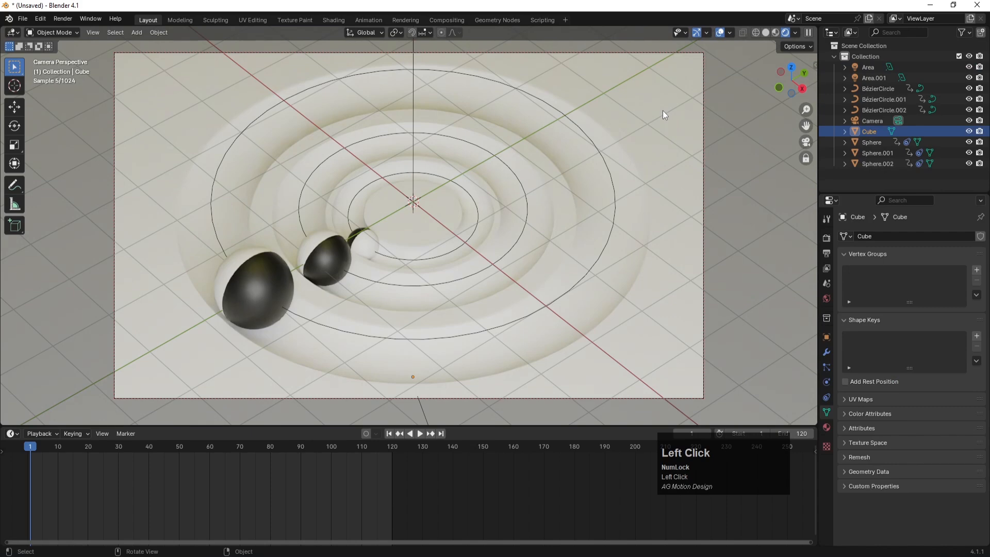
left_click(827, 428)
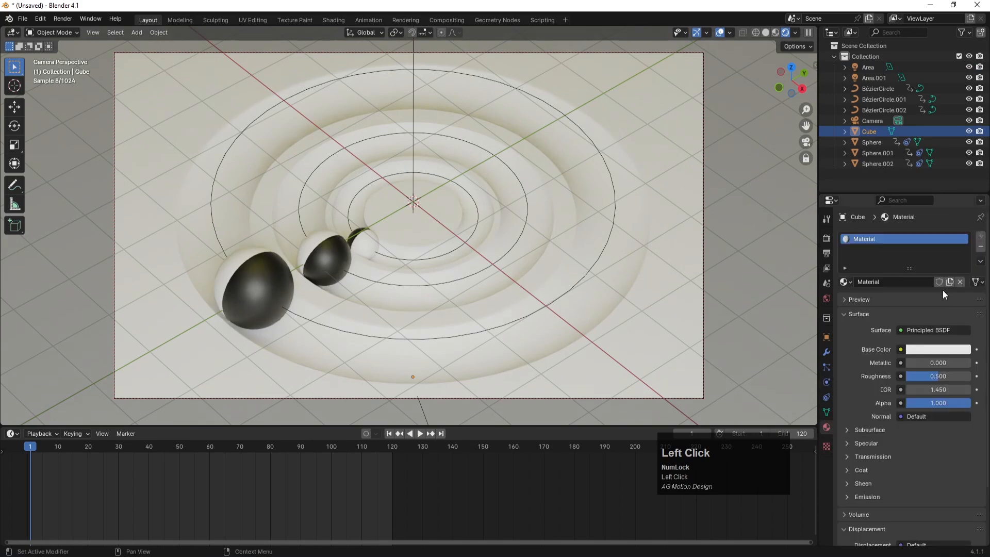
left_click(981, 235)
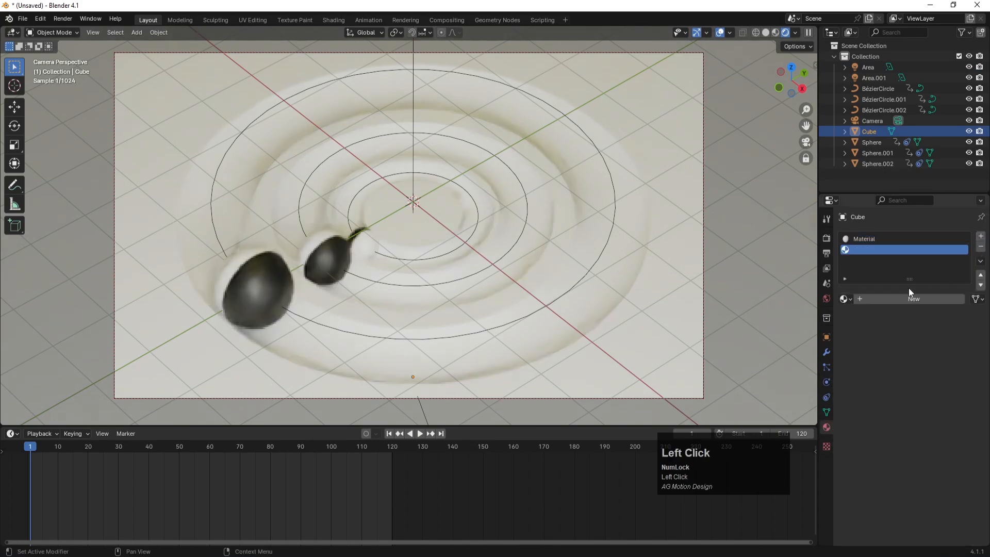
left_click(887, 298)
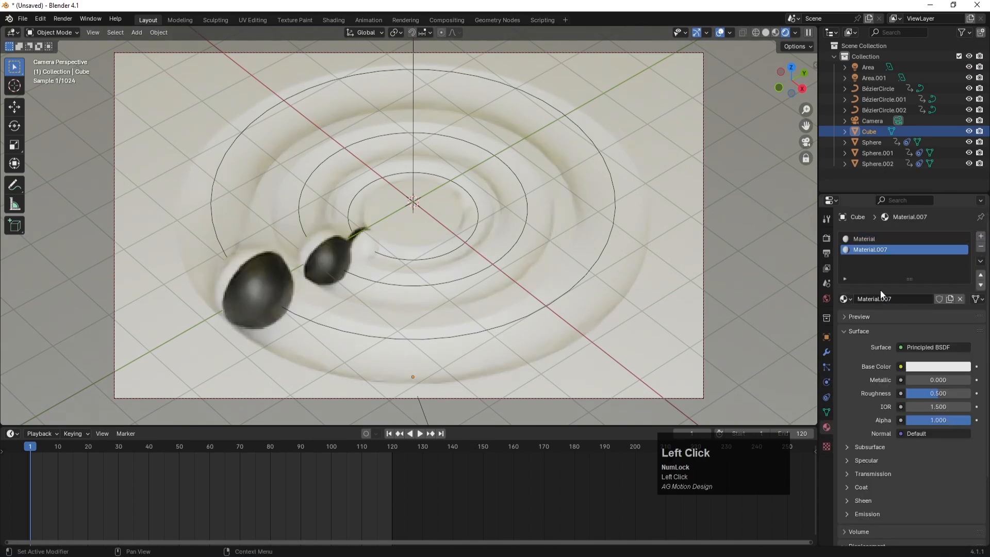
left_click(923, 368)
left_click_drag(922, 293, 885, 285)
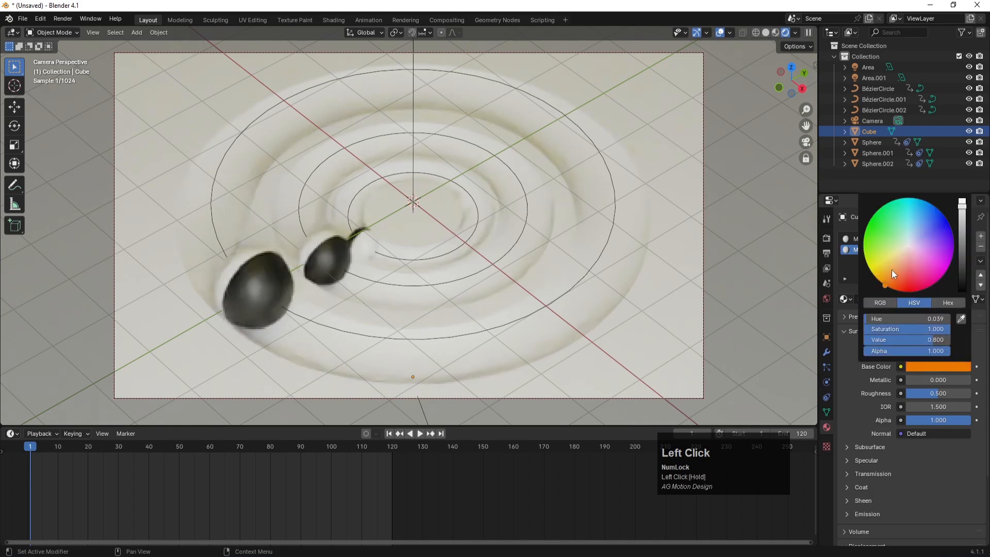
key("Return")
left_click(886, 285)
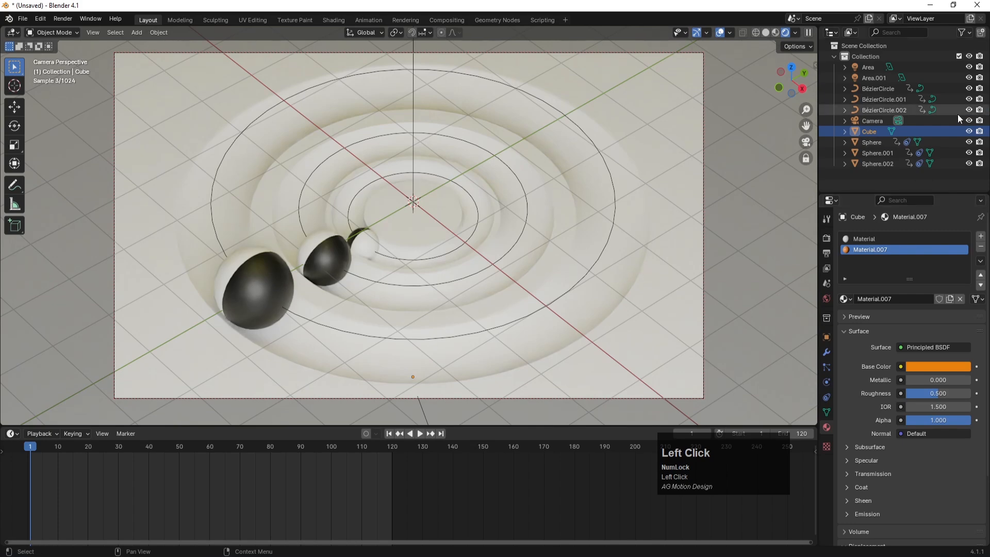
Remove the original white material from the Cube slab so that only the orange material is assigned.
left_click(846, 299)
left_click(873, 387)
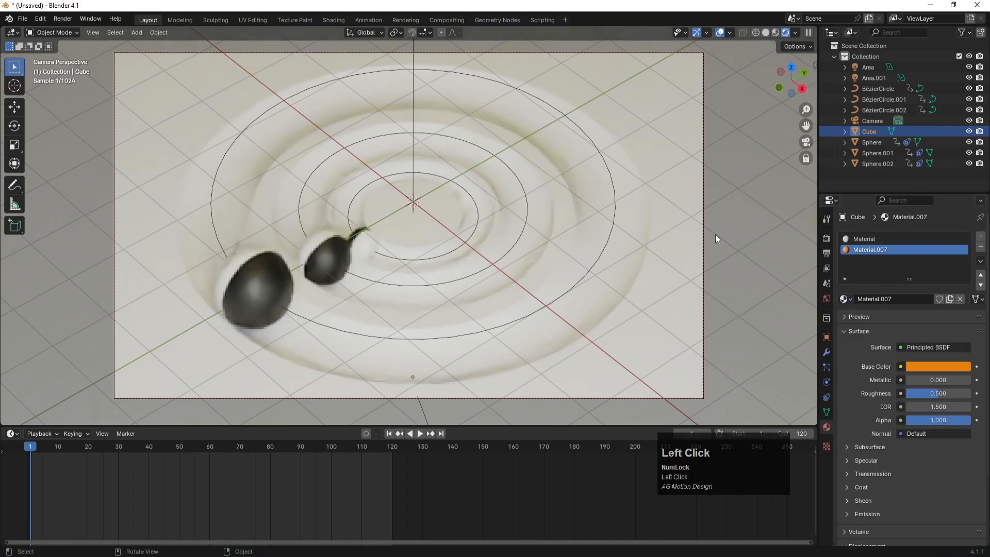
left_click(844, 131)
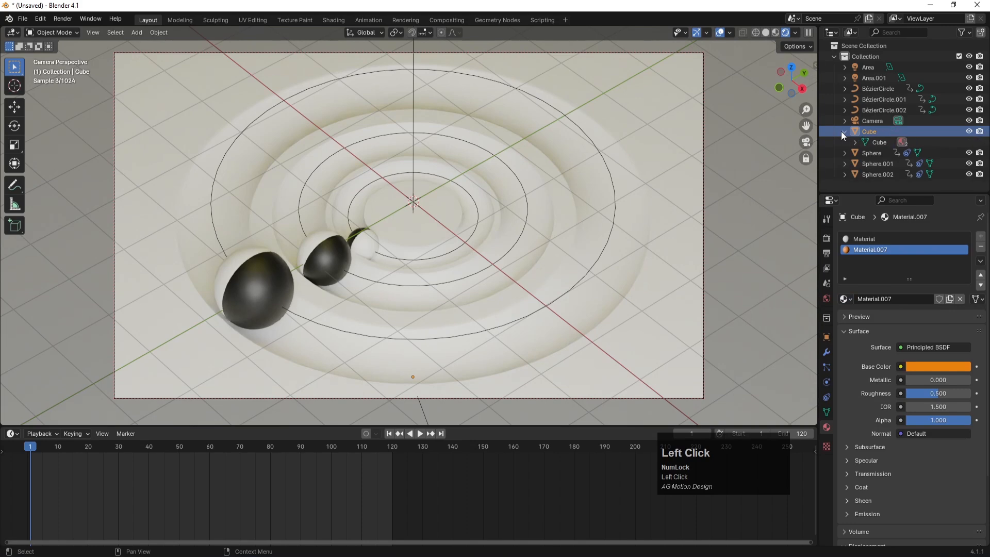
left_click(853, 142)
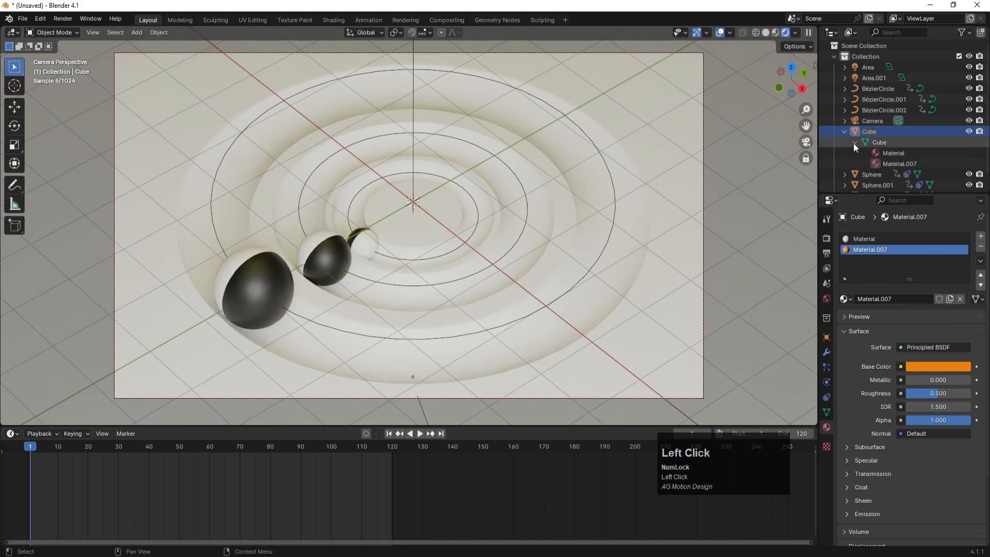
left_click(898, 164)
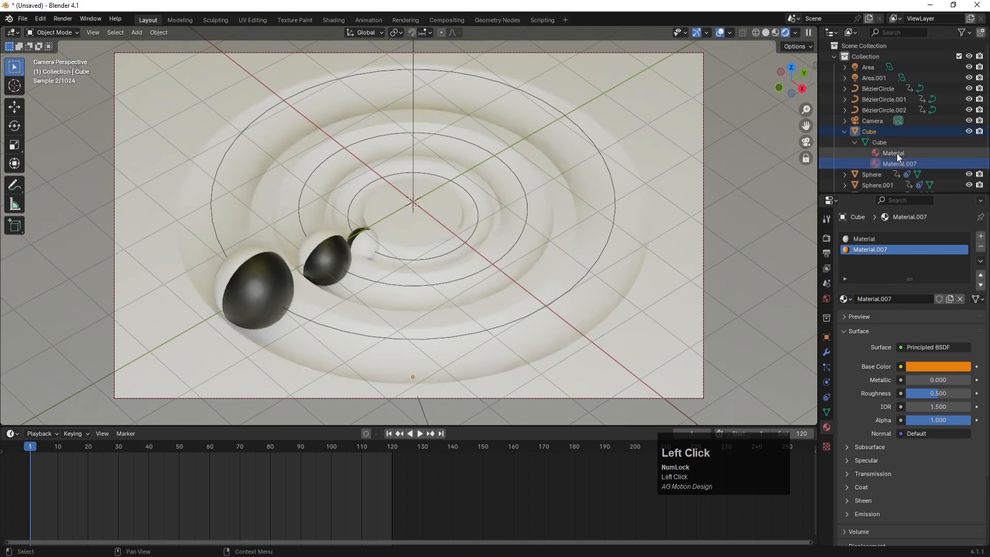
left_click(883, 239)
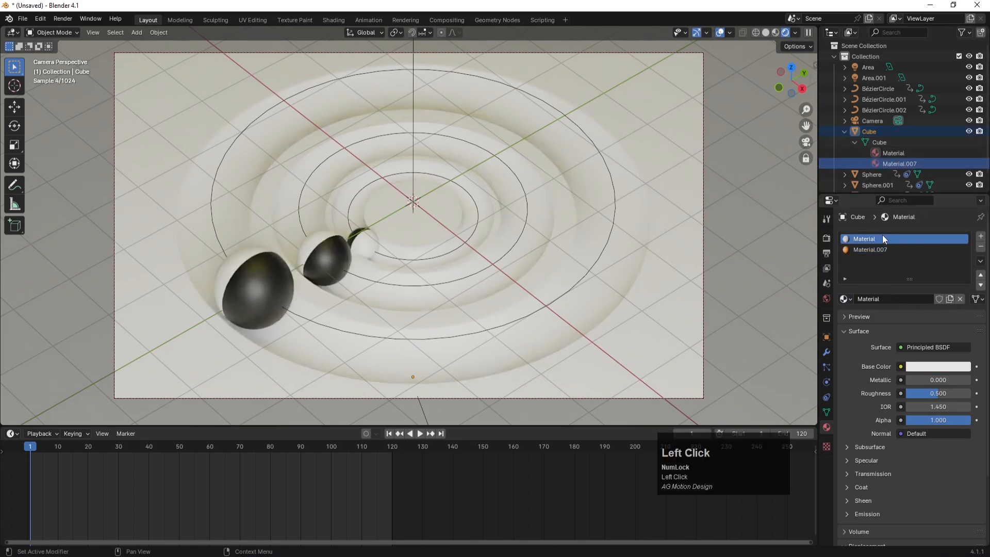
left_click(981, 246)
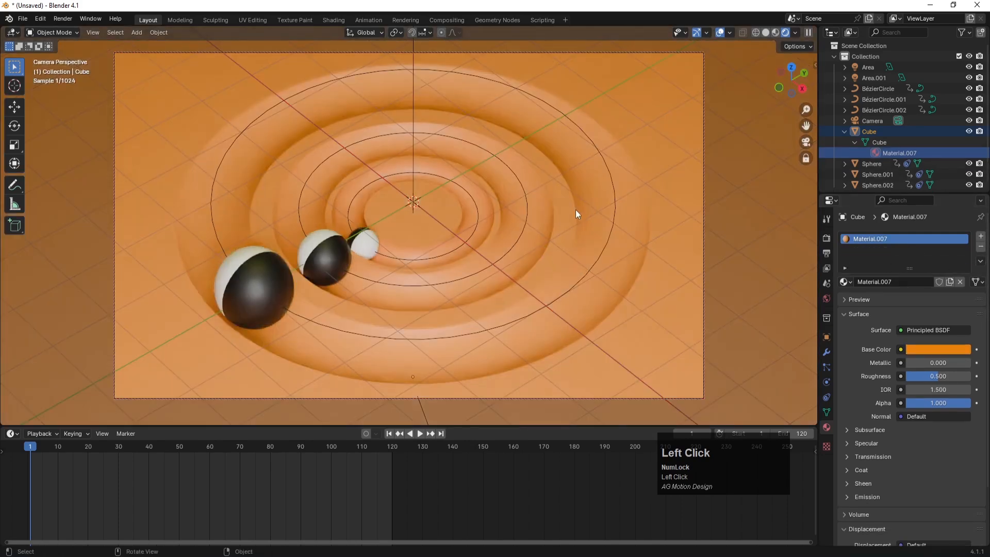
Play the animation to check the spheres against the orange slab, and return to frame 1.
left_click(419, 436)
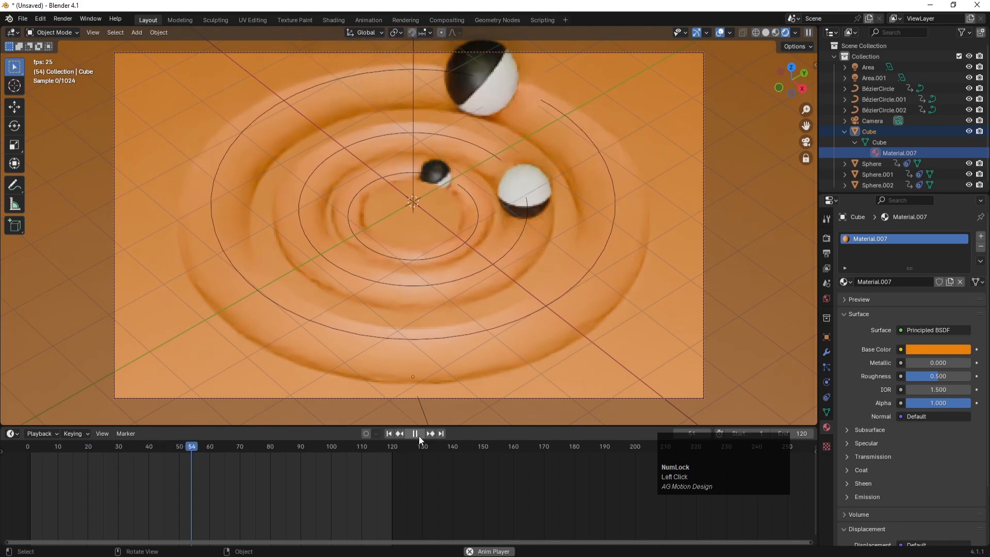
left_click(419, 435)
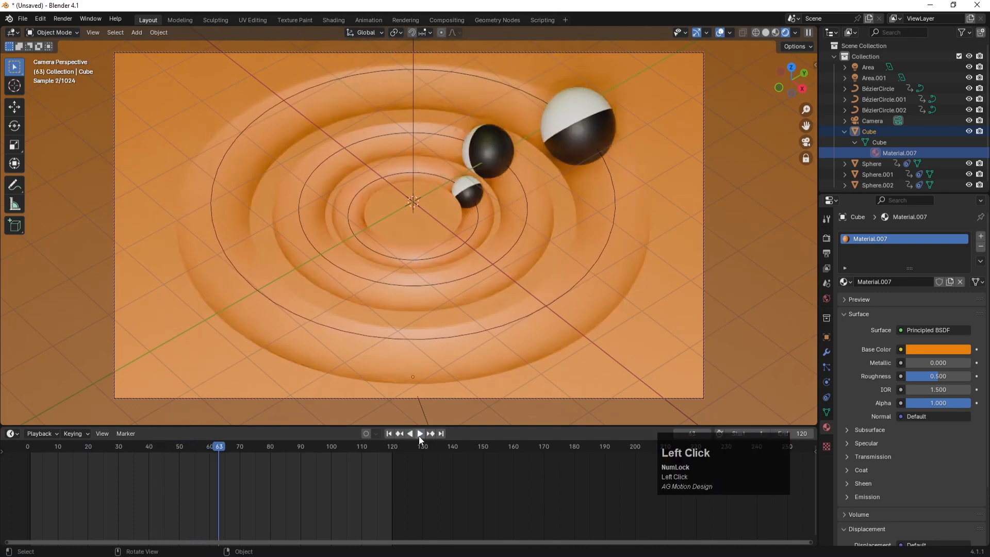
left_click(389, 434)
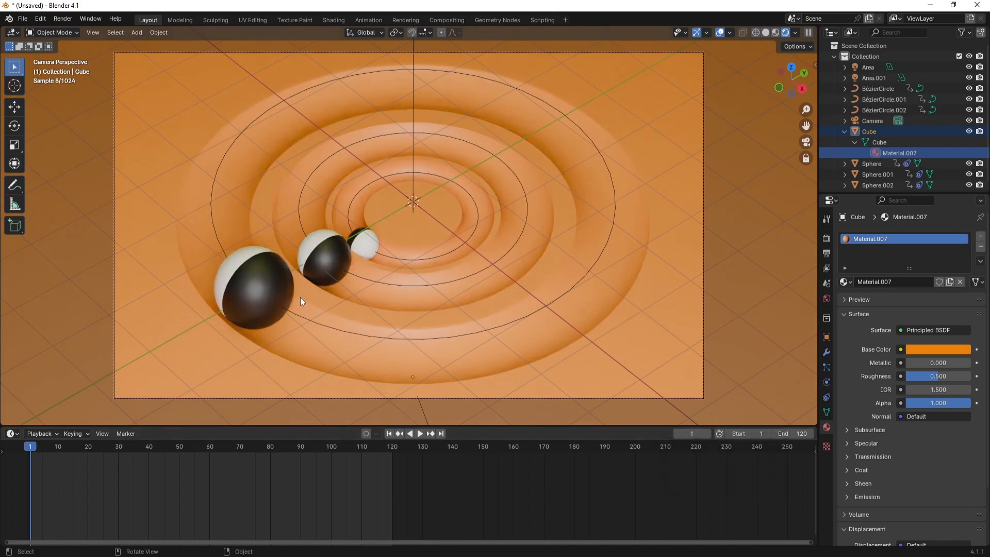
Change the base color of the largest sphere's black material to fully saturated, full-brightness blue.
left_click(246, 275)
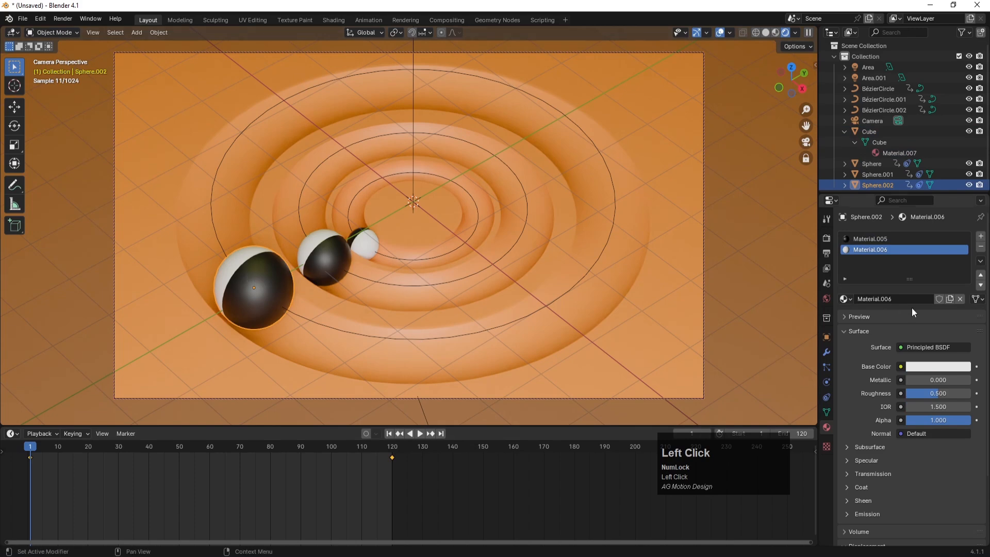
left_click(878, 239)
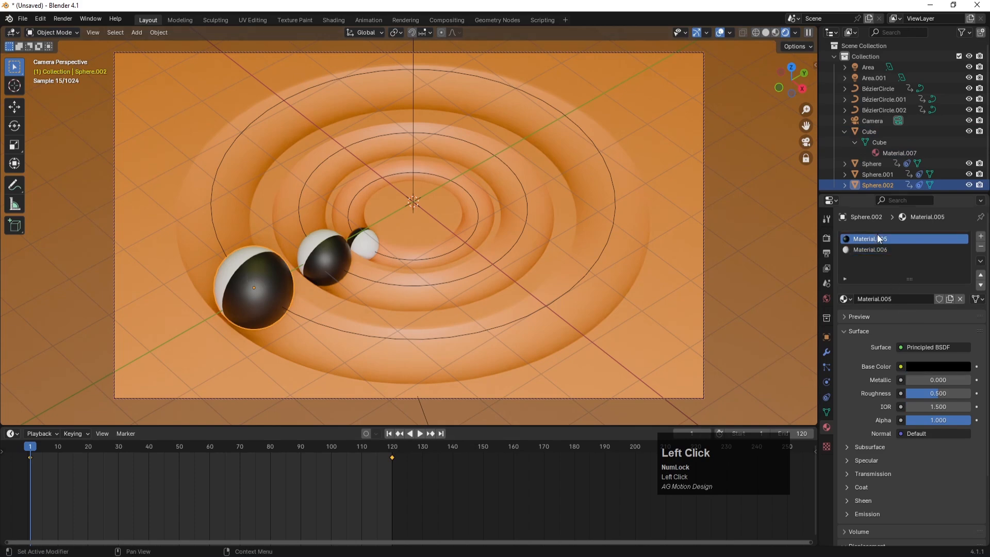
left_click(917, 366)
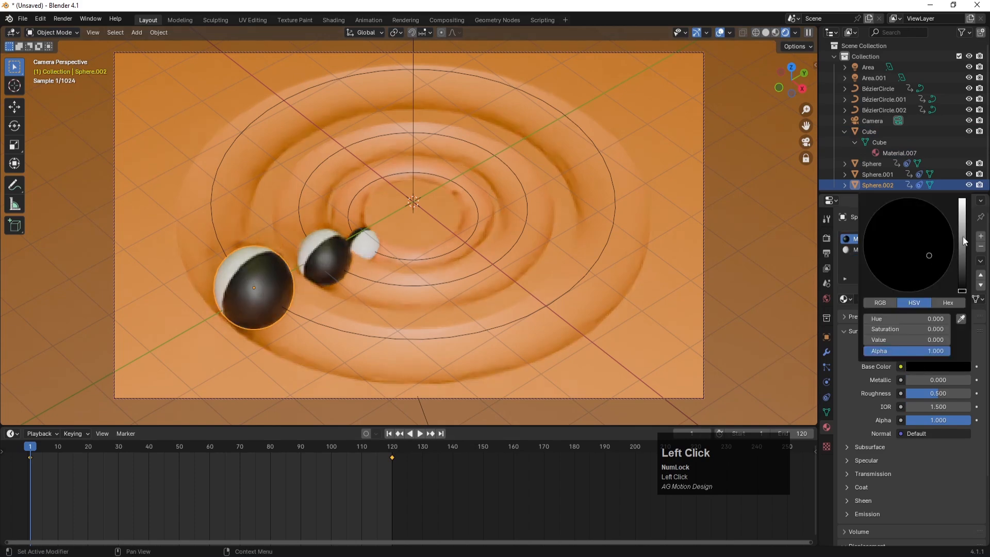
left_click_drag(962, 240, 962, 199)
left_click_drag(930, 235, 941, 211)
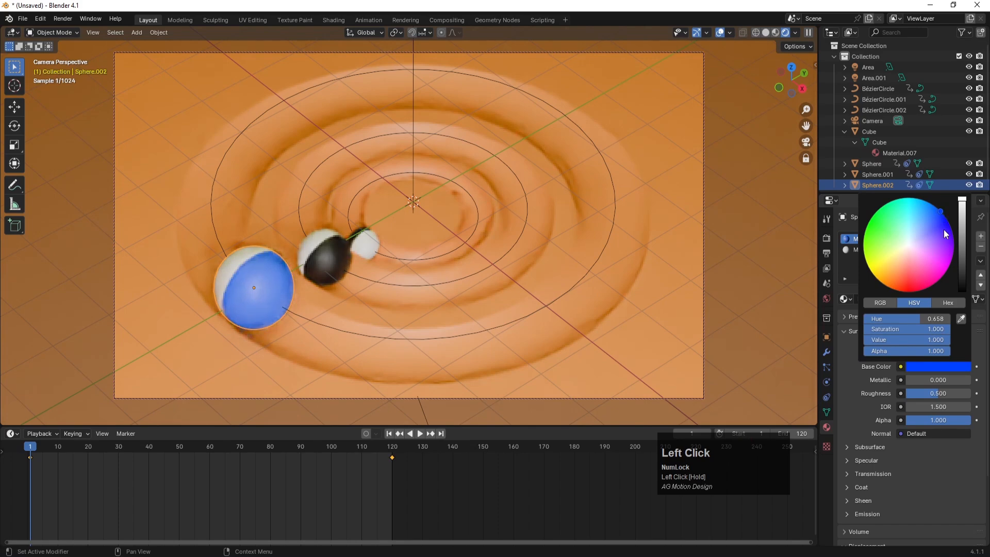
Change the base color of the middle sphere's black material to pure red at full brightness.
left_click(321, 265)
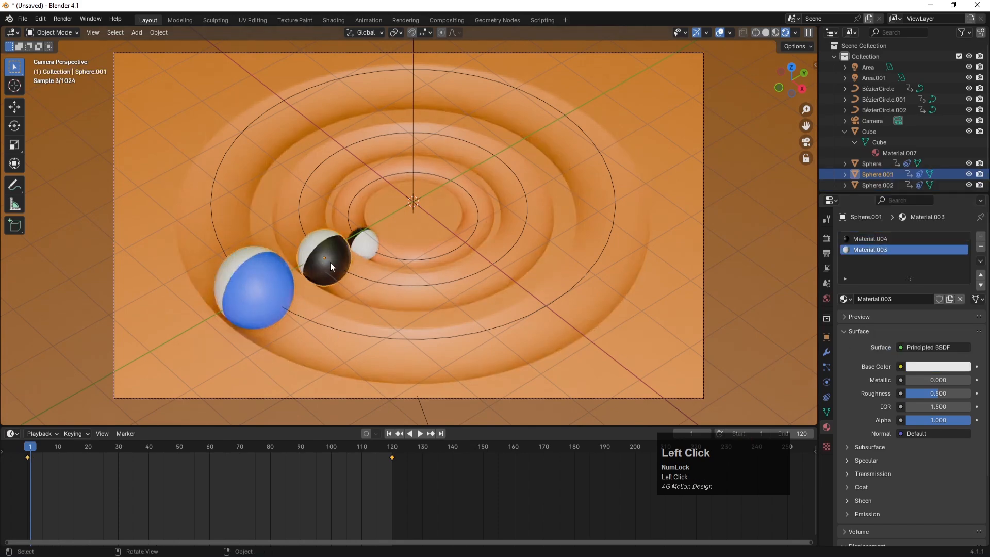
left_click(875, 242)
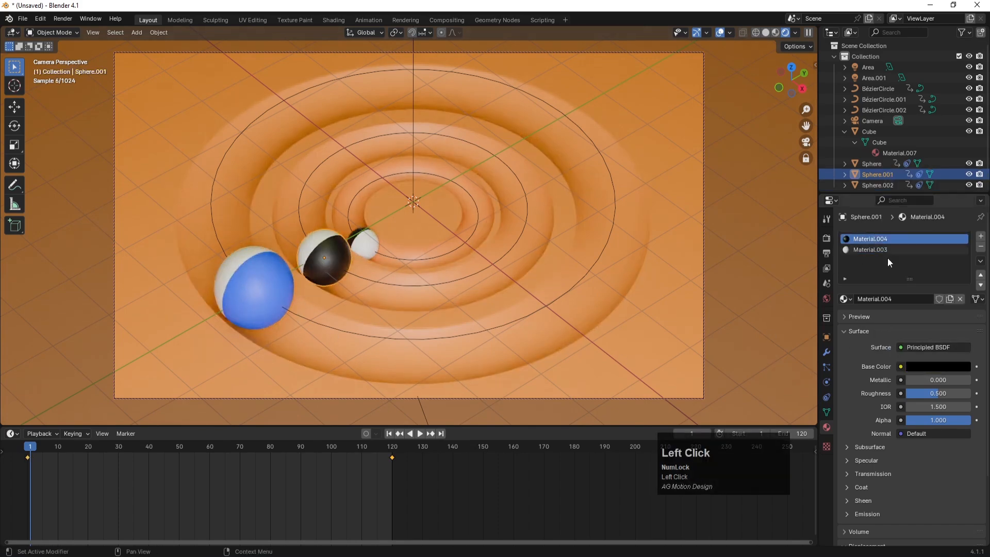
left_click(937, 367)
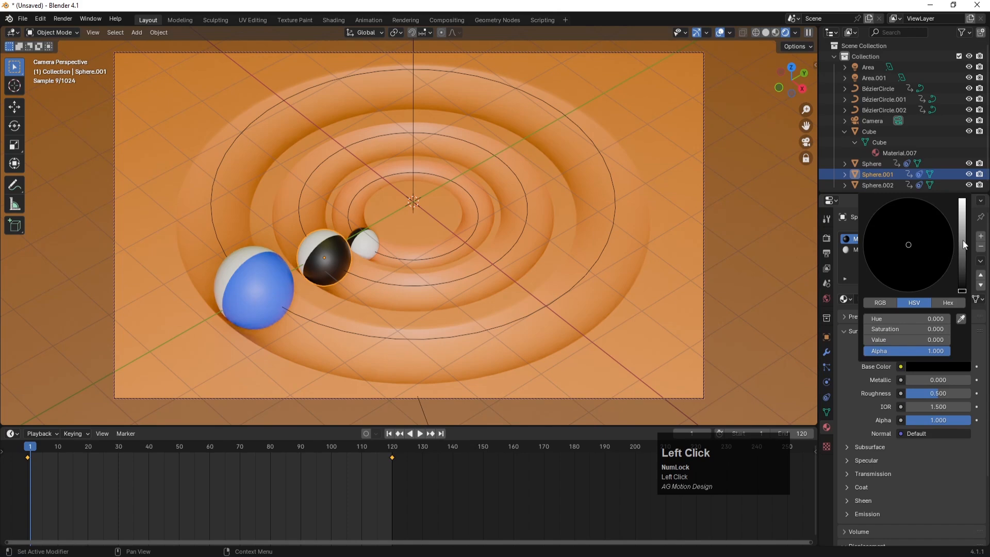
left_click_drag(963, 241, 962, 199)
left_click_drag(915, 277, 909, 294)
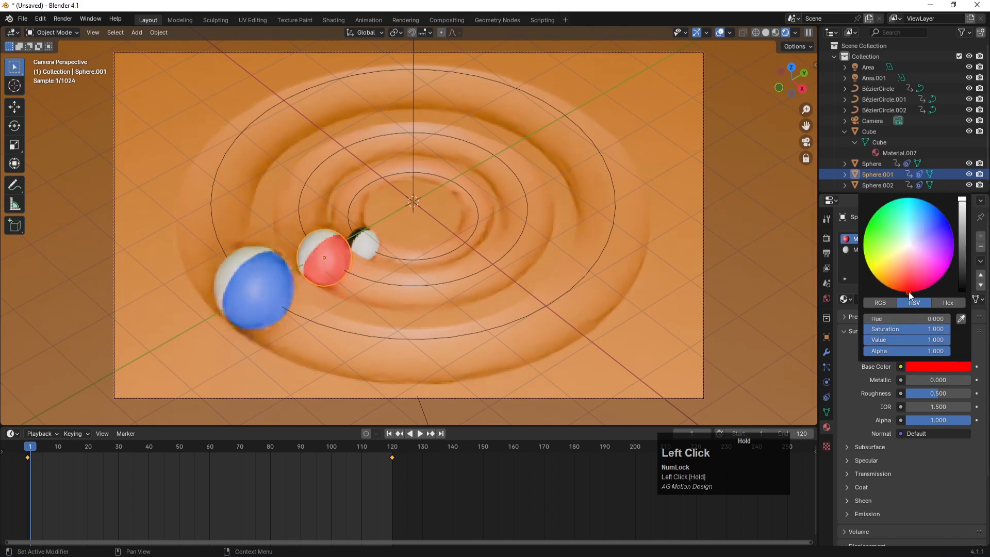
Change the base color of the smallest sphere's black material to bright green.
left_click(367, 242)
left_click(877, 238)
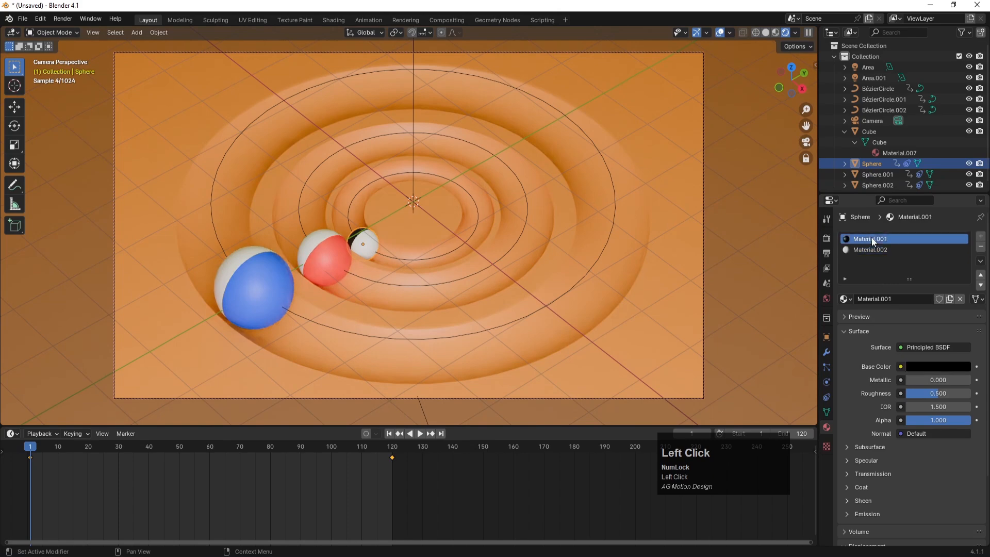
left_click(922, 367)
left_click_drag(962, 227, 962, 198)
left_click(939, 280)
left_click_drag(941, 278, 867, 229)
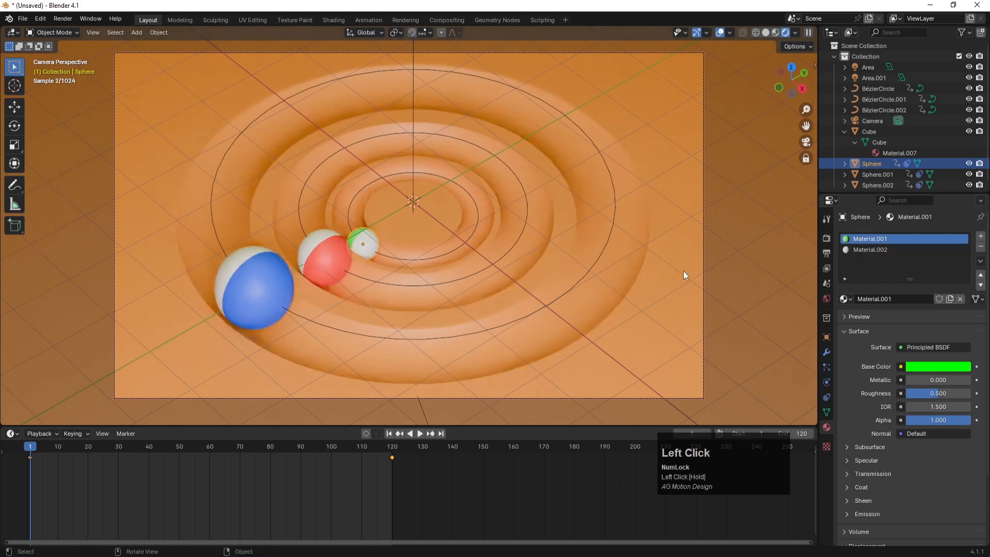
Play and pause the animation to check the recolored spheres rolling in their grooves.
left_click(420, 434)
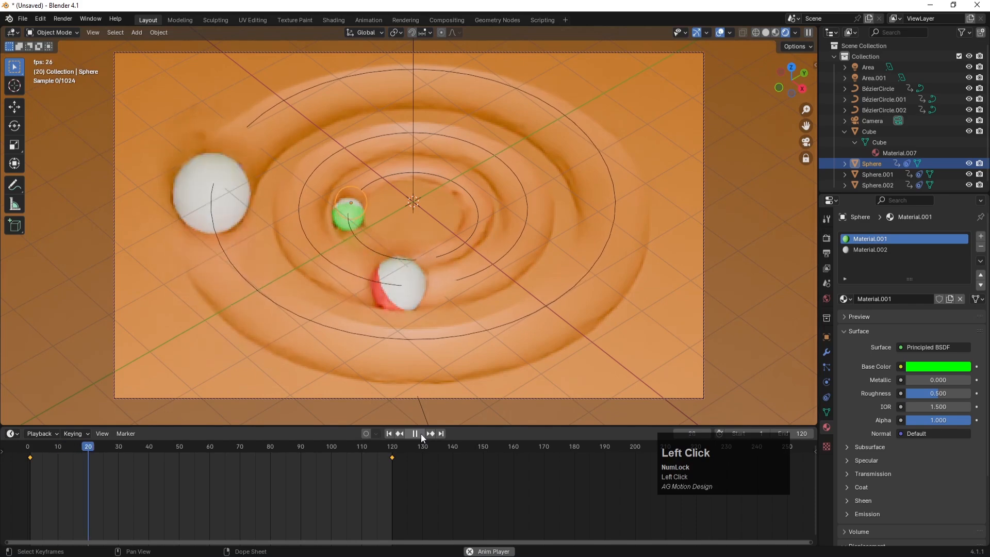
left_click(420, 434)
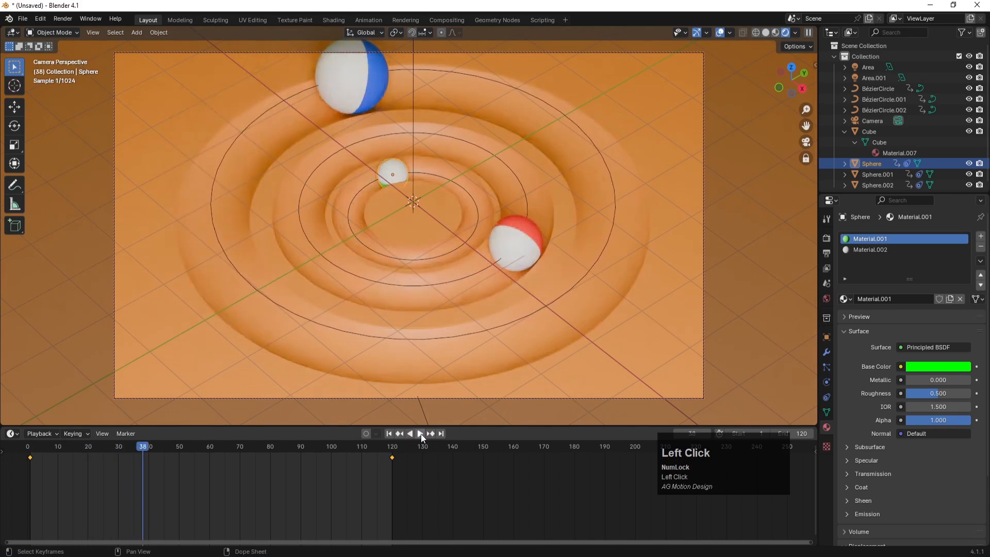
left_click(421, 434)
left_click(421, 434)
Pull the camera back slightly so the spheres fit within the frame, and replay the animation to check.
scroll(412, 274, "down", 3)
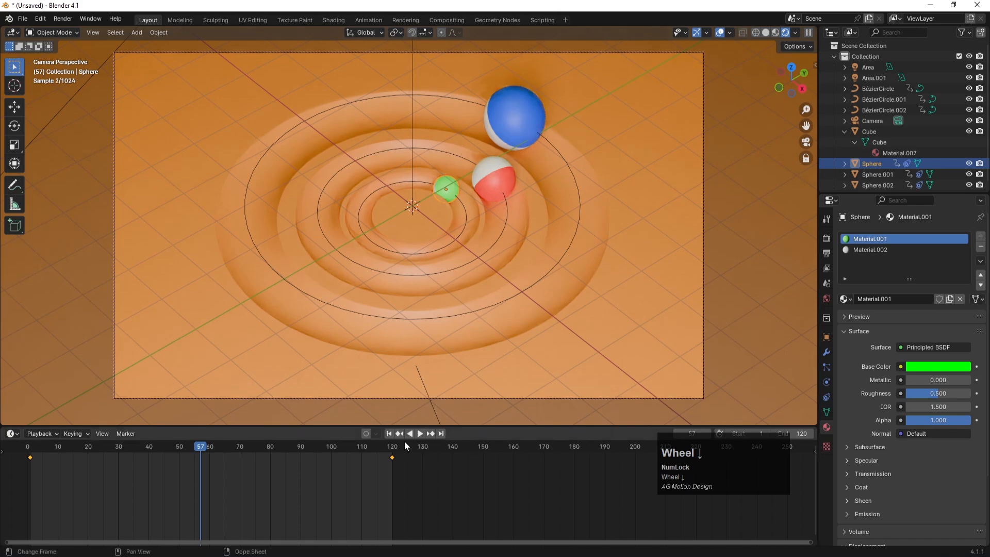
left_click(421, 434)
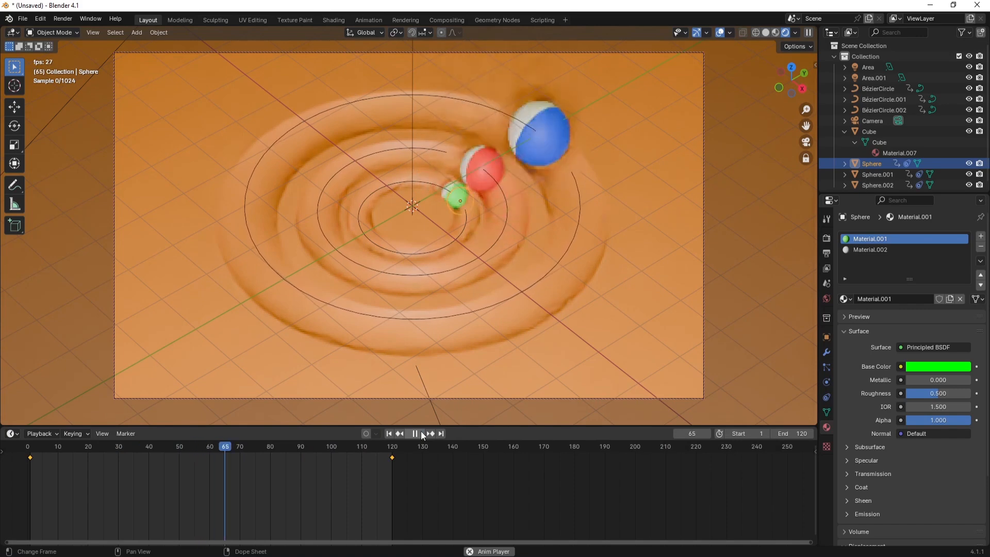
left_click(421, 434)
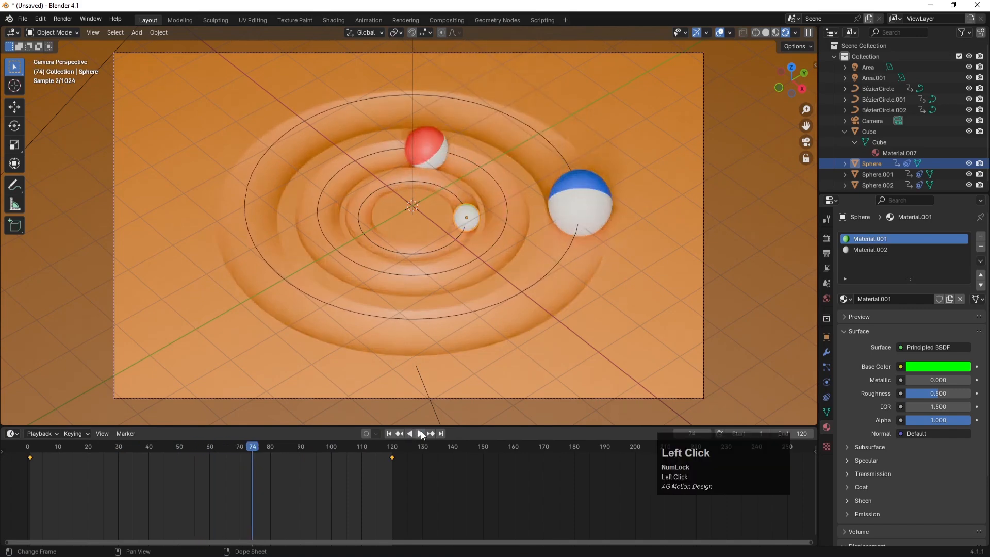